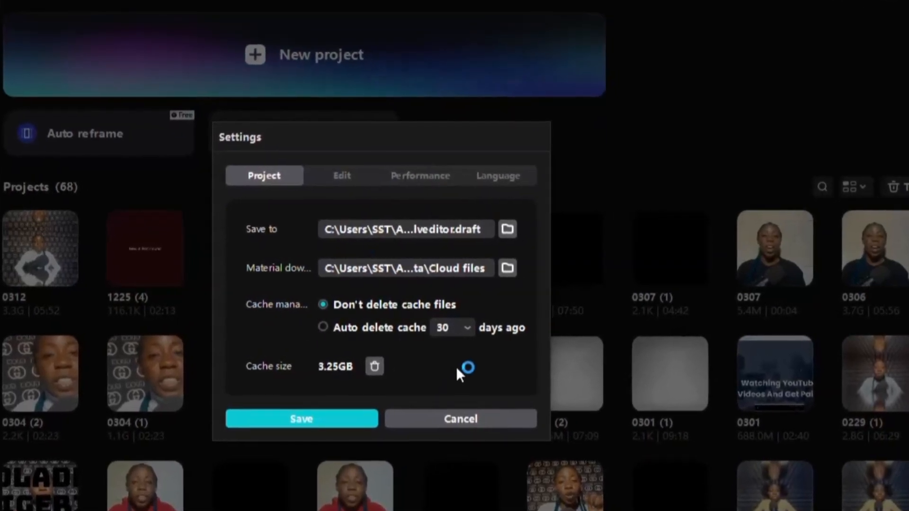
Discard the settings changes and start a new empty project, 0312 (1).
click(460, 419)
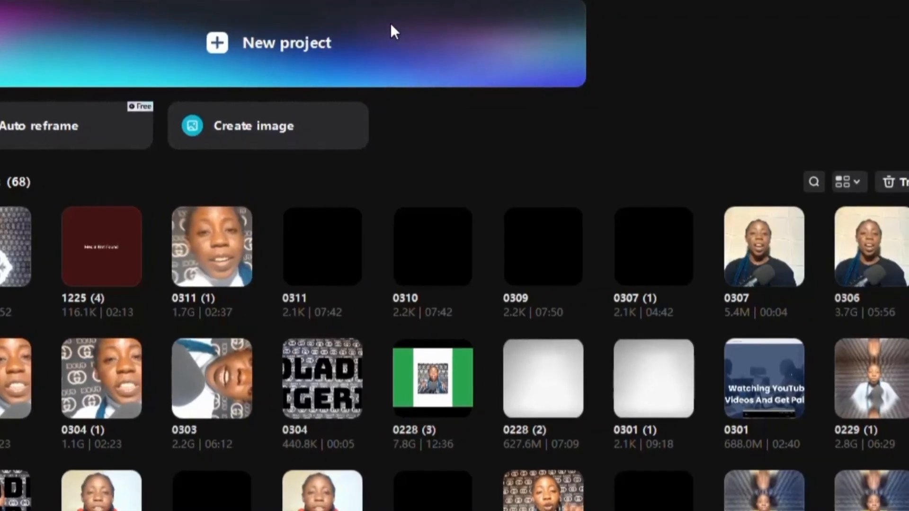
click(283, 48)
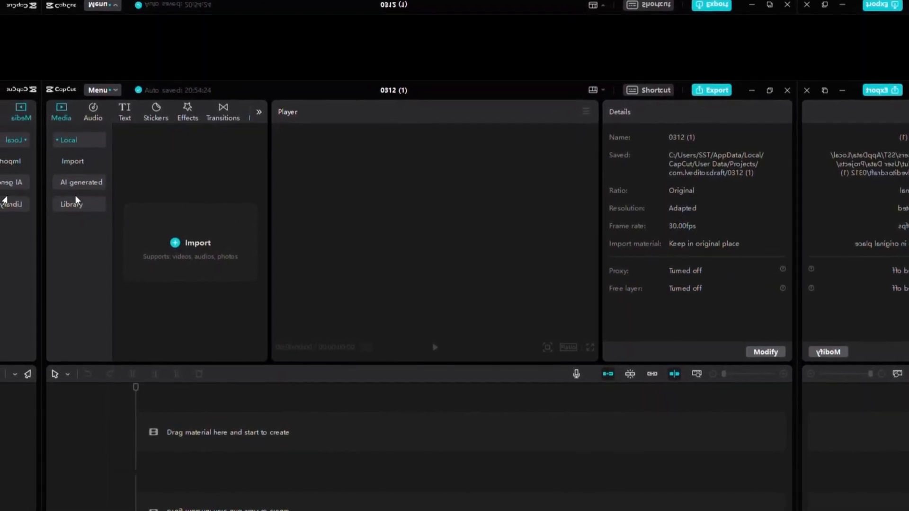
Import the talking-head video WIN_2024..._Pro.mp4 into the Media panel.
click(66, 373)
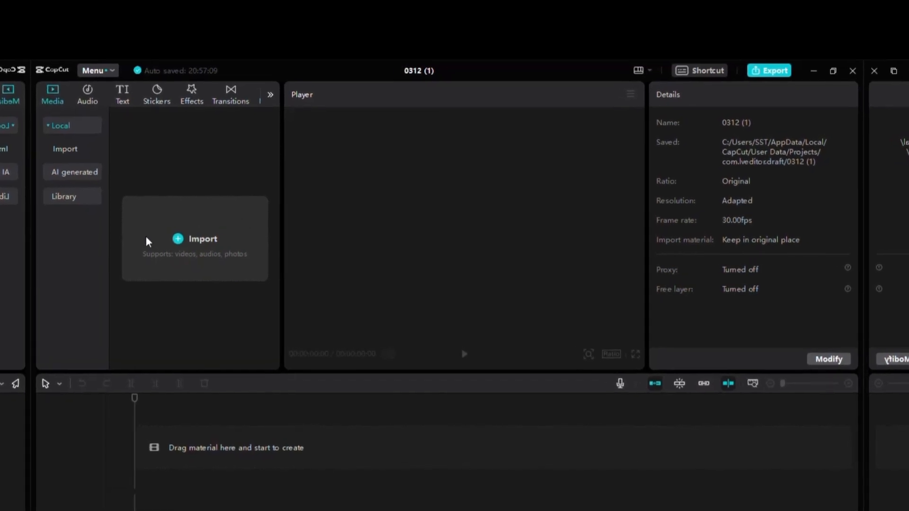
click(188, 238)
double_click(172, 235)
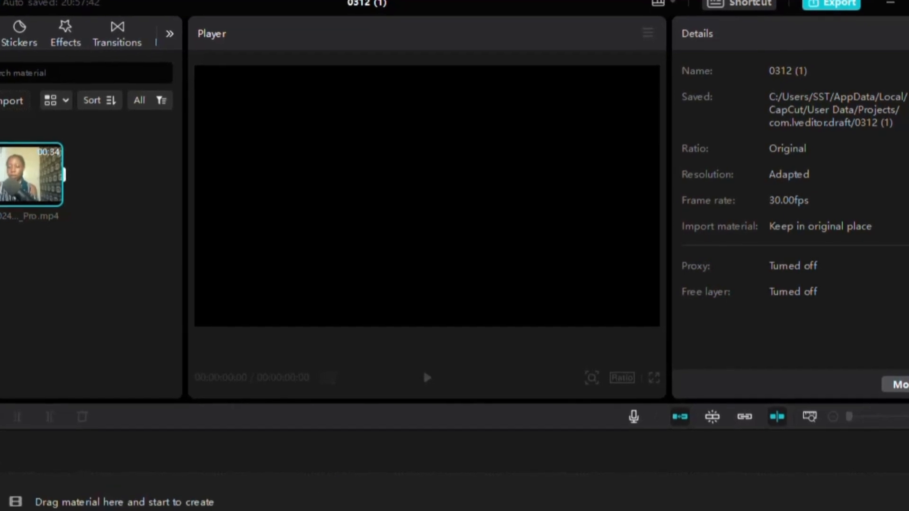
Add the 33-second WIN_20240312_20_39_41_Pro.mp4 clip to the main track and fit the timeline view.
click(81, 199)
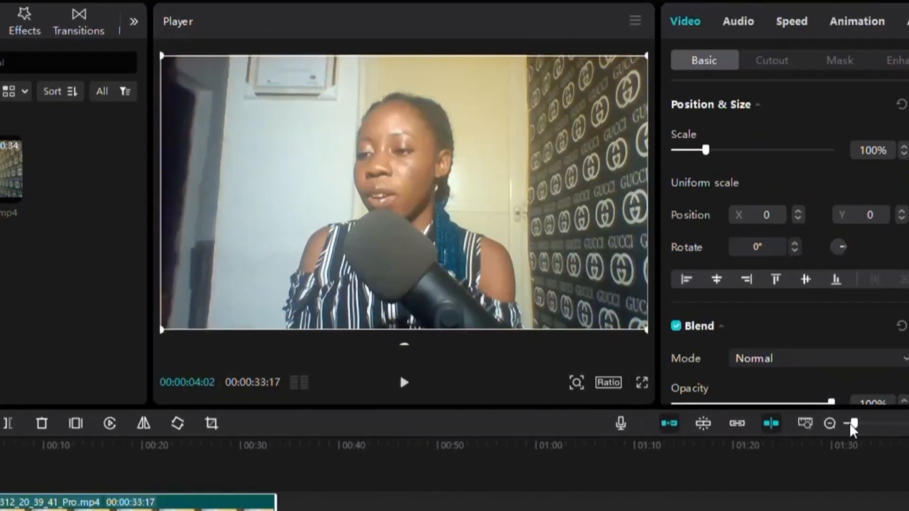
drag(850, 426, 824, 435)
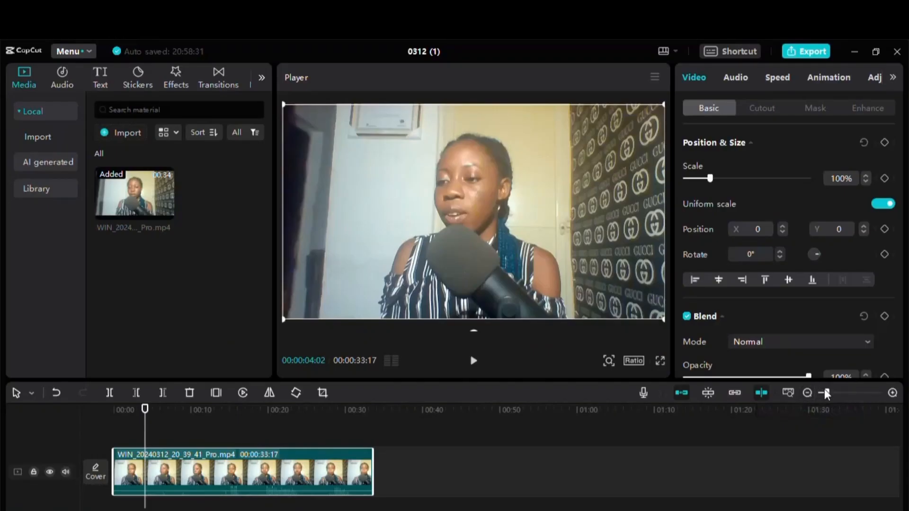
mouse_move(827, 394)
mouse_down()
mouse_move(839, 392)
mouse_move(819, 397)
mouse_move(849, 396)
mouse_move(824, 395)
mouse_up()
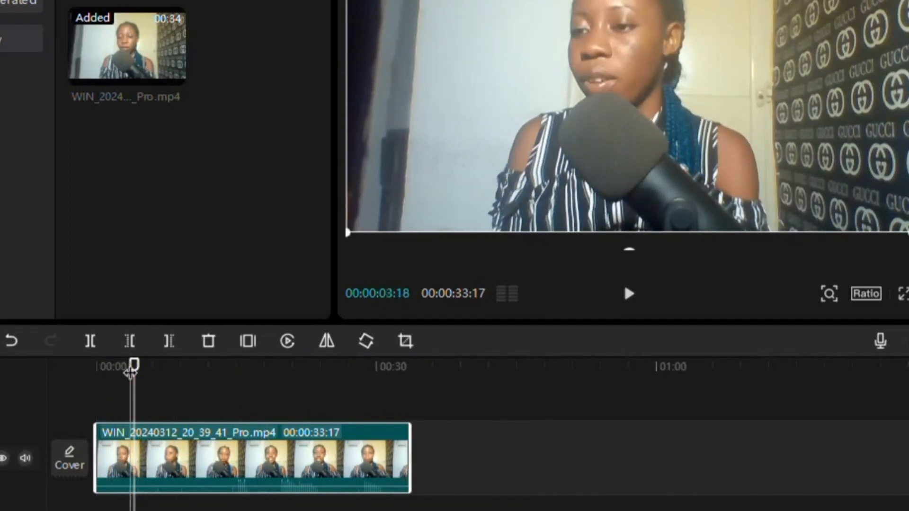
drag(134, 367, 81, 383)
key(space)
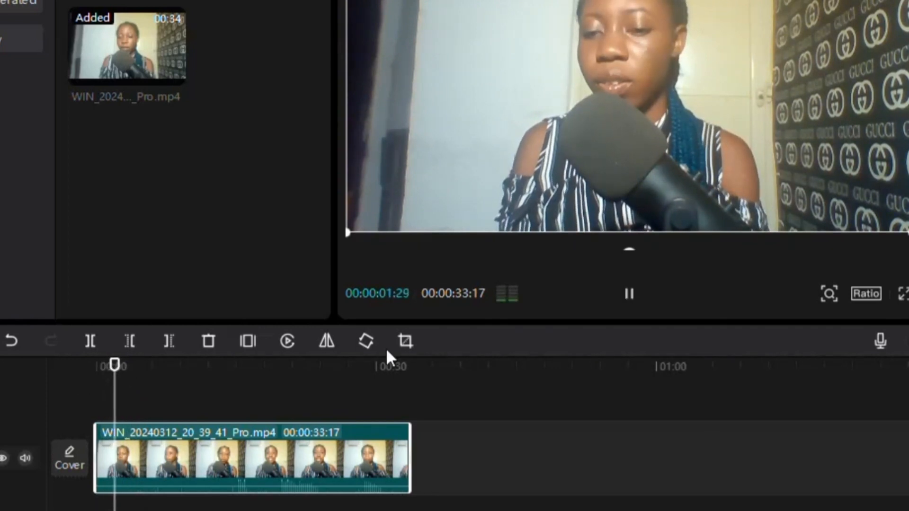
click(628, 296)
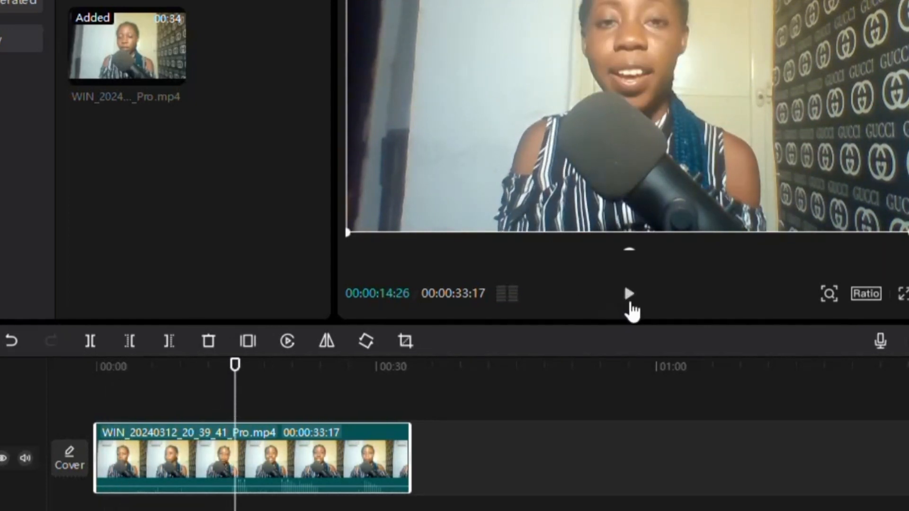
click(629, 296)
click(258, 368)
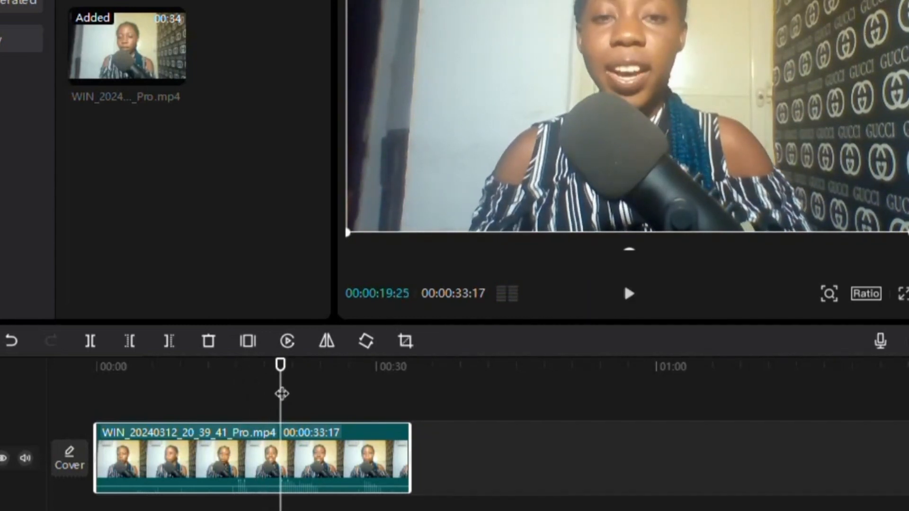
click(281, 394)
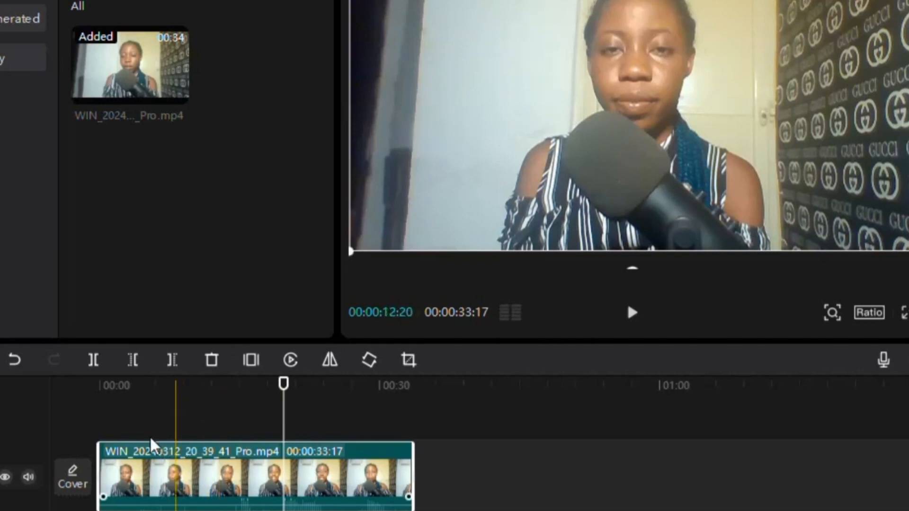
Delete the footage before the playhead, leaving a 00:00:13:25 clip, and play it back.
click(133, 361)
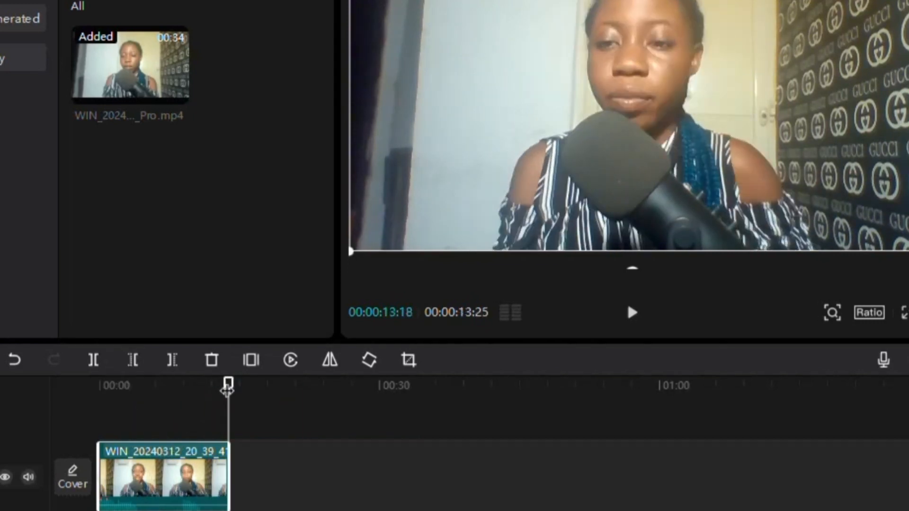
drag(228, 389, 106, 400)
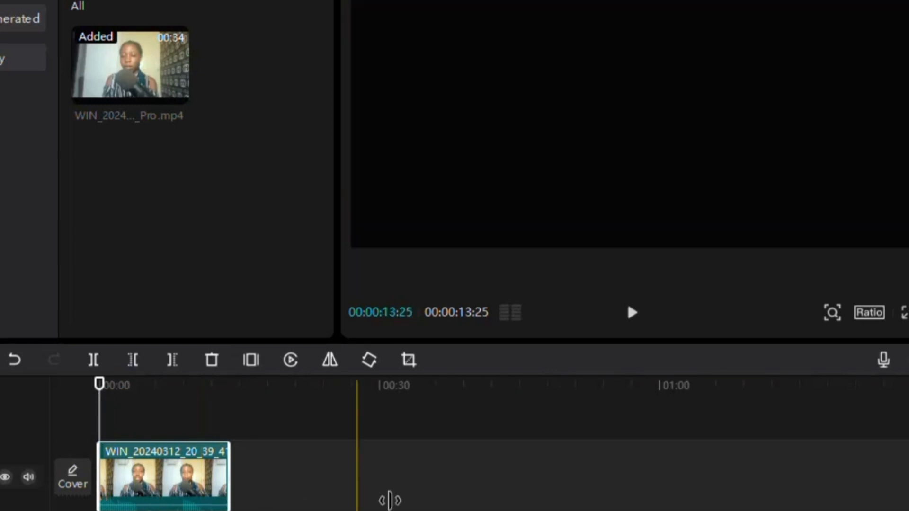
key(shift+z)
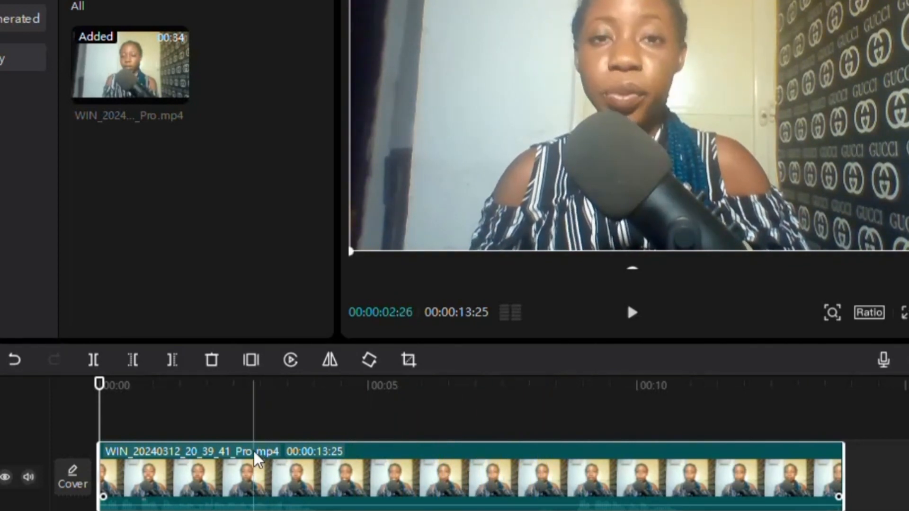
click(369, 468)
key(space)
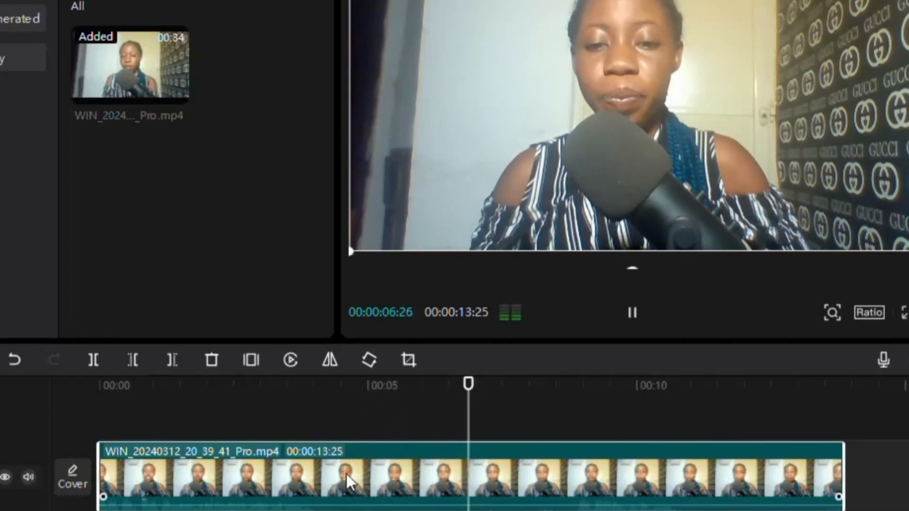
Split the clip at about 4 seconds and trim the second piece's start at 08:28.
click(317, 398)
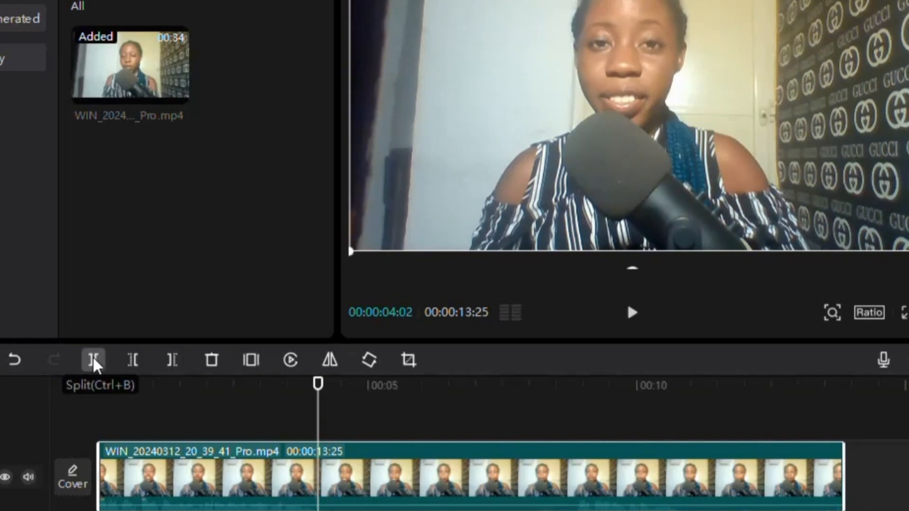
click(94, 361)
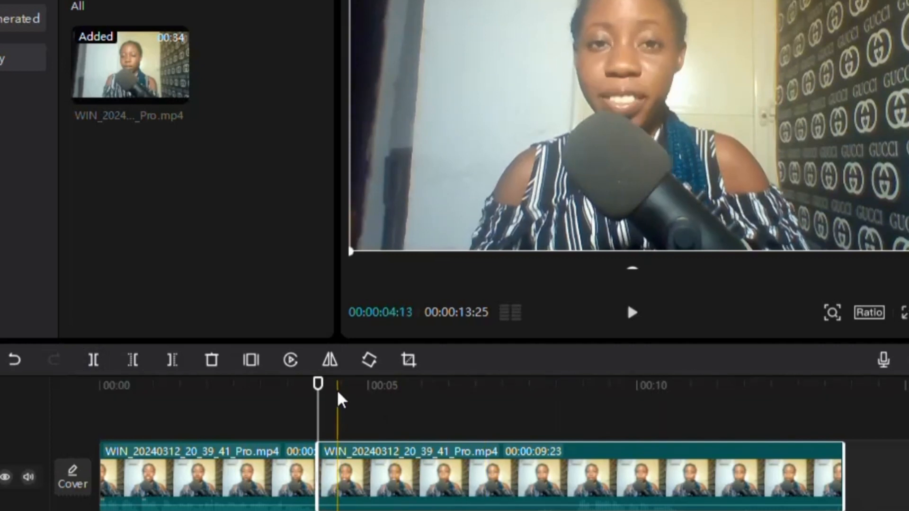
drag(321, 391, 582, 458)
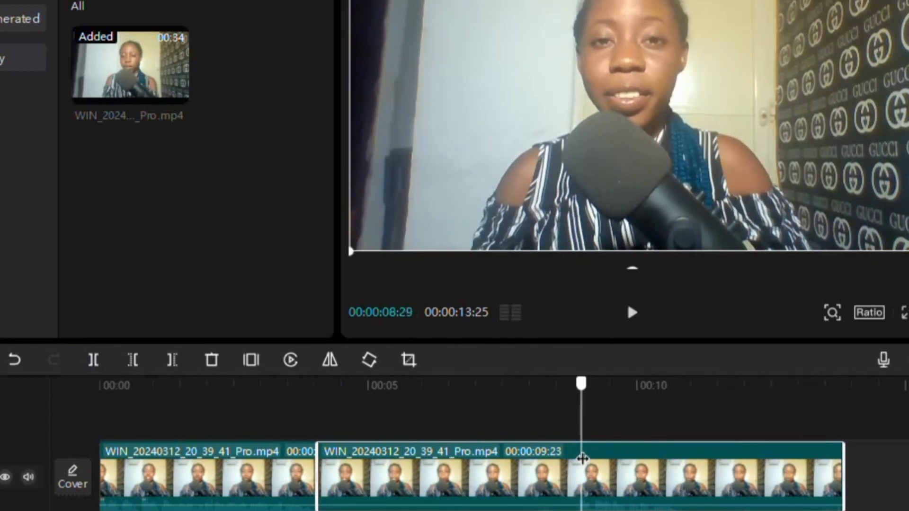
click(561, 455)
key(space)
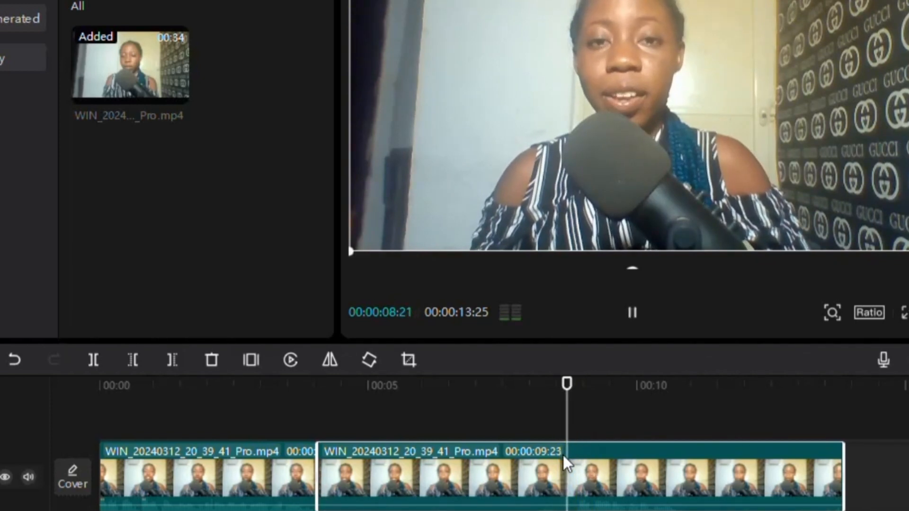
key(space)
drag(586, 386, 579, 388)
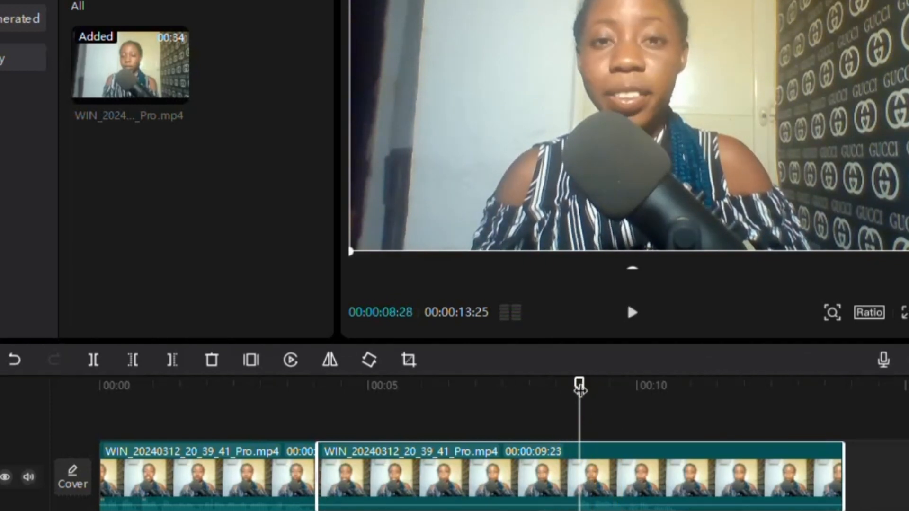
click(133, 363)
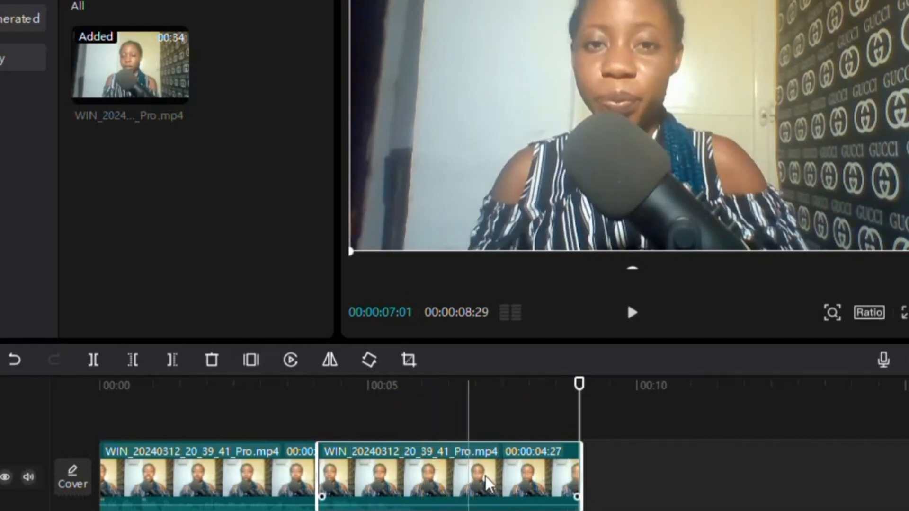
Delete the second piece's tail after the next cut point, leaving 00:00:06:01 total, and replay.
click(370, 468)
key(space)
key(space)
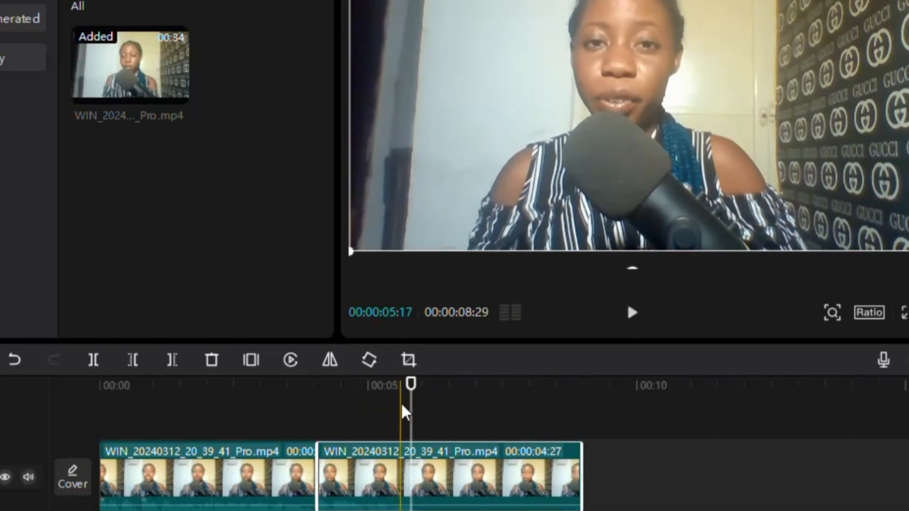
click(424, 430)
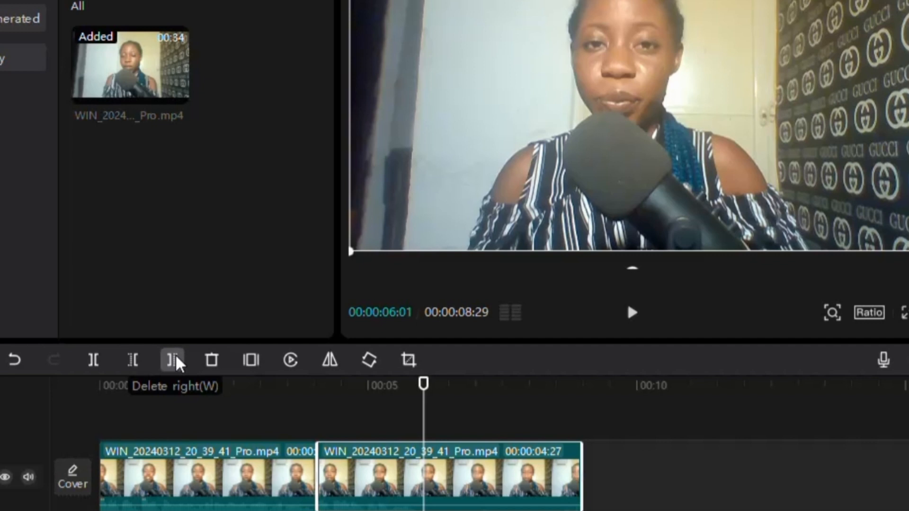
click(173, 361)
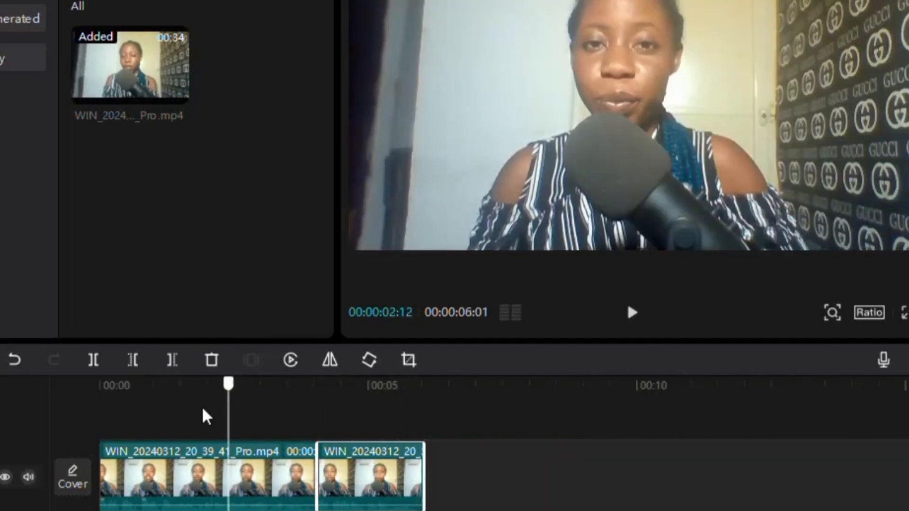
key(space)
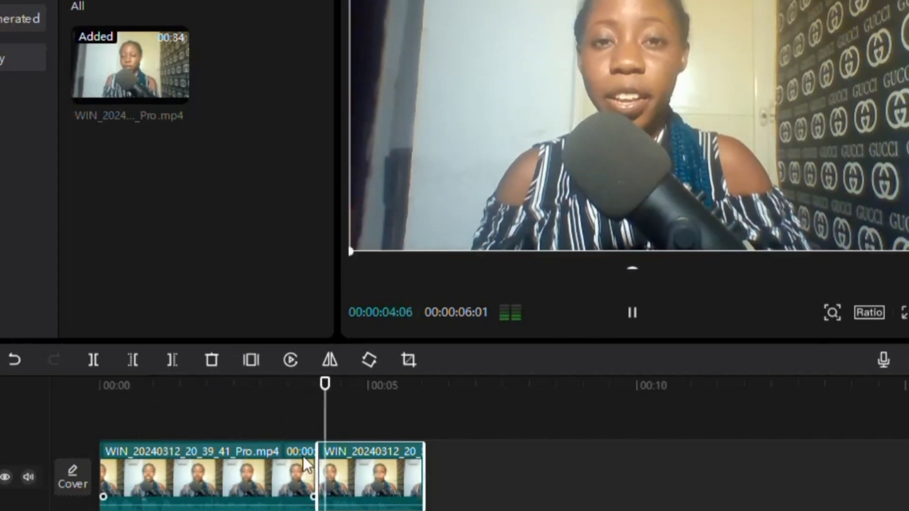
drag(358, 385, 97, 388)
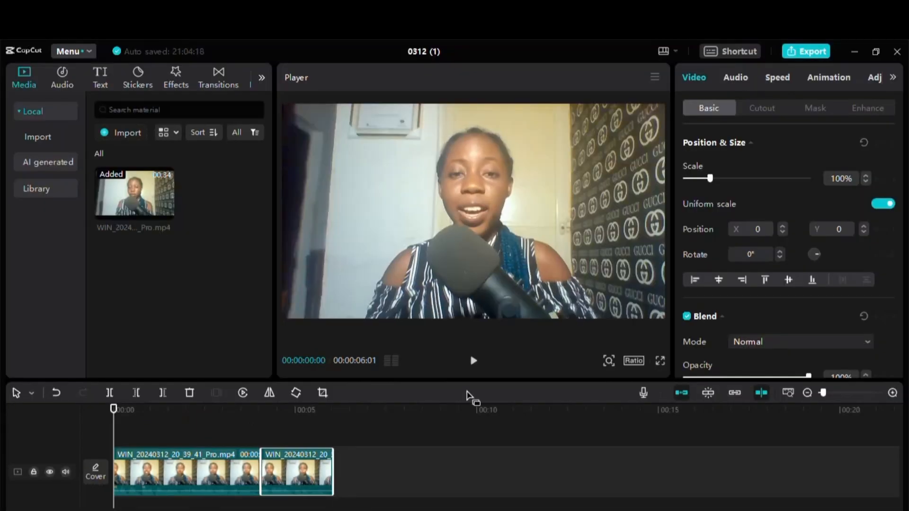
Try Noise reduction in the second clip's Audio settings, then switch it back off.
click(723, 77)
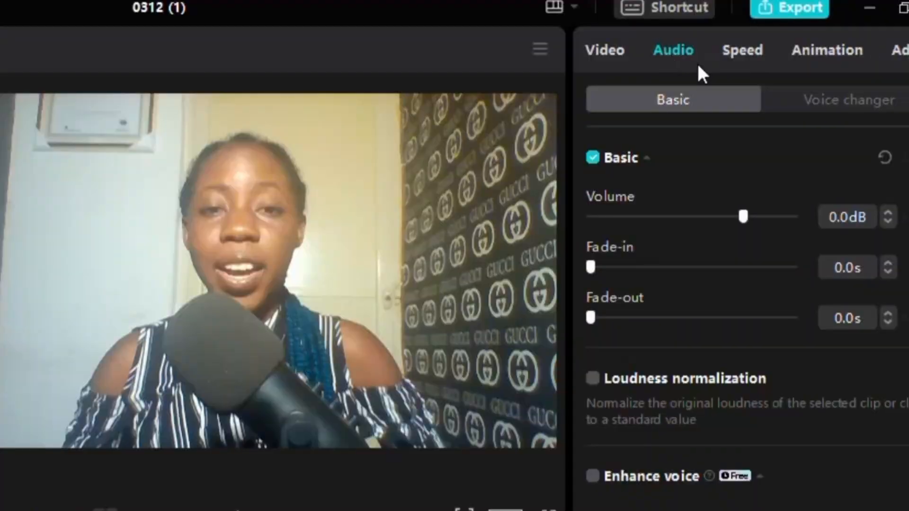
scroll(728, 263, down, 3)
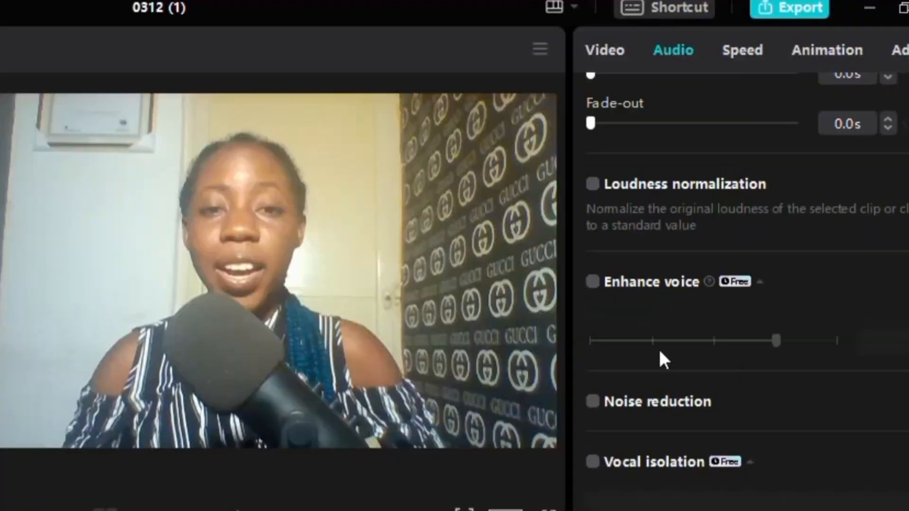
click(592, 402)
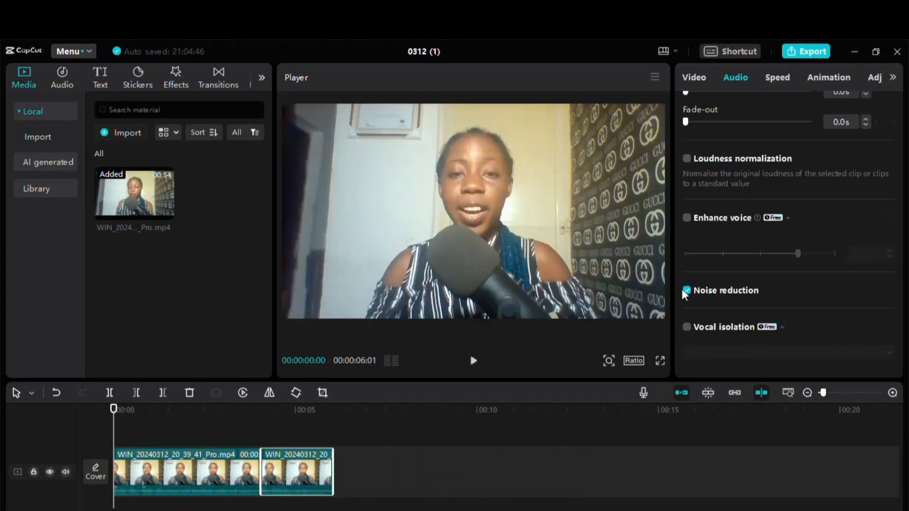
click(686, 291)
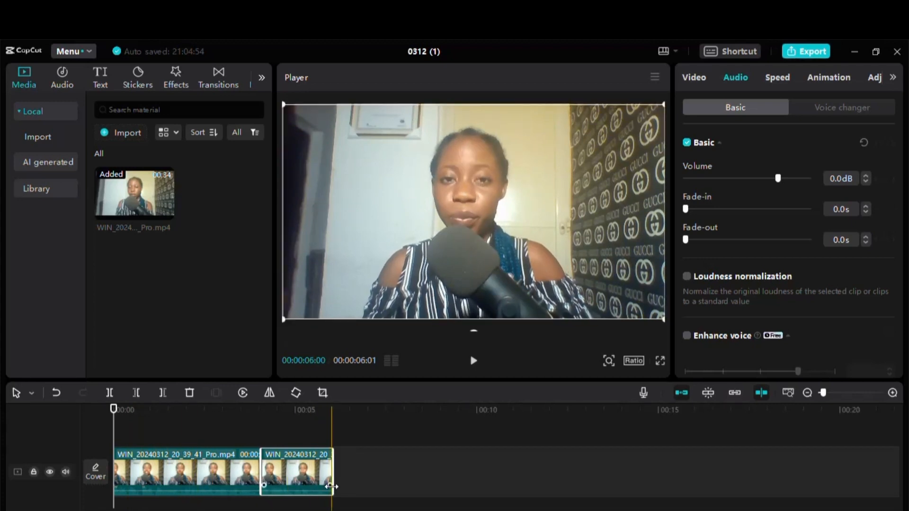
Turn on Face retouching in Enhance and push Smooth and Brighten to 100.
click(694, 77)
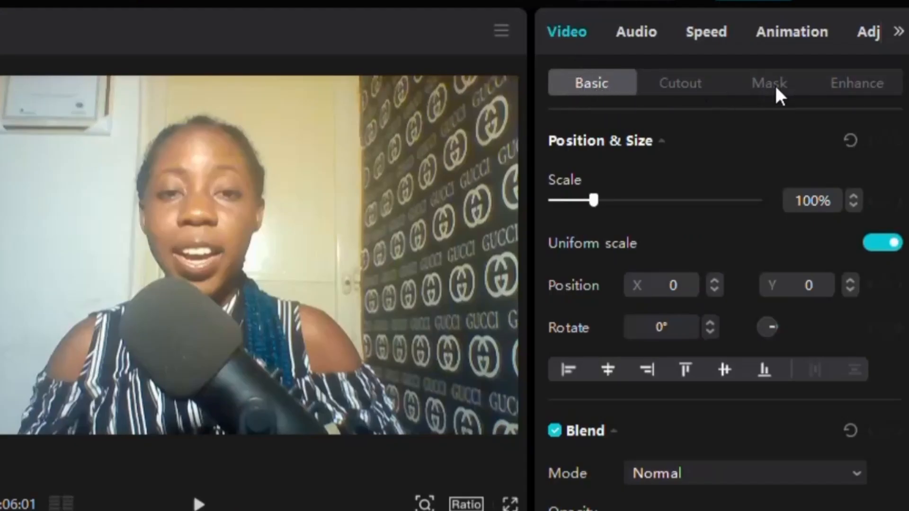
click(858, 82)
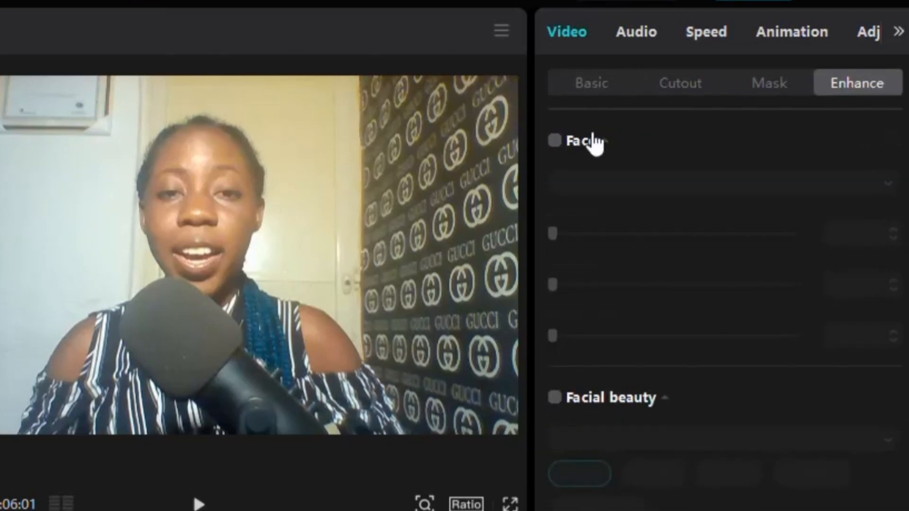
click(555, 141)
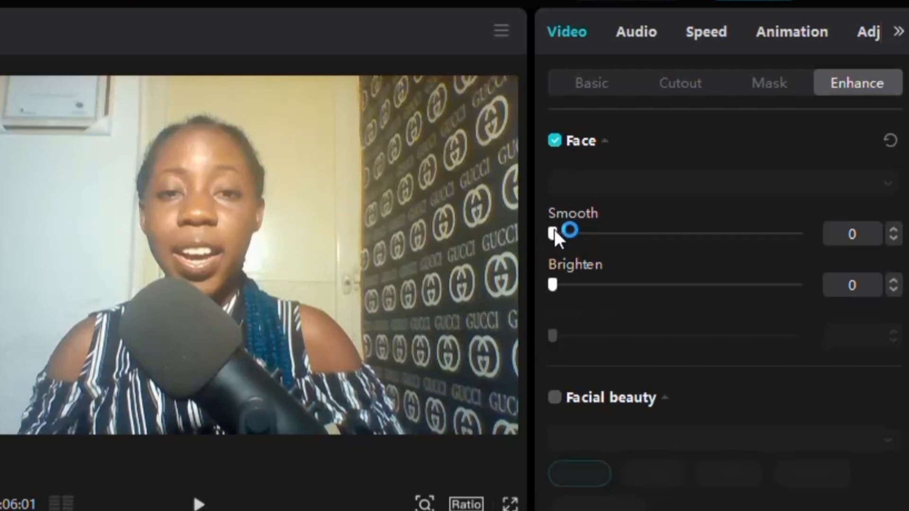
drag(627, 232, 667, 244)
drag(554, 283, 800, 284)
drag(661, 234, 819, 231)
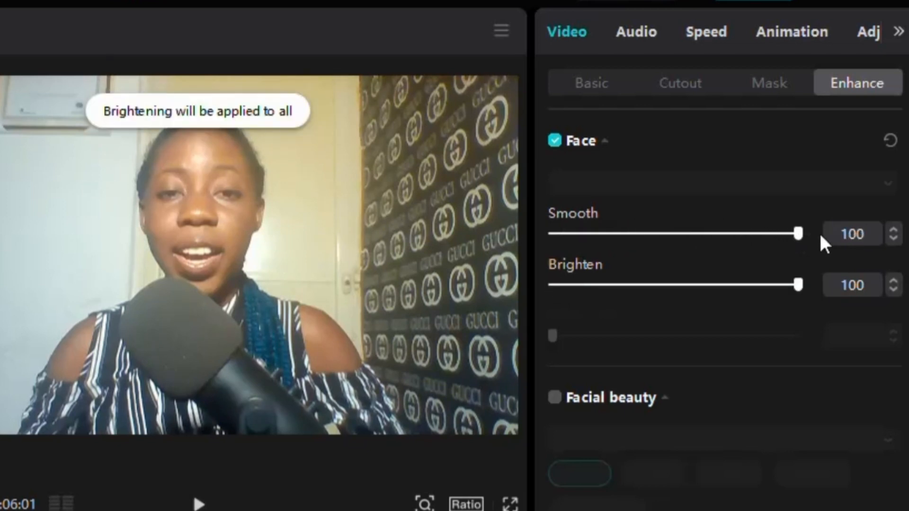
Enable Facial beauty and scroll through its adjustments.
scroll(819, 232, down, 3)
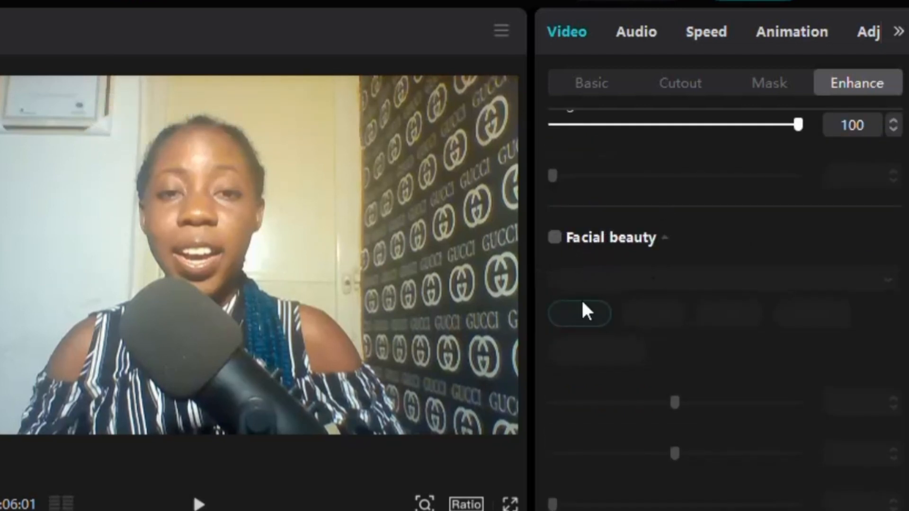
click(558, 238)
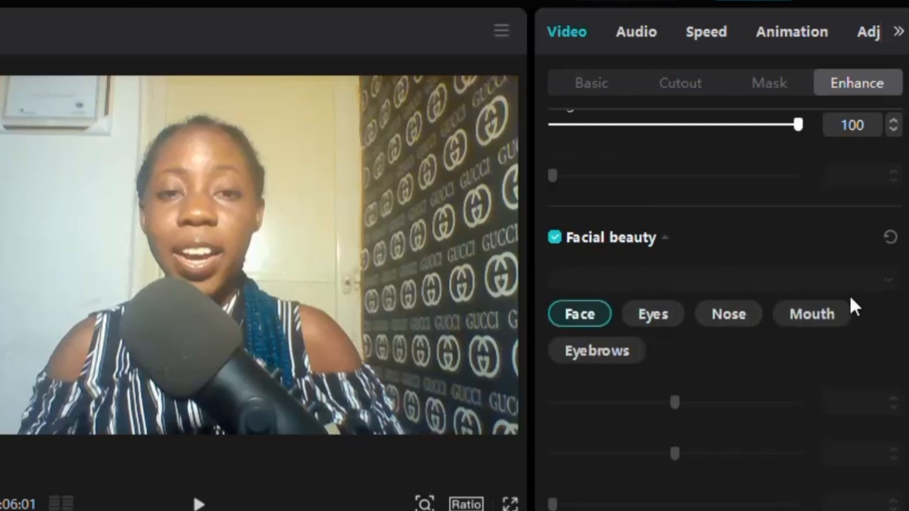
scroll(552, 319, down, 2)
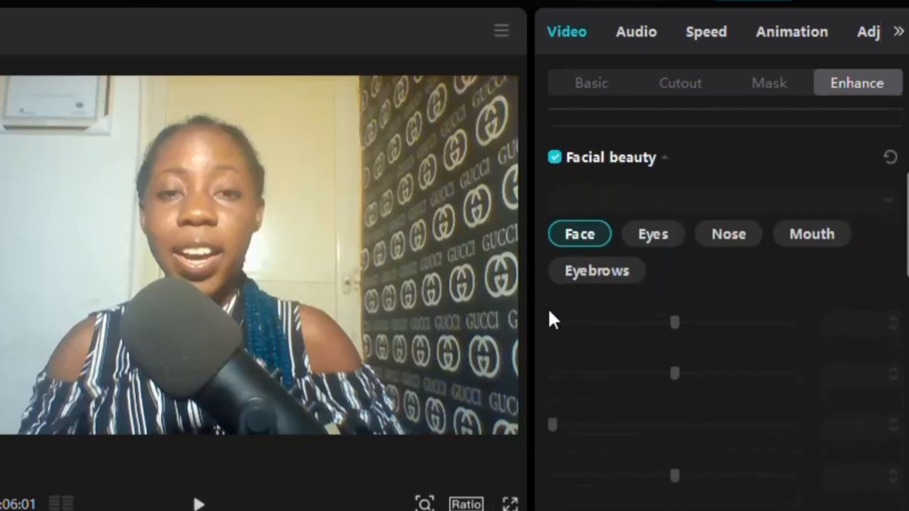
scroll(672, 319, down, 4)
scroll(682, 341, down, 1)
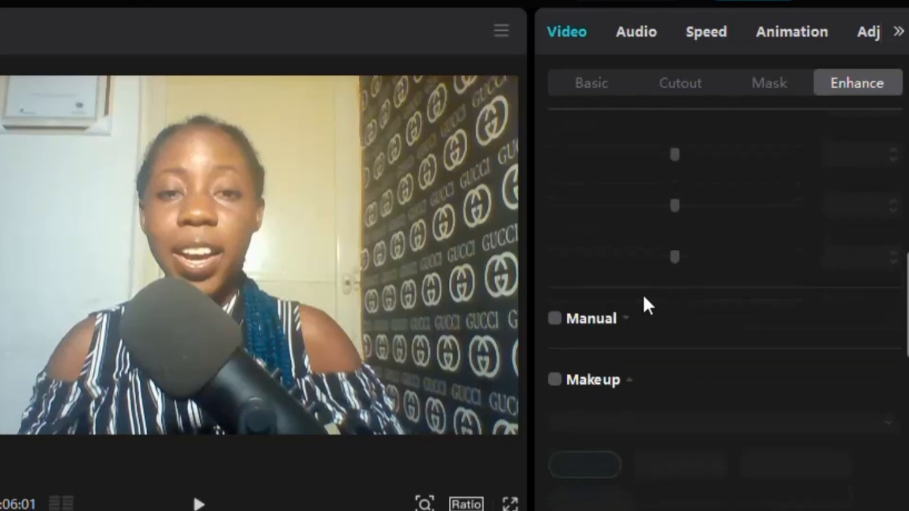
scroll(648, 305, down, 5)
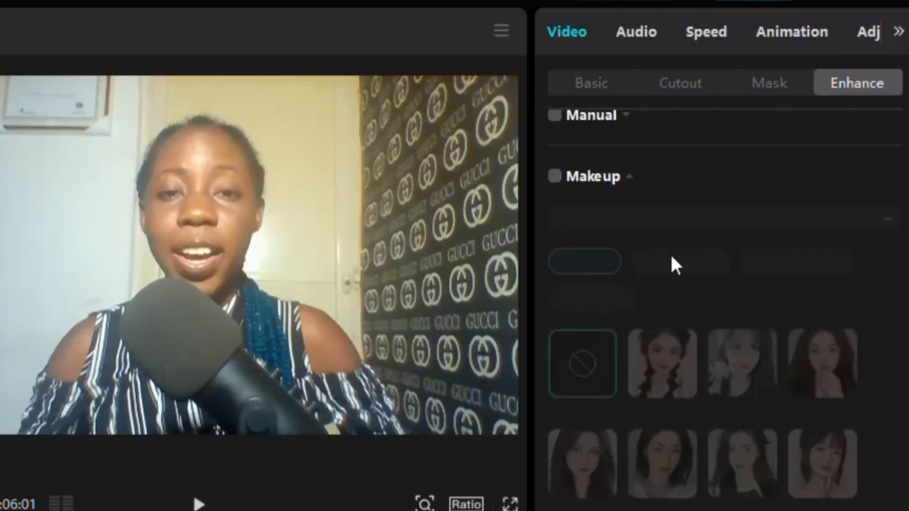
scroll(675, 197, up, 10)
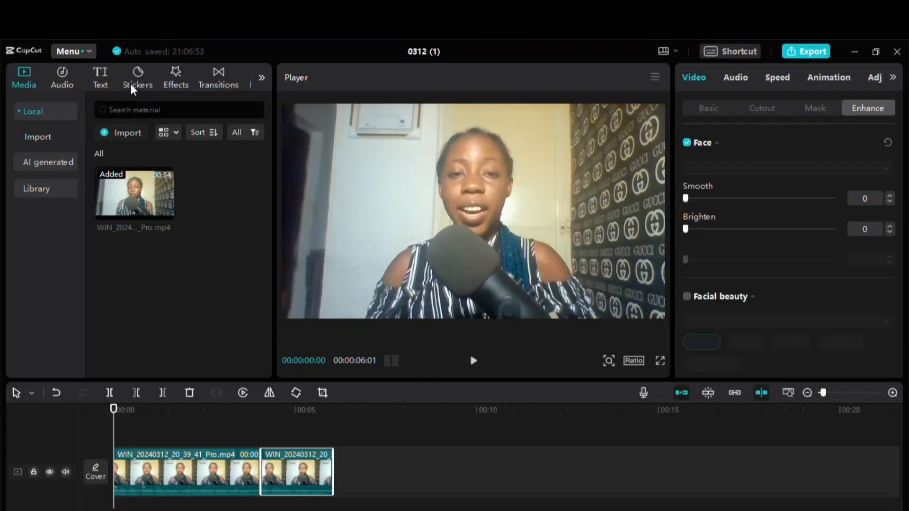
Open the Stickers library and browse the Emoji category.
click(126, 75)
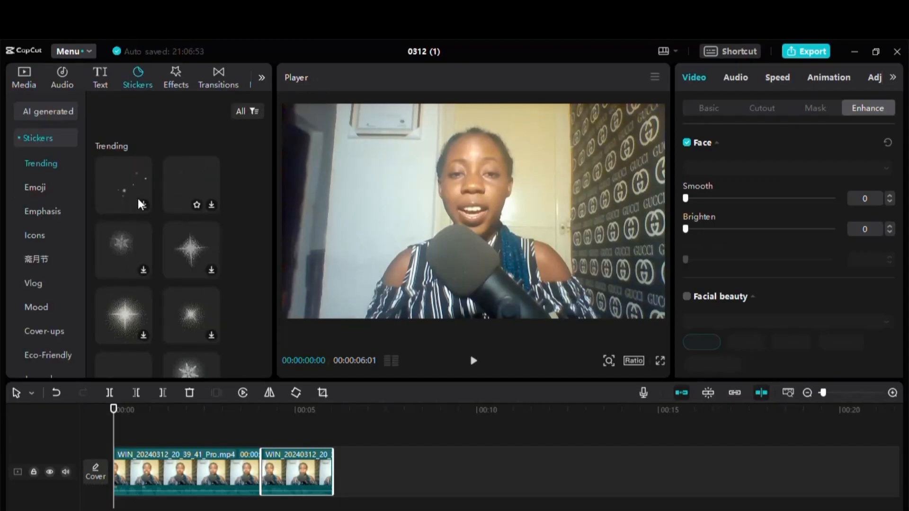
scroll(161, 226, down, 3)
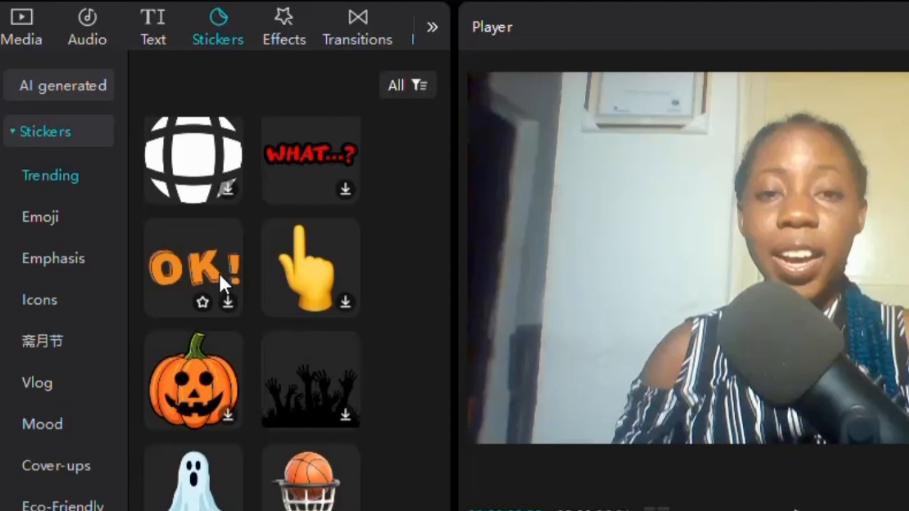
click(40, 214)
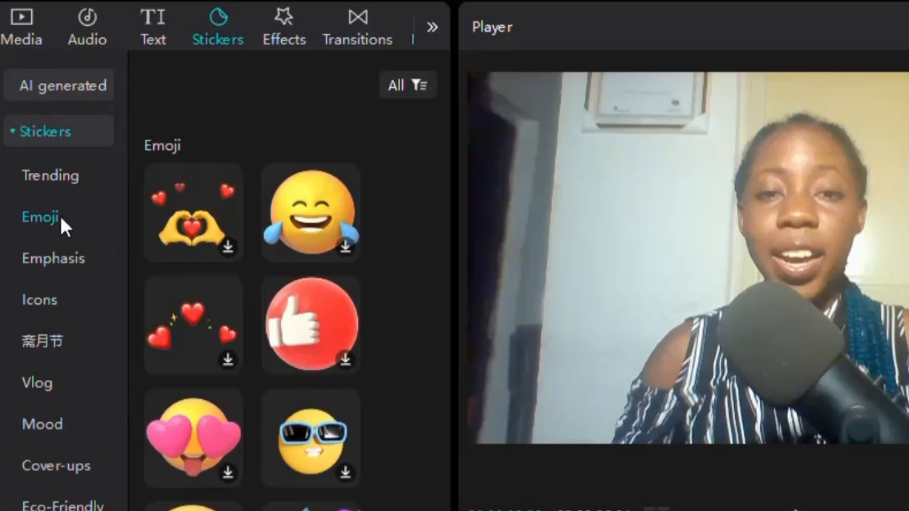
scroll(273, 255, down, 10)
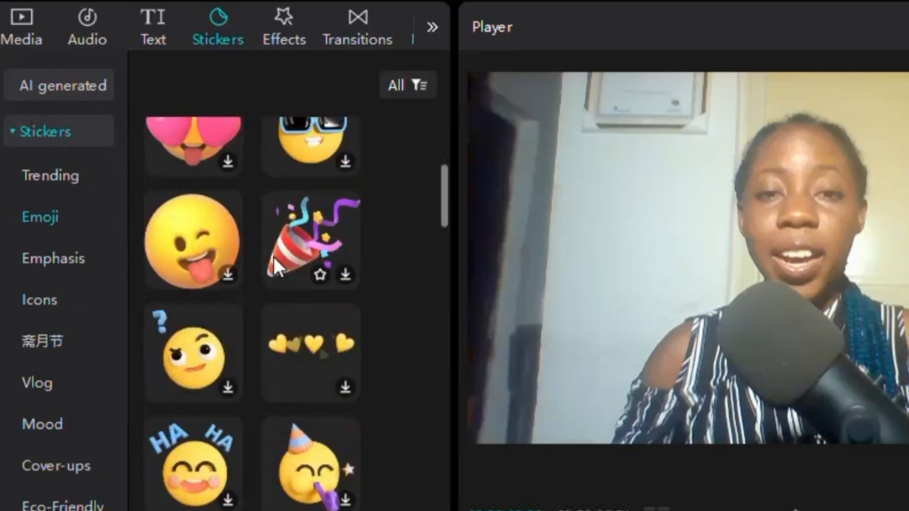
scroll(271, 257, up, 2)
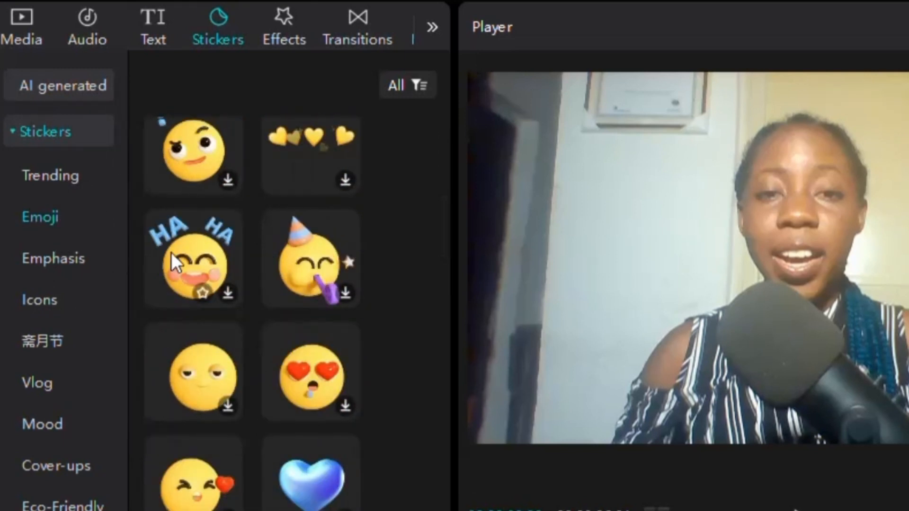
scroll(177, 252, down, 6)
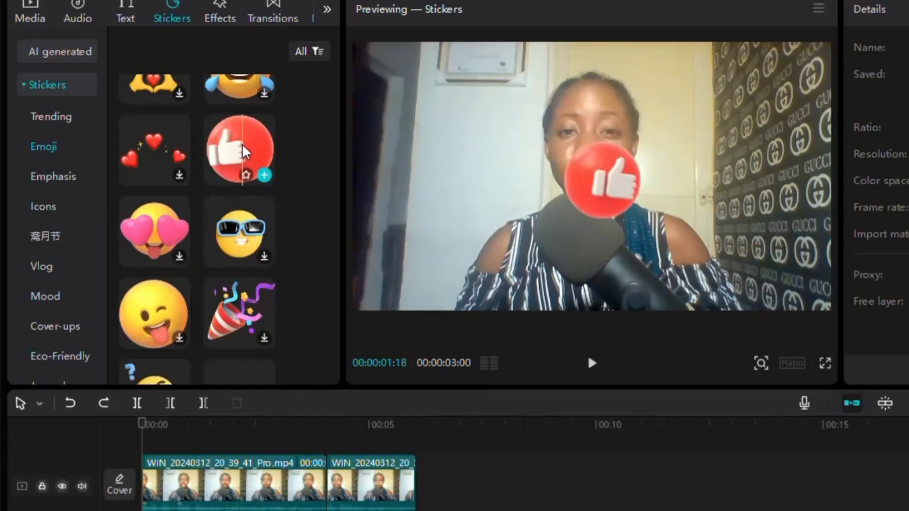
Place a thumbs-up sticker at 4 seconds, shrunk to a quarter and moved onto the mic.
drag(263, 173, 329, 438)
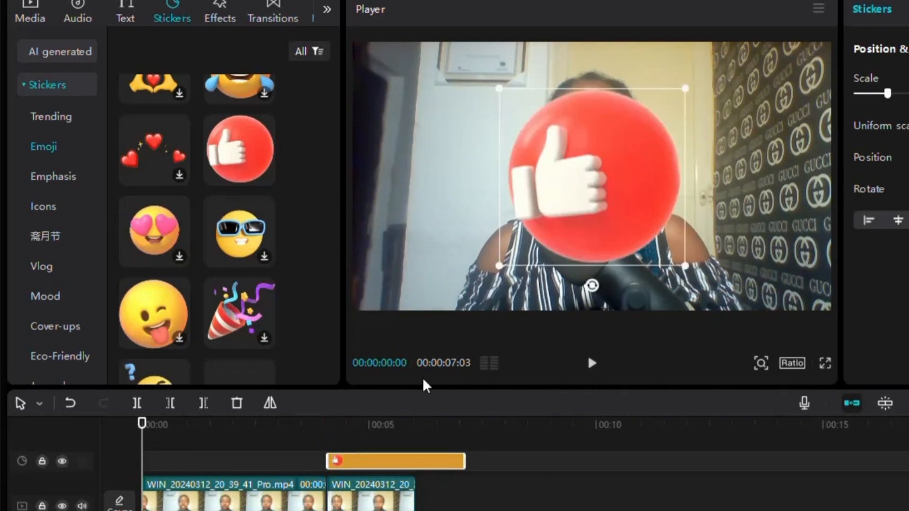
mouse_move(331, 479)
mouse_down()
mouse_move(318, 478)
mouse_move(357, 484)
mouse_move(344, 484)
mouse_up()
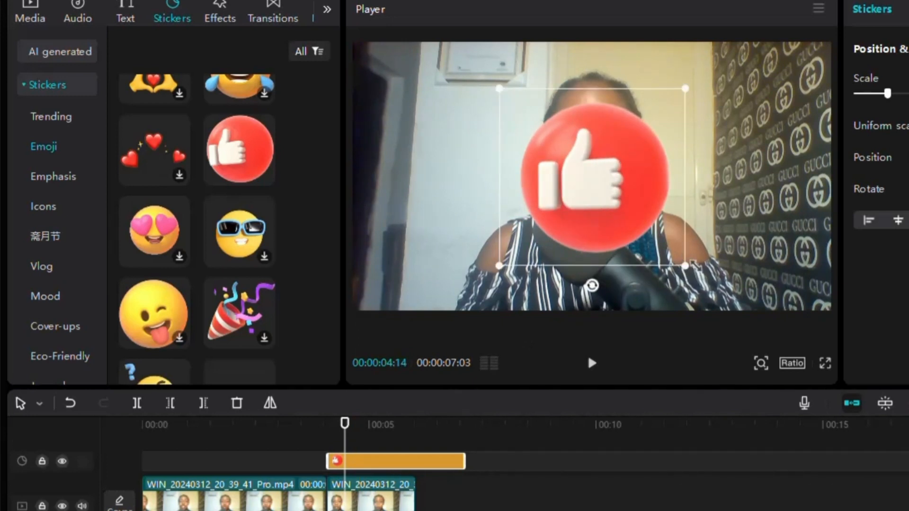
drag(685, 266, 615, 199)
drag(592, 177, 595, 283)
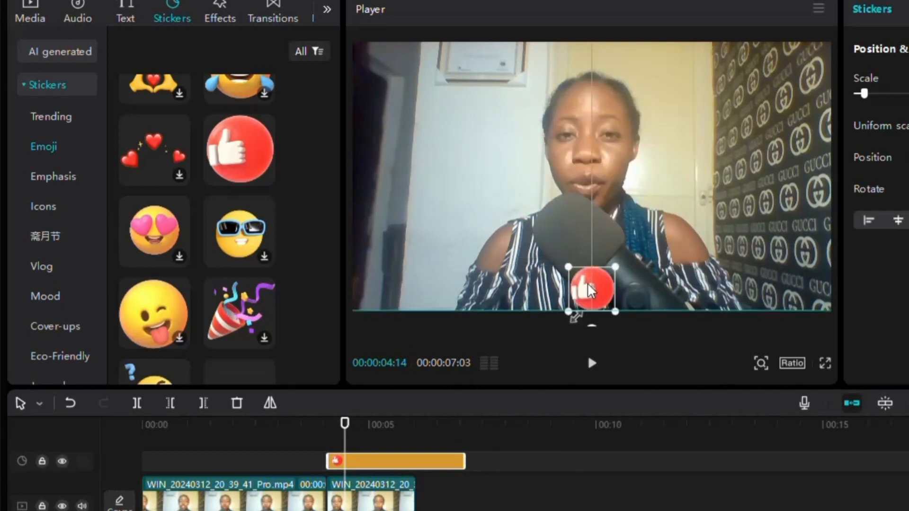
click(323, 433)
key(space)
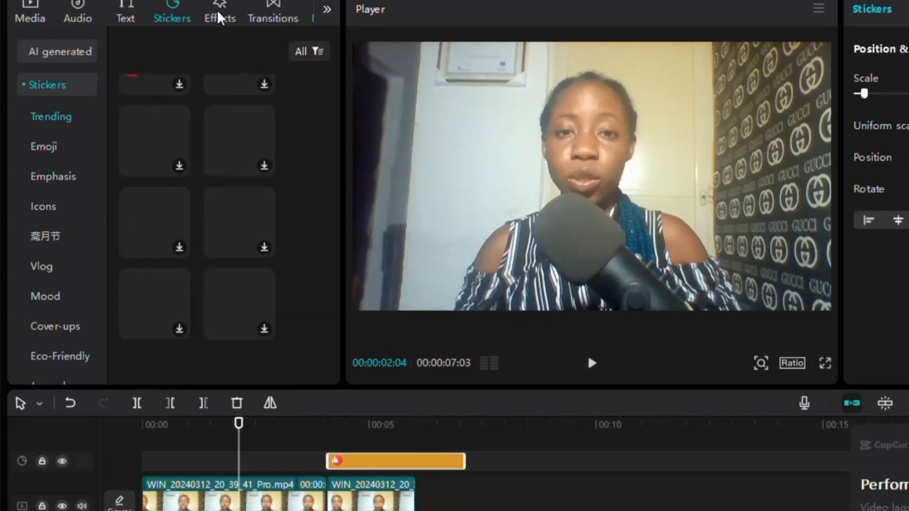
click(220, 18)
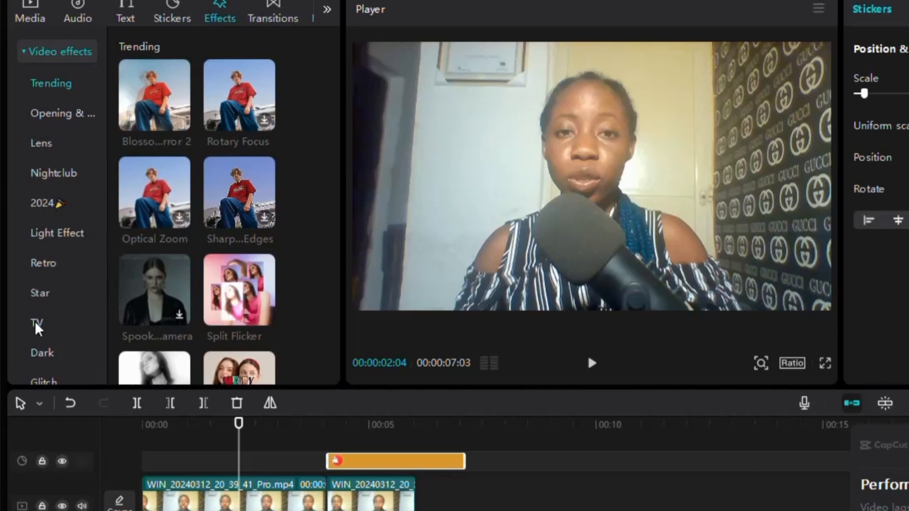
Add the Lens effect Edge Glow around the 1–4 second stretch and play it back.
scroll(45, 263, down, 6)
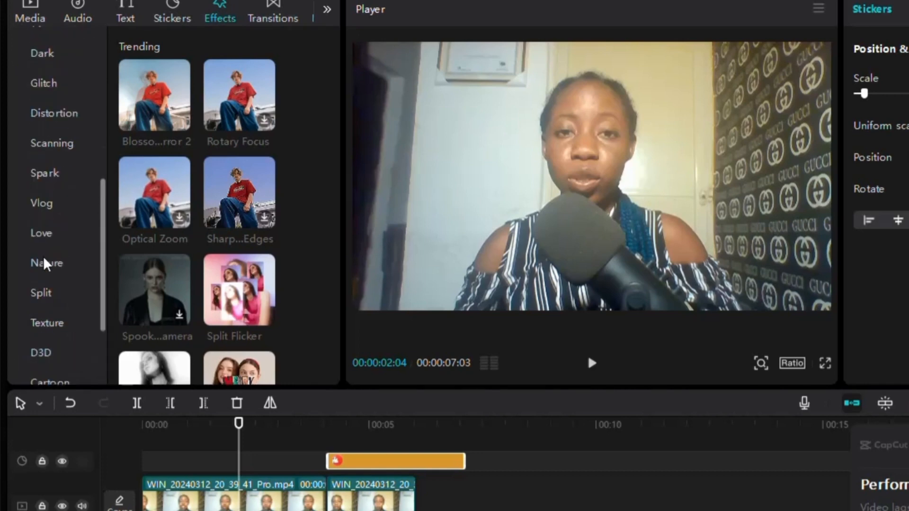
click(52, 371)
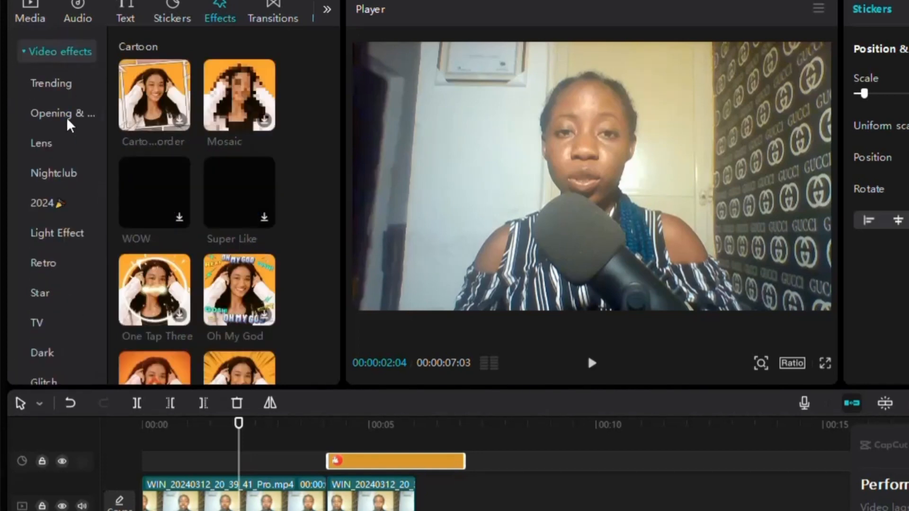
click(31, 143)
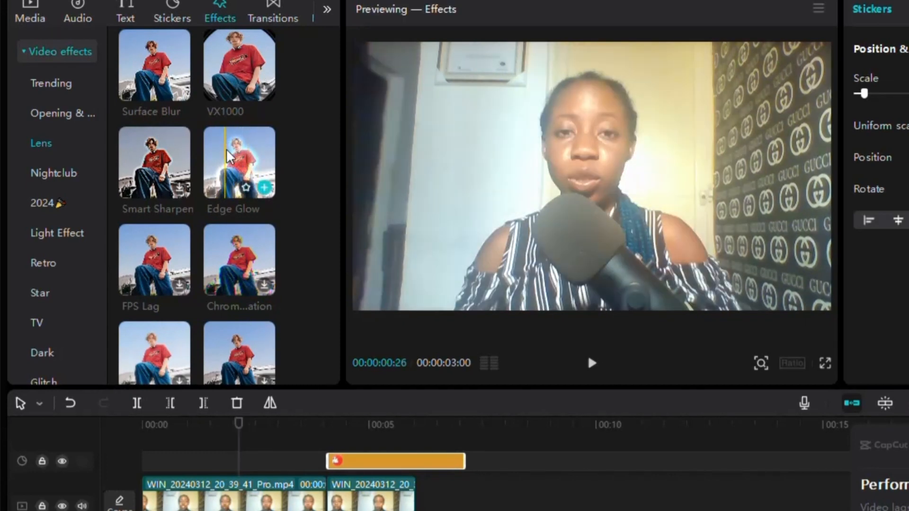
drag(263, 161, 200, 479)
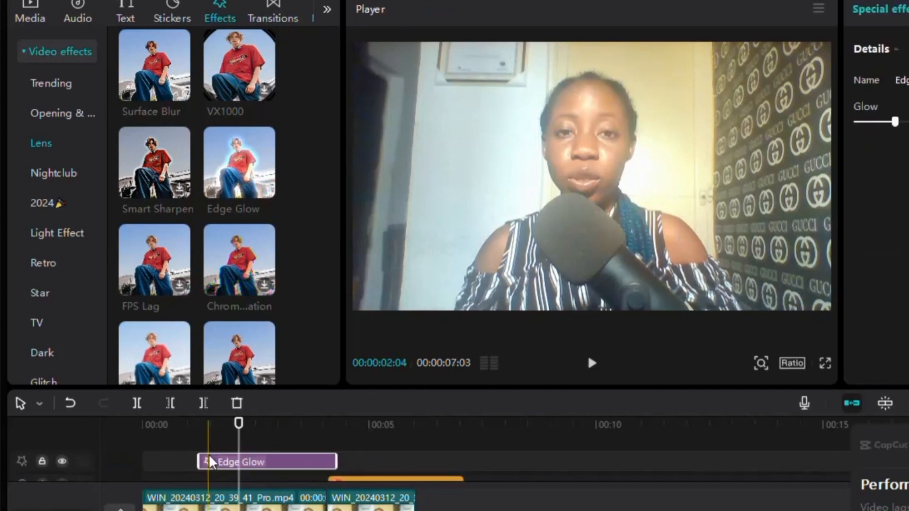
click(189, 425)
key(space)
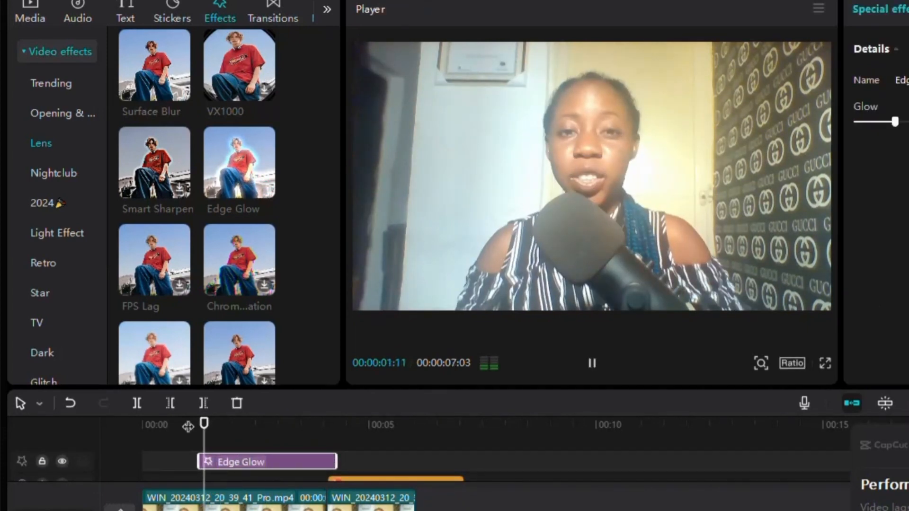
Select the Edge Glow effect on the timeline and delete it.
click(190, 425)
drag(191, 430, 190, 428)
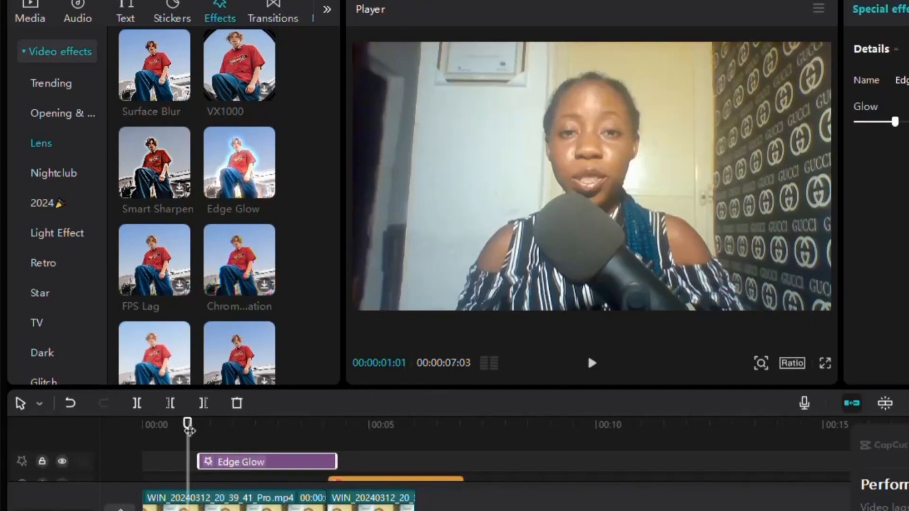
click(244, 473)
click(244, 460)
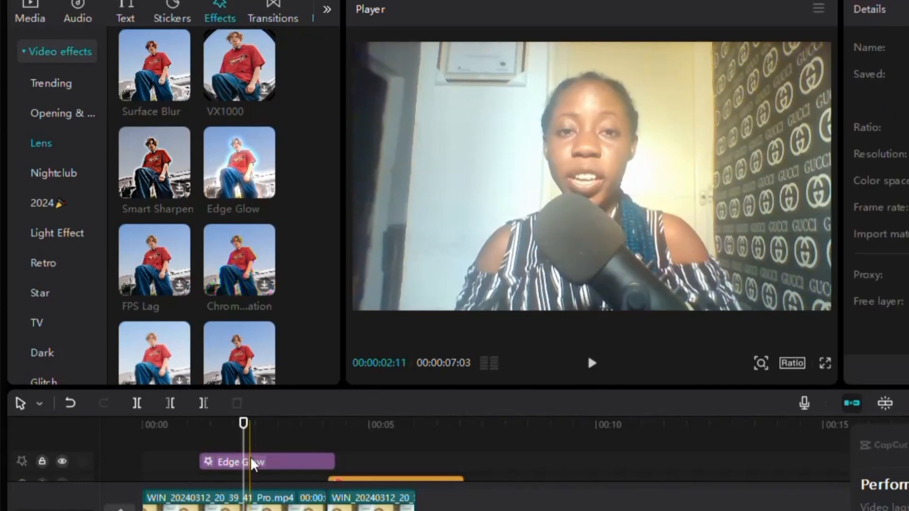
click(245, 460)
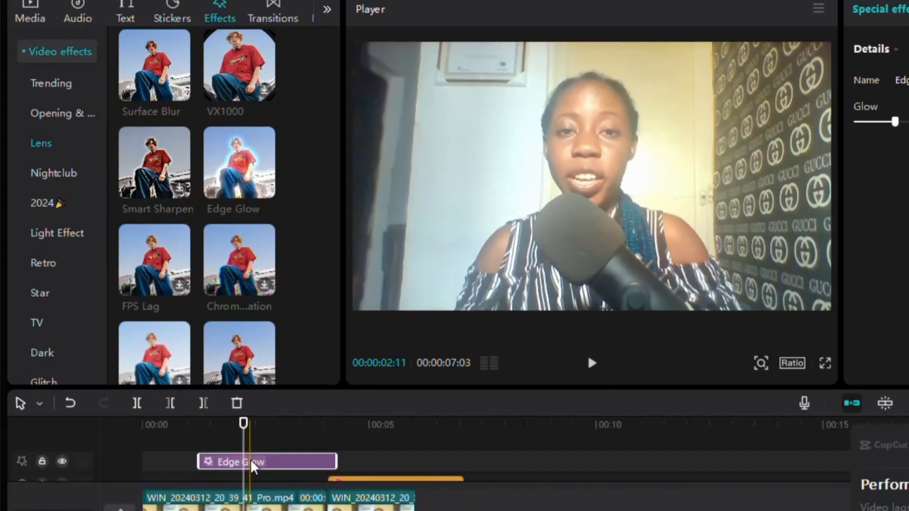
click(237, 404)
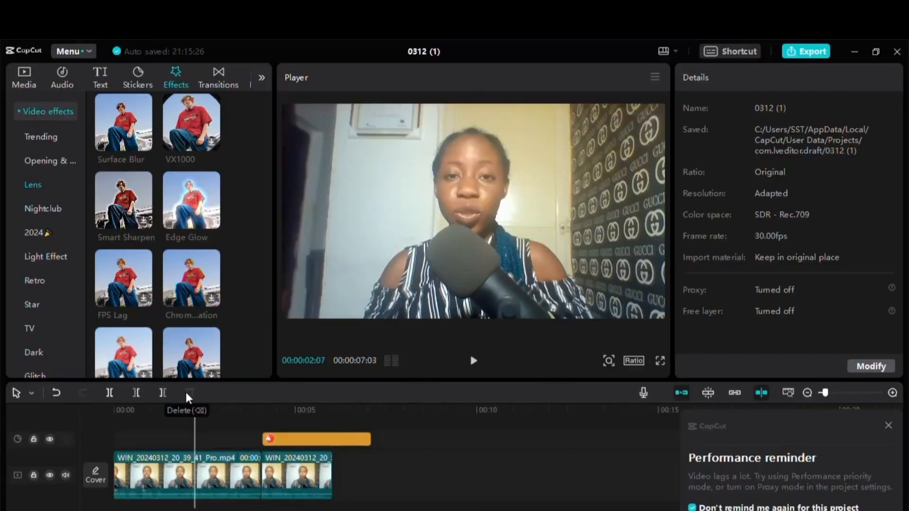
Place the Then and Now transition on the junction of the two talking-head clips and play through it.
click(223, 80)
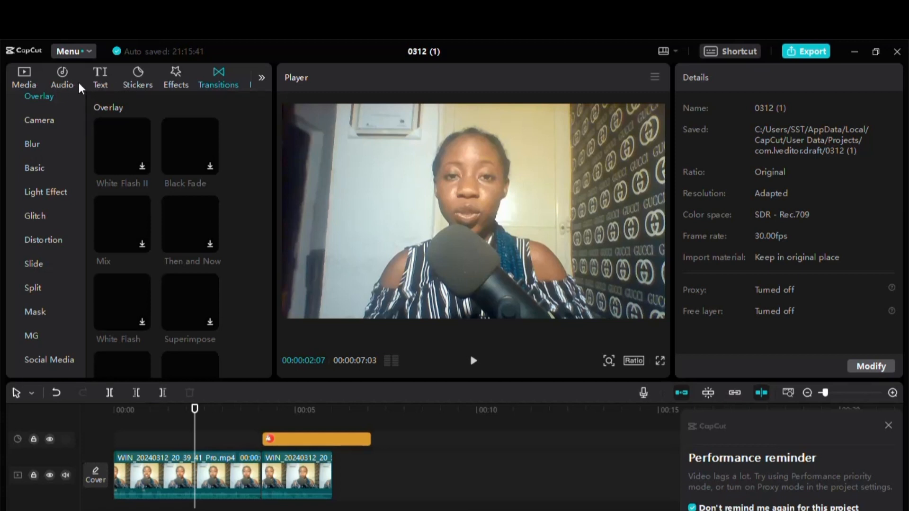
scroll(36, 112, up, 1)
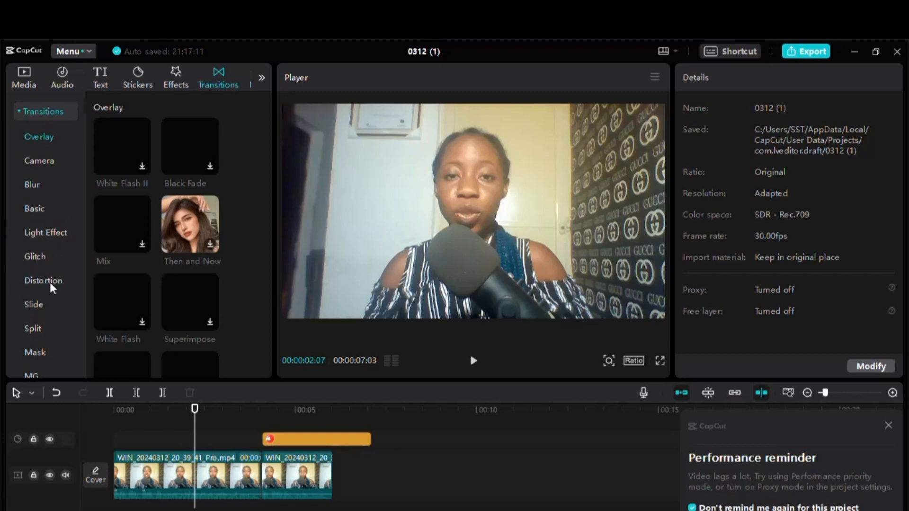
scroll(169, 175, down, 1)
scroll(169, 175, up, 1)
mouse_move(197, 247)
mouse_down()
mouse_move(189, 298)
mouse_move(189, 250)
mouse_up()
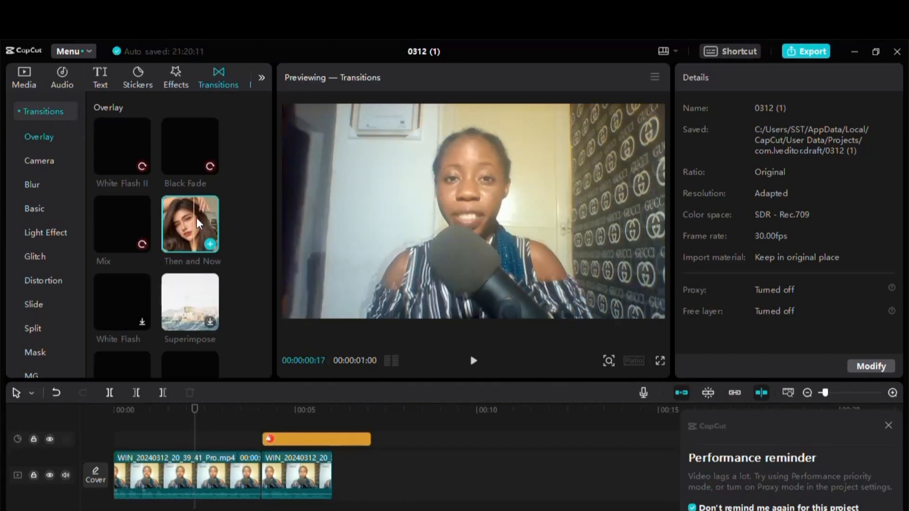
drag(197, 218, 260, 480)
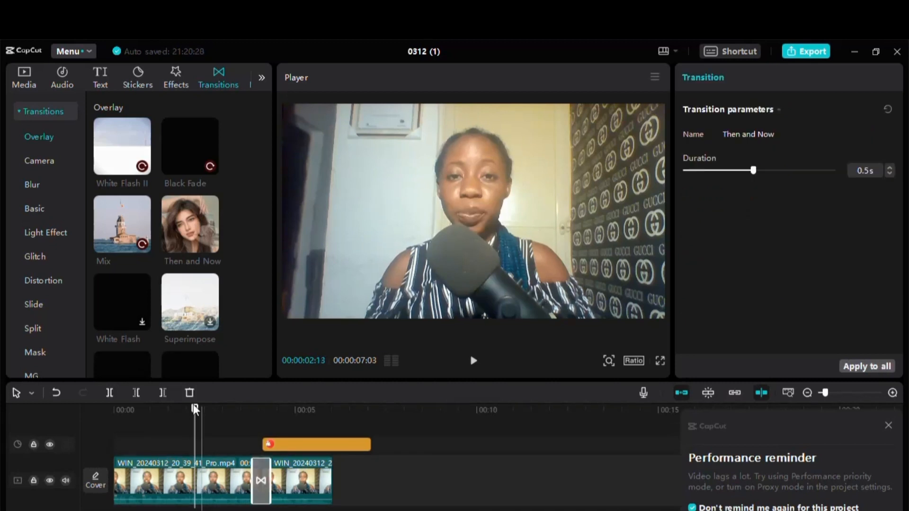
click(203, 410)
drag(210, 419, 246, 436)
key(space)
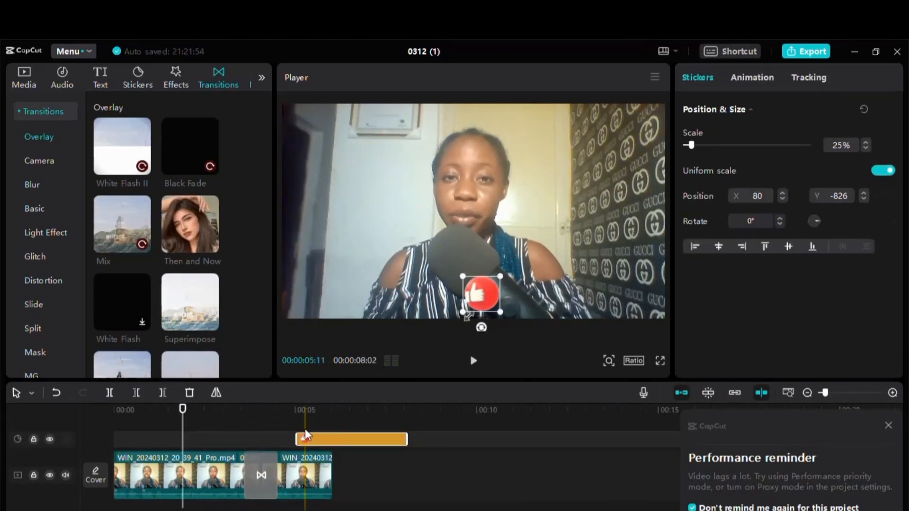
Cut the thumbs-up sticker short so it ends with the footage, and view its animation choices.
click(237, 439)
key(space)
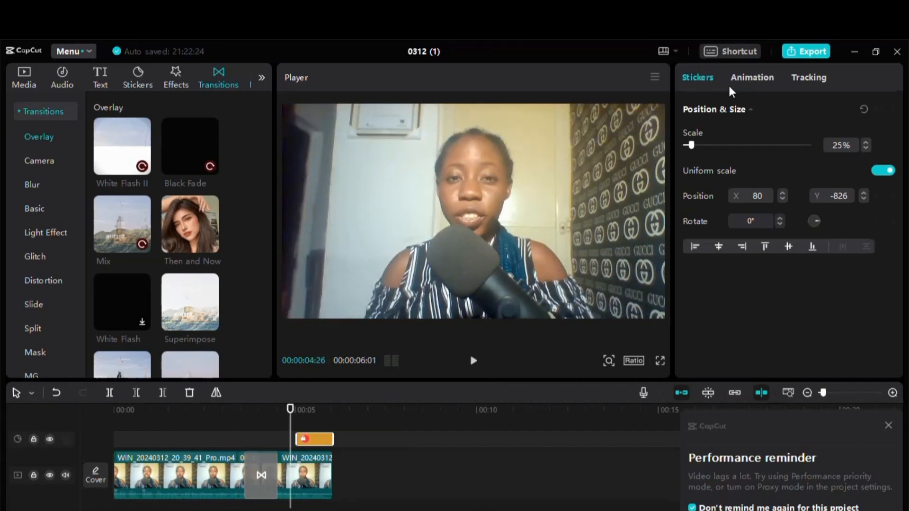
click(753, 79)
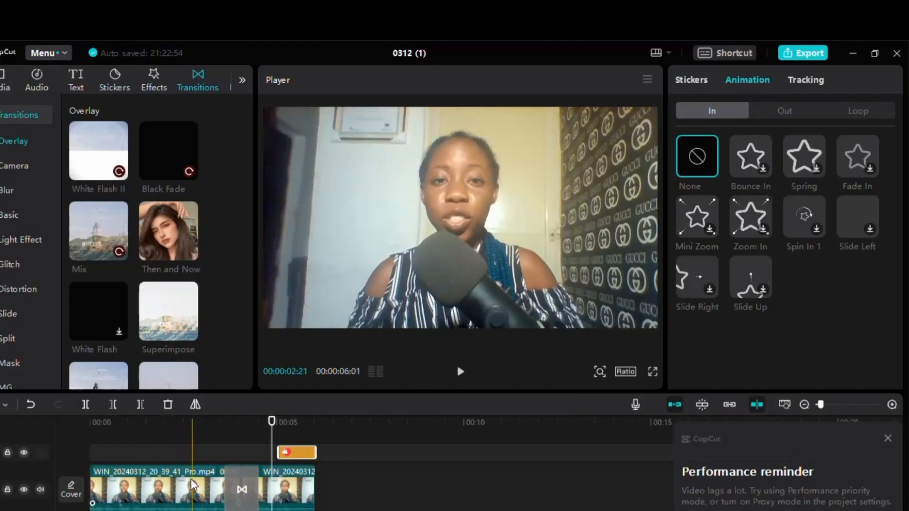
click(192, 485)
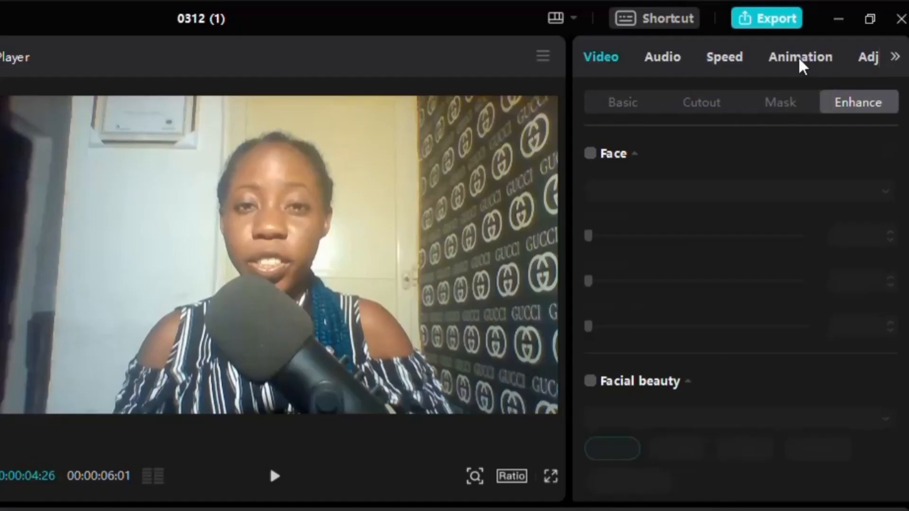
Preview the Rock, Rotating and Spin Up 1 In animations on the first talking-head clip.
click(804, 65)
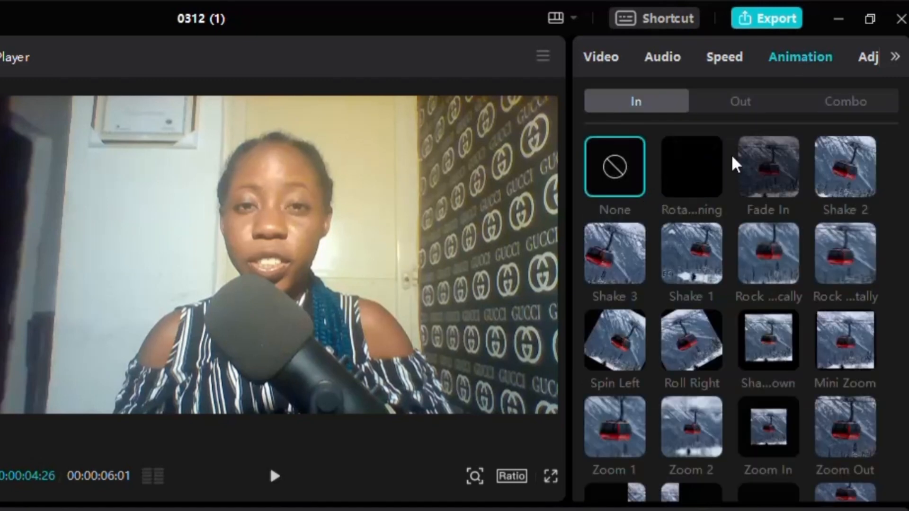
click(753, 105)
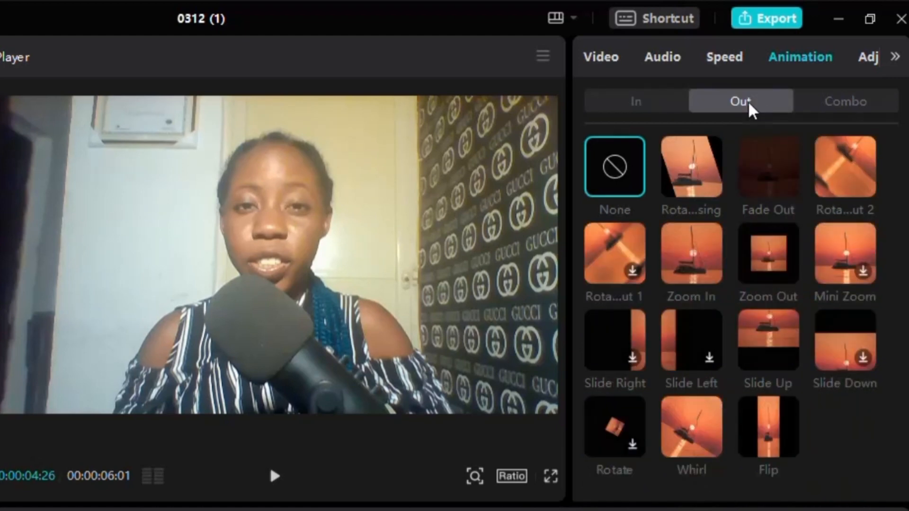
click(841, 105)
click(625, 101)
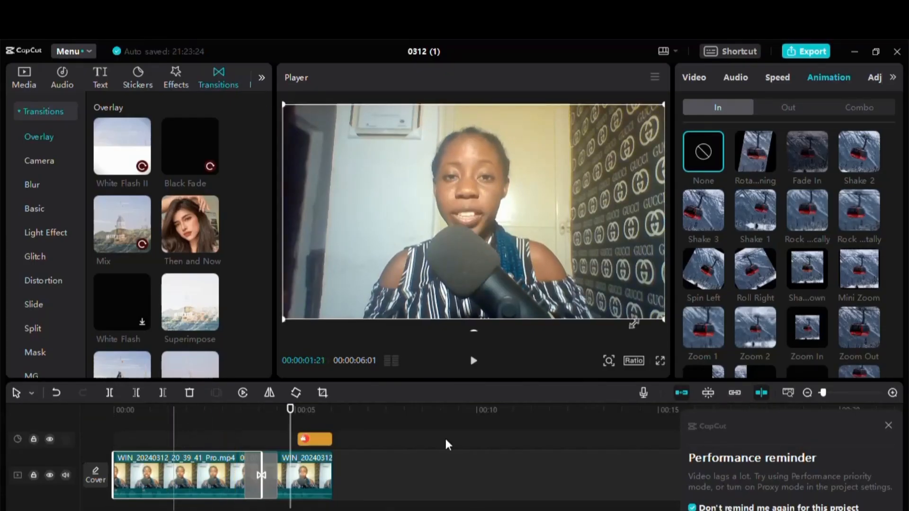
click(800, 204)
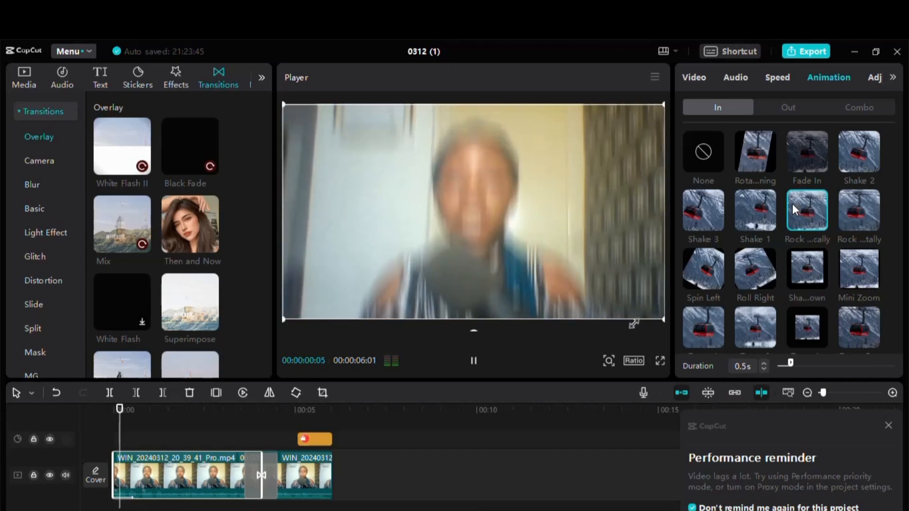
click(751, 153)
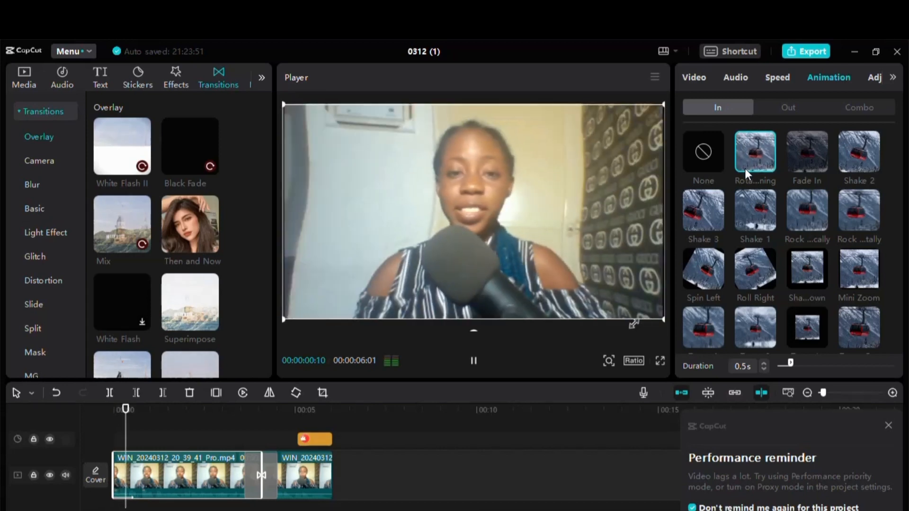
scroll(775, 194, down, 5)
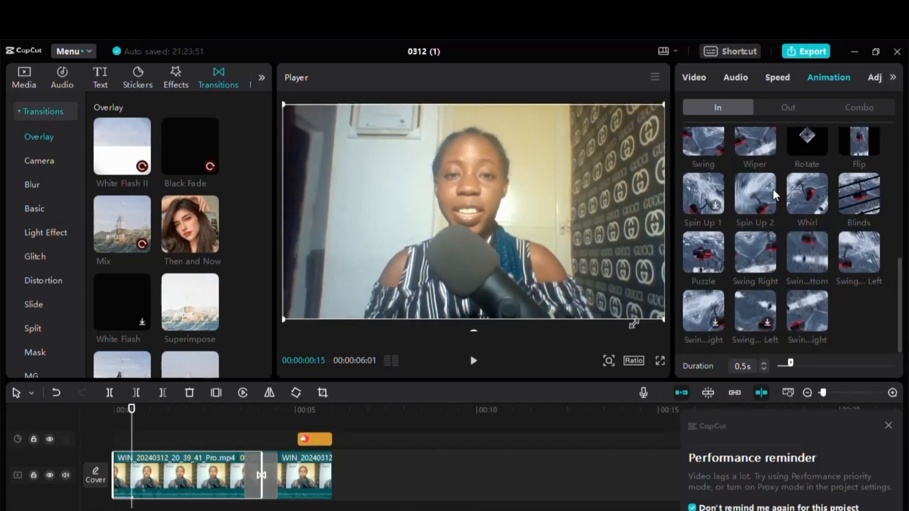
click(700, 194)
click(792, 110)
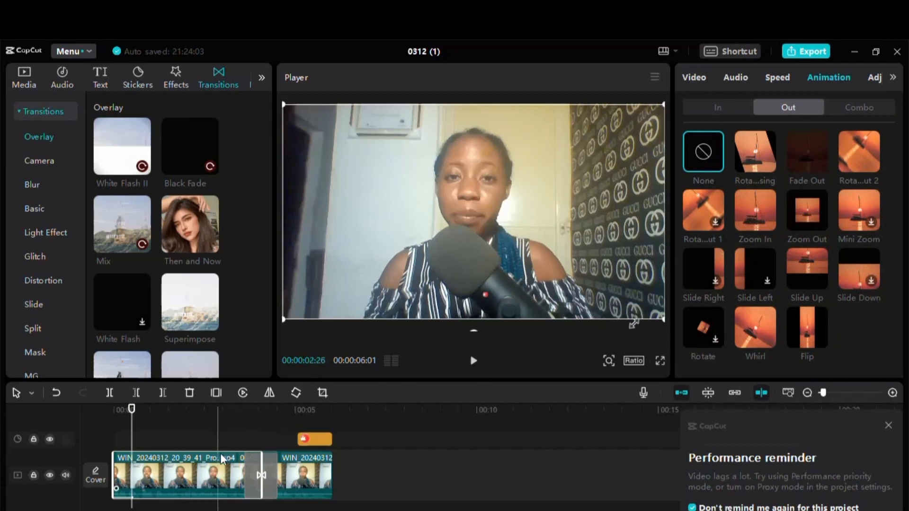
click(718, 107)
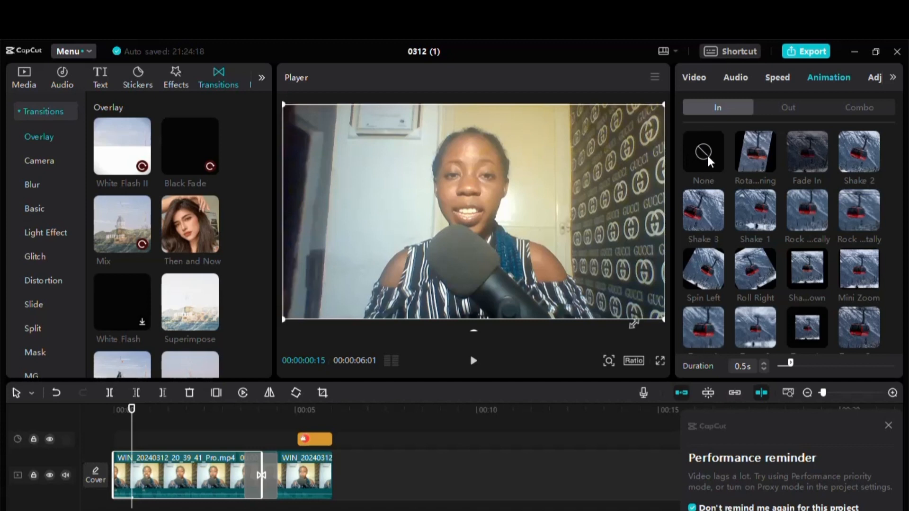
Clear the In animation, then try Fade Out and Zoom Out before applying a Flip Out animation.
click(709, 158)
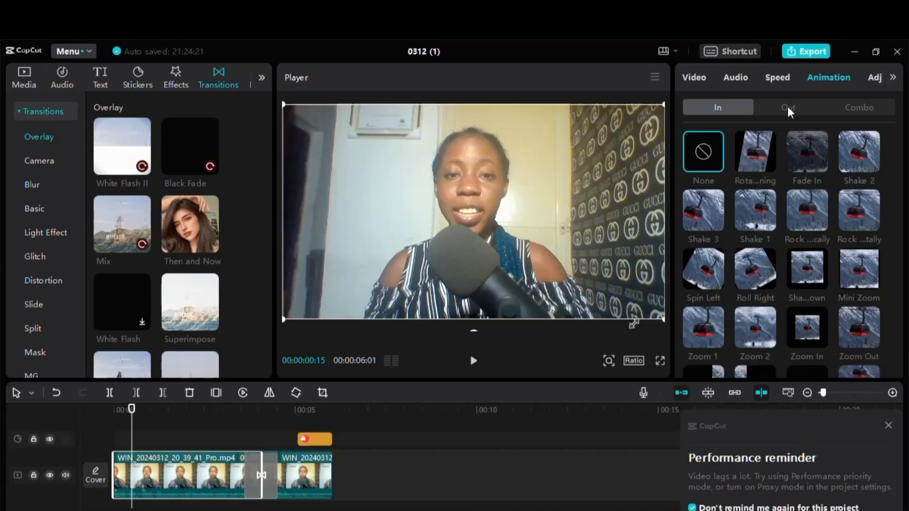
click(788, 108)
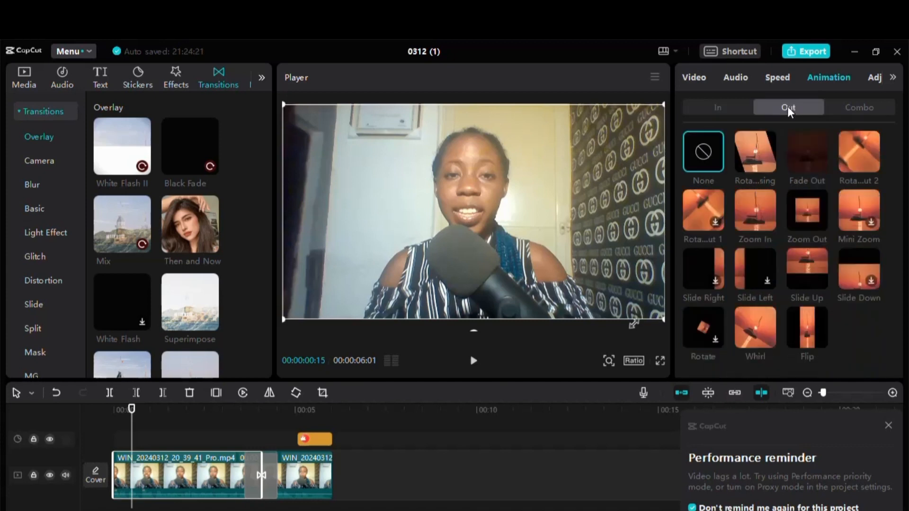
click(805, 158)
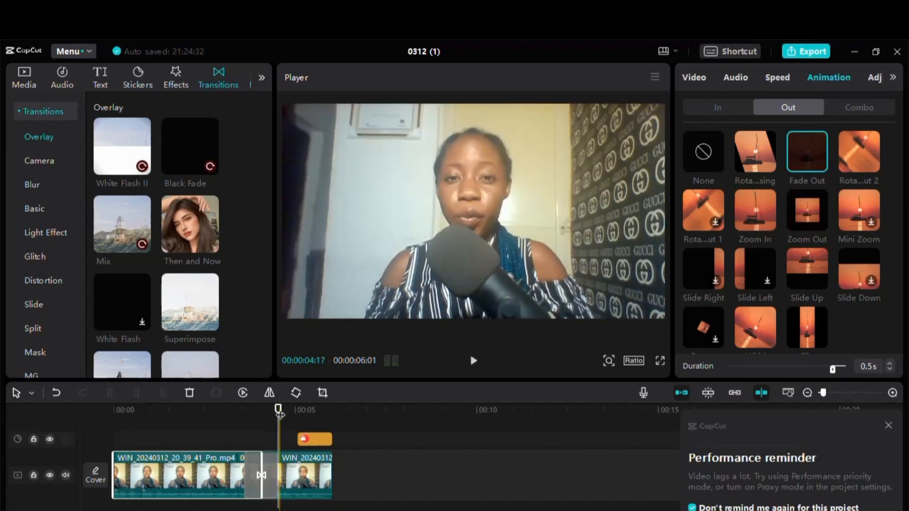
click(803, 212)
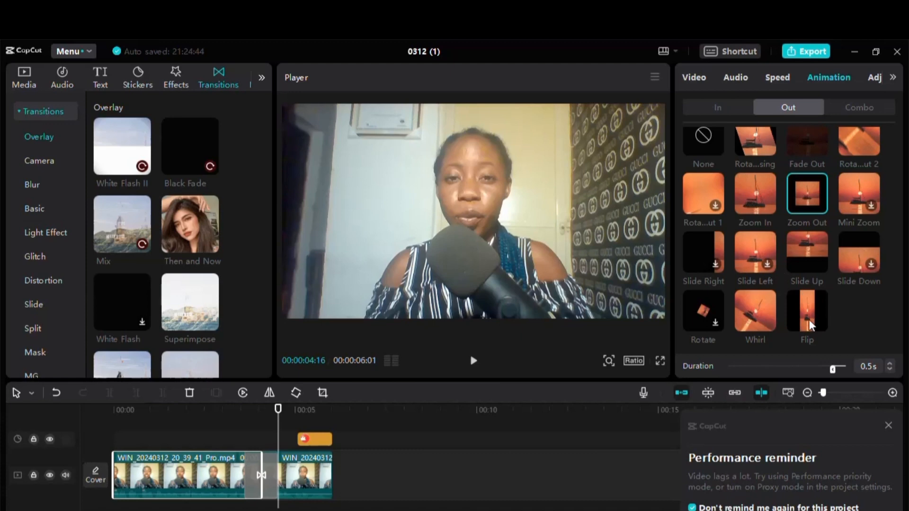
click(809, 319)
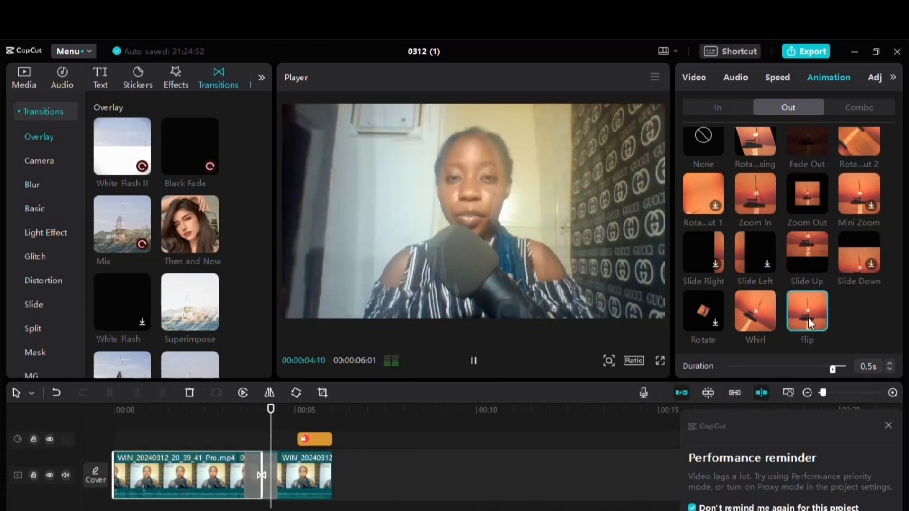
click(861, 107)
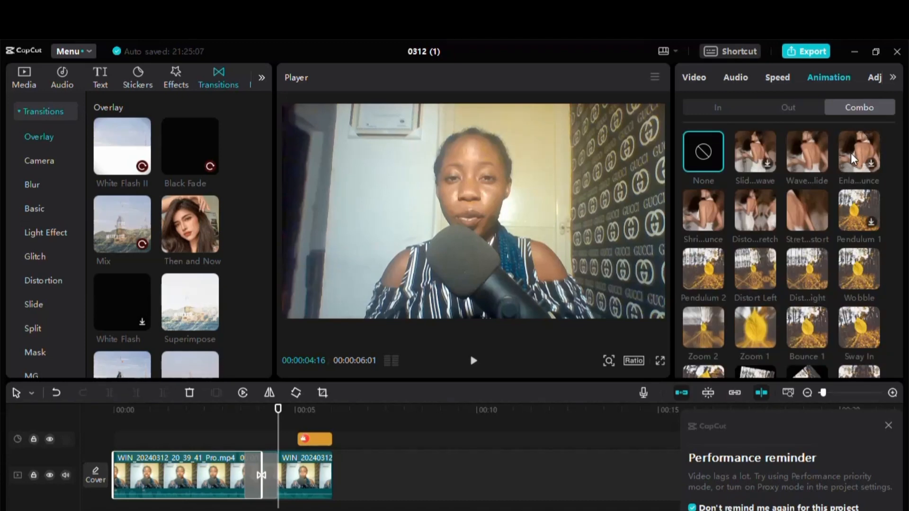
Apply the Pendulum 2 combo animation to the first clip after trying Enlarge Bounce.
click(852, 157)
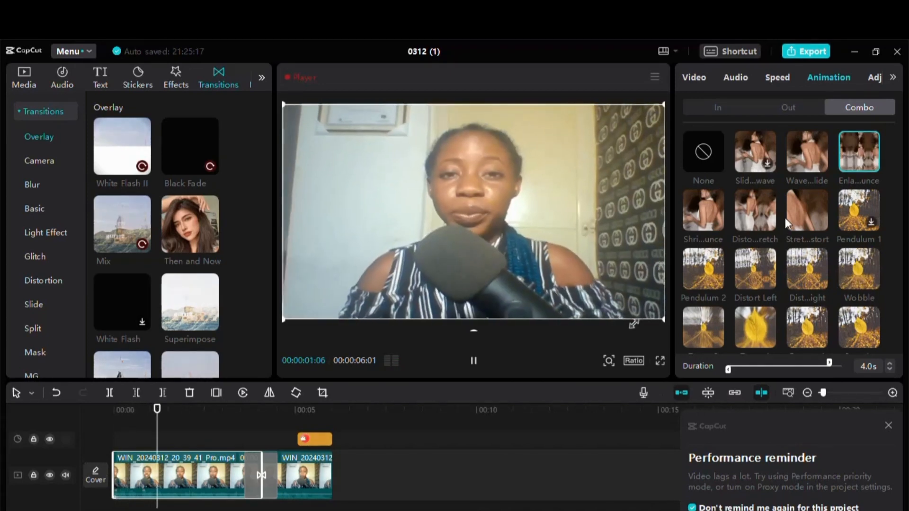
scroll(785, 218, down, 1)
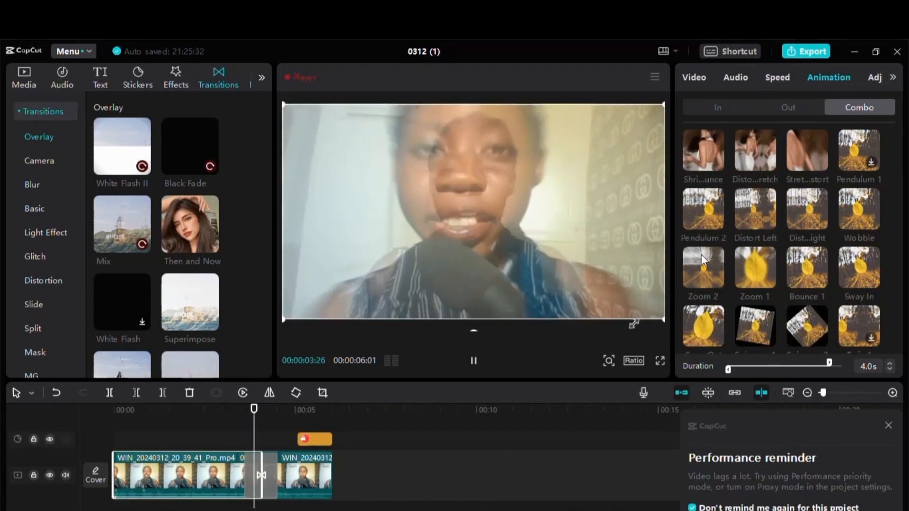
click(714, 212)
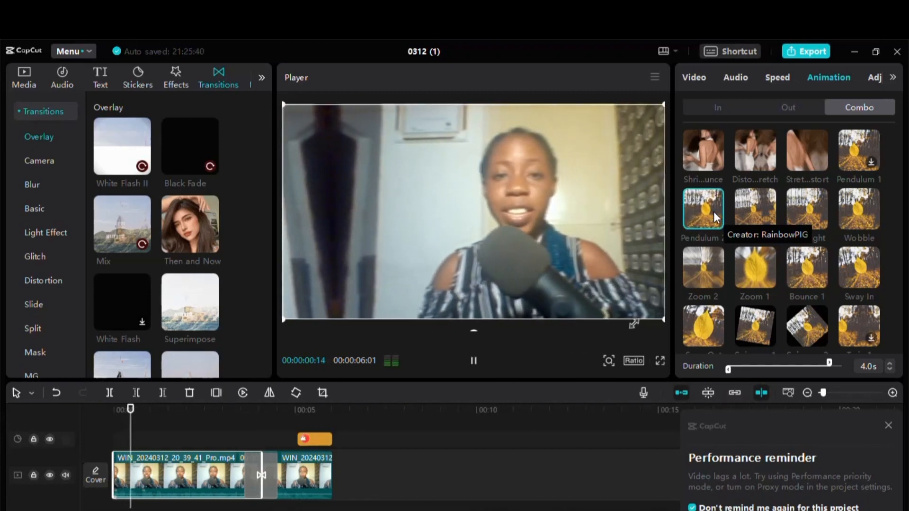
scroll(713, 212, up, 2)
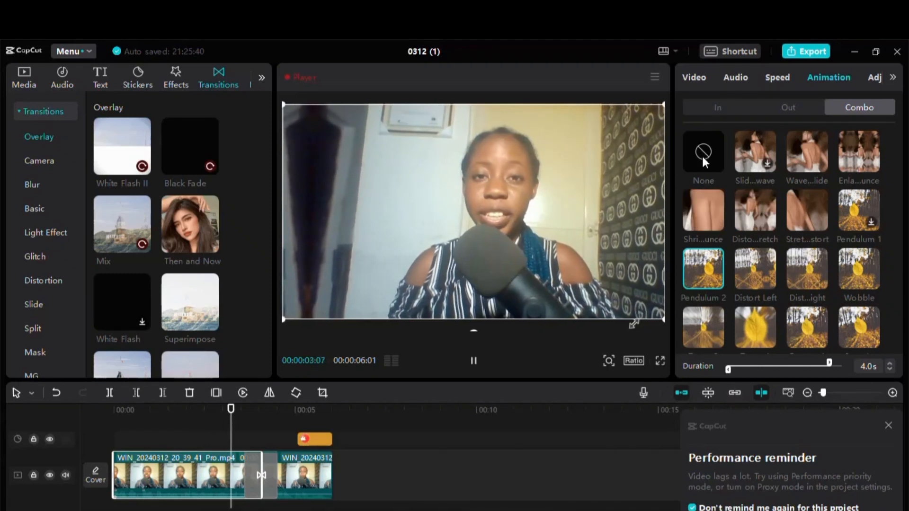
click(718, 83)
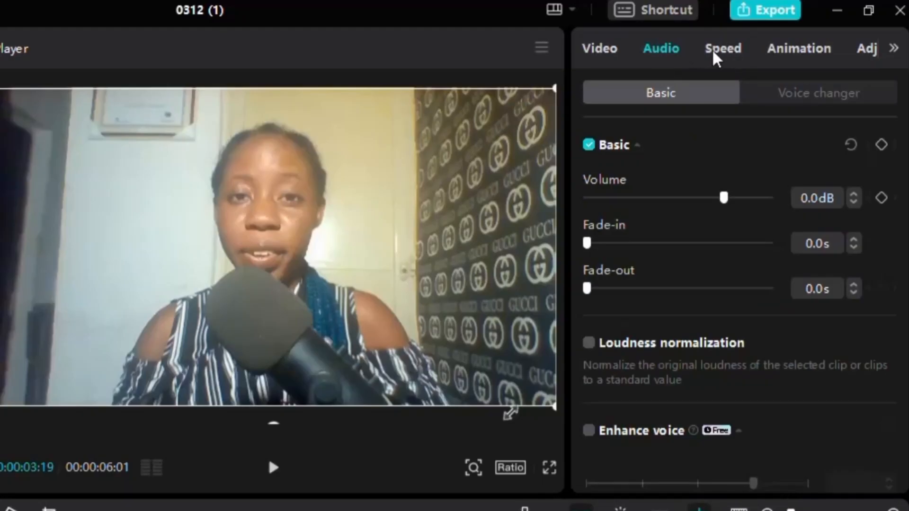
click(773, 80)
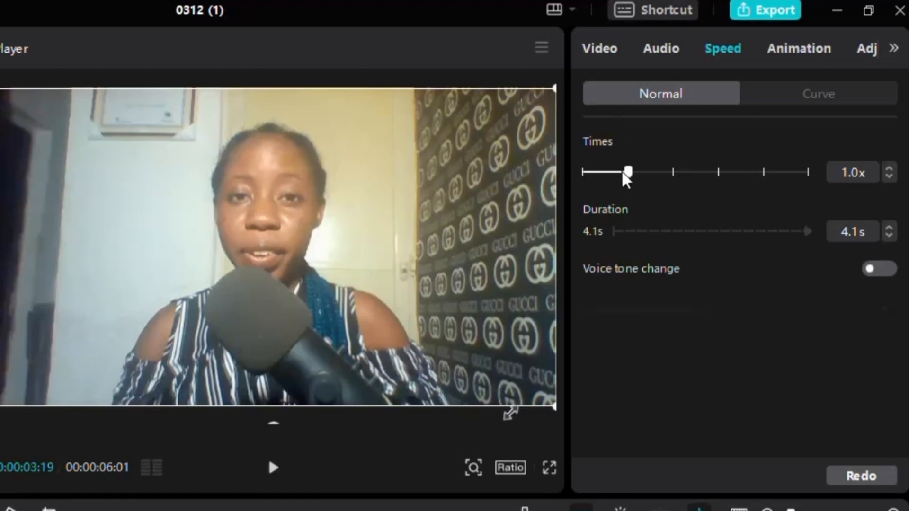
Try speeds of 1.1x, 1.2x, 0.9x and 0.1x on the first clip, then restore 1.0x.
click(890, 169)
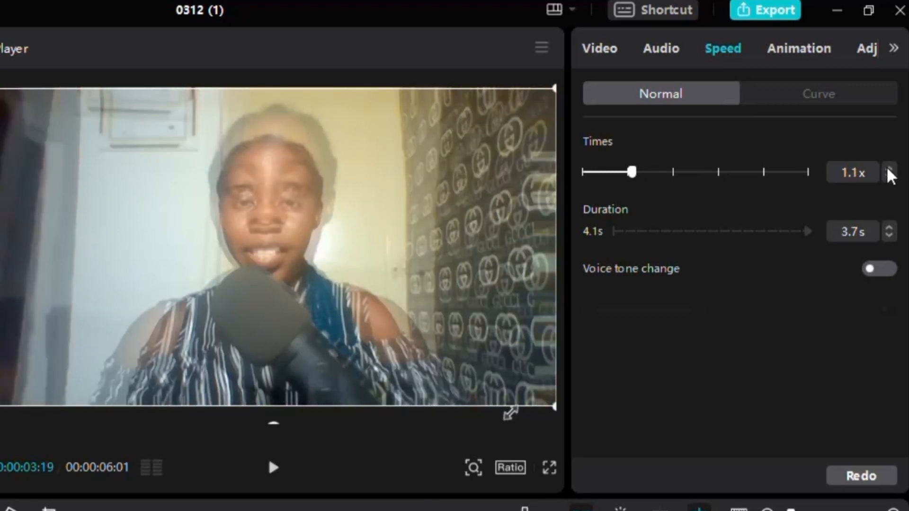
click(890, 169)
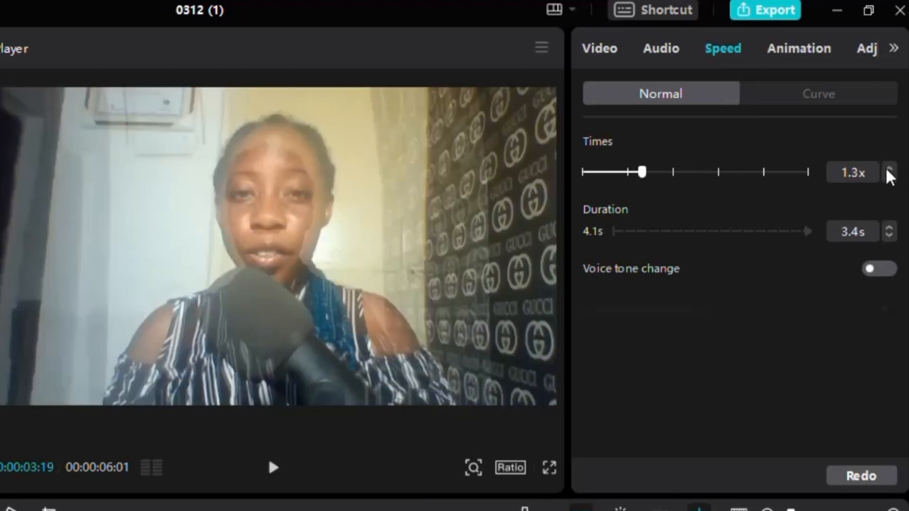
drag(637, 172, 802, 187)
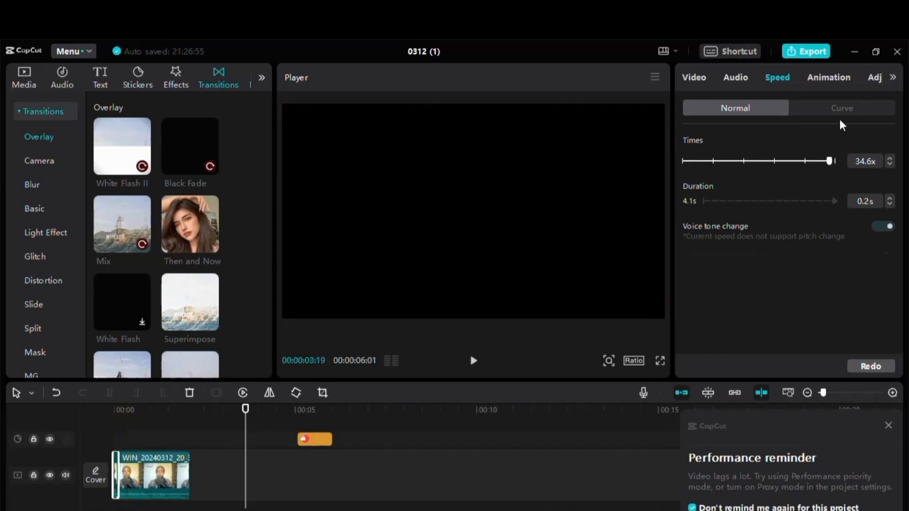
drag(829, 162, 714, 162)
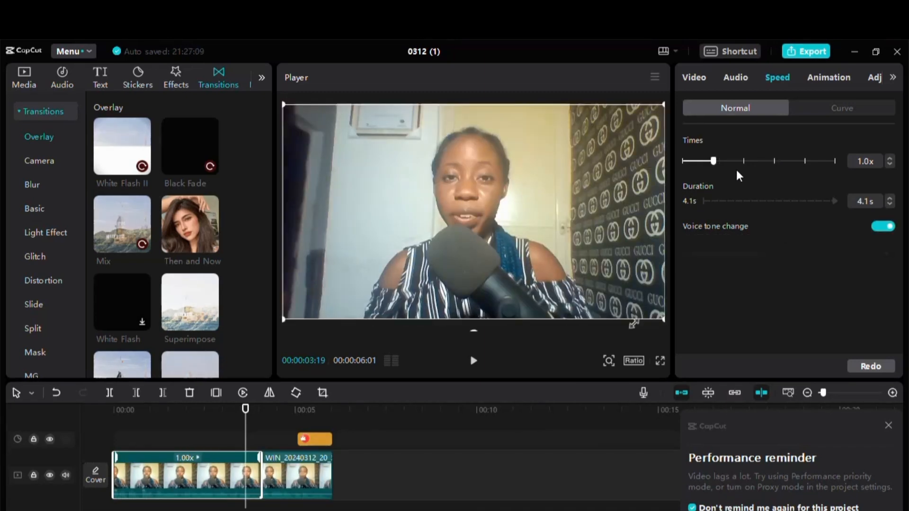
click(889, 165)
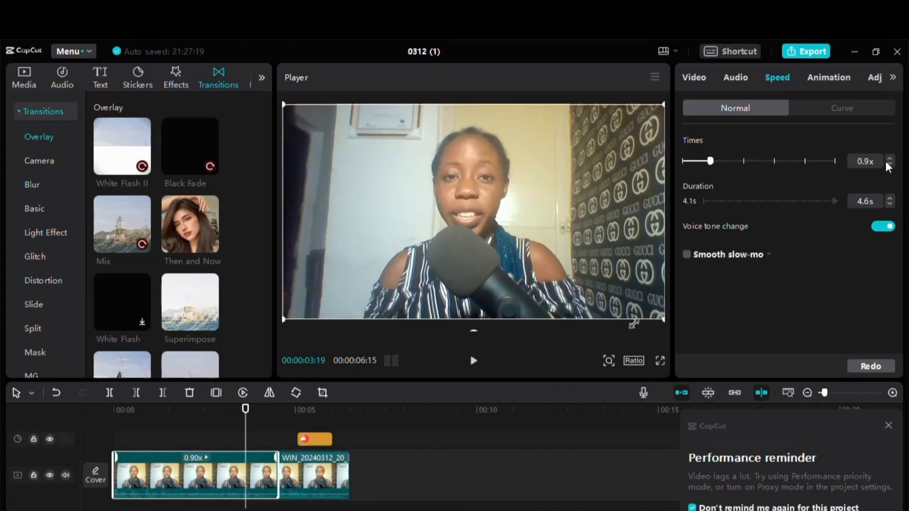
drag(710, 161, 683, 162)
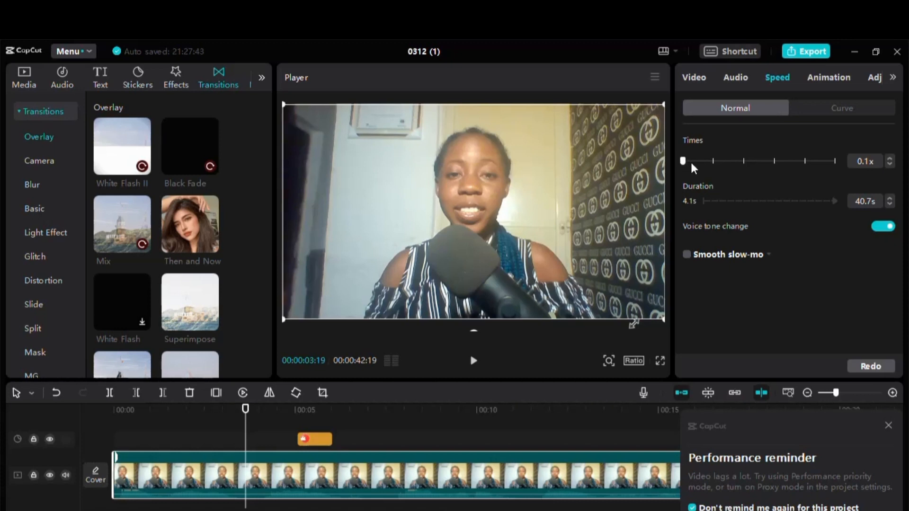
click(713, 161)
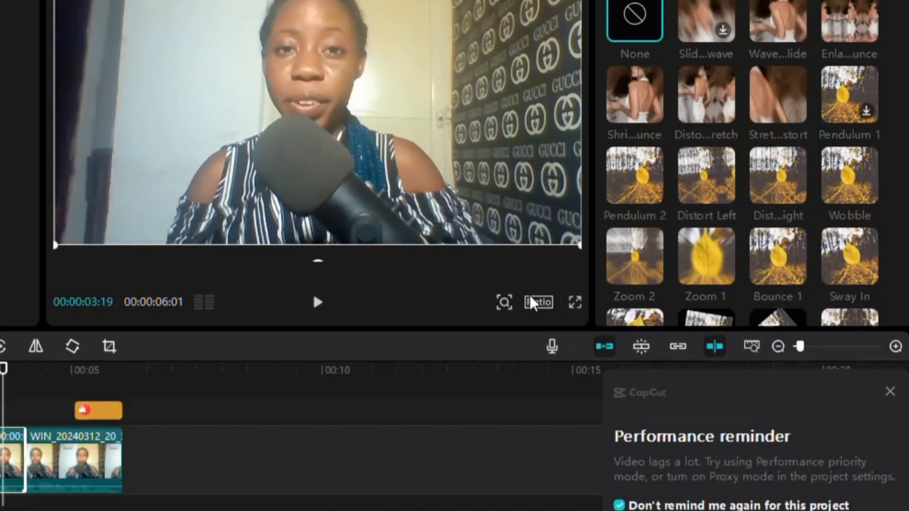
Switch the project's aspect ratio from 3:4 to Original.
click(539, 303)
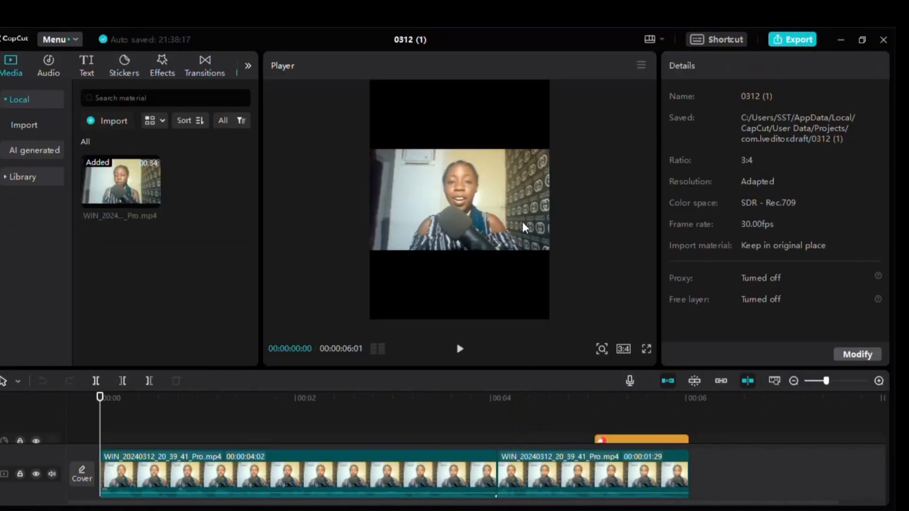
click(623, 349)
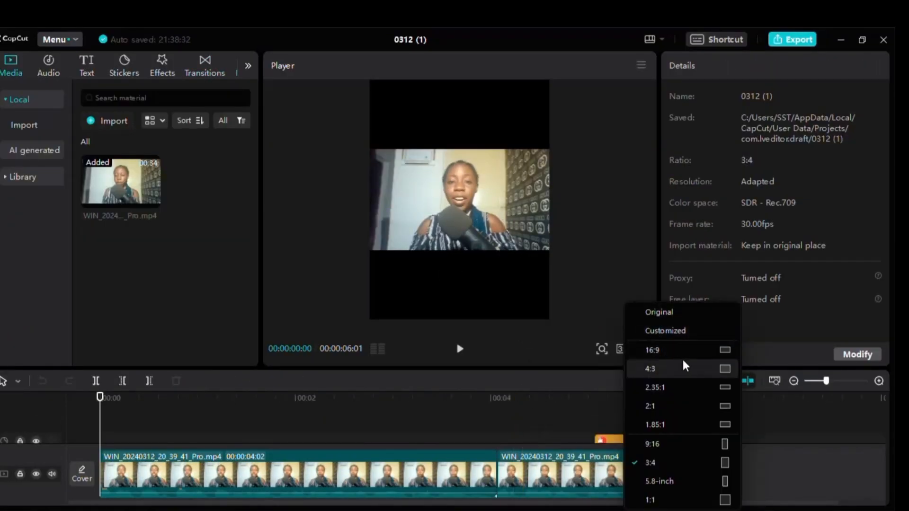
click(658, 314)
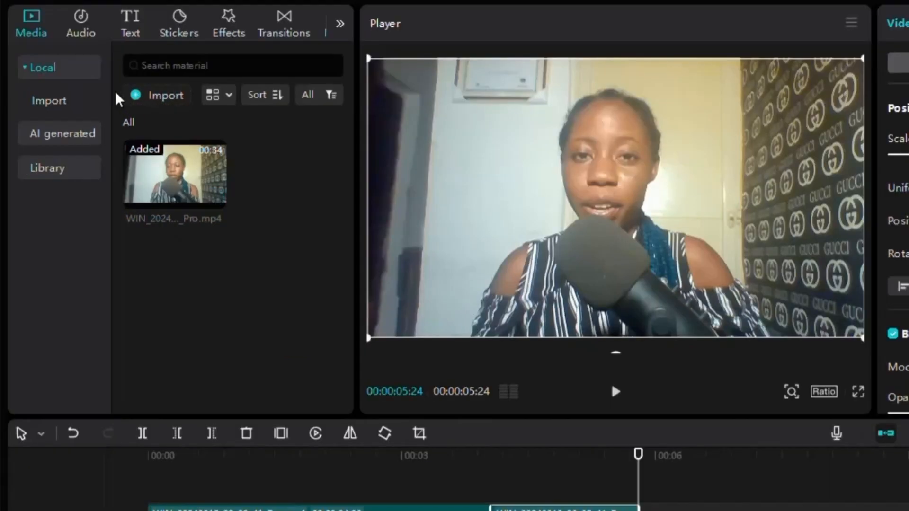
Import the media and put 1260953922.mp4 on a track above the talking-head footage.
click(158, 95)
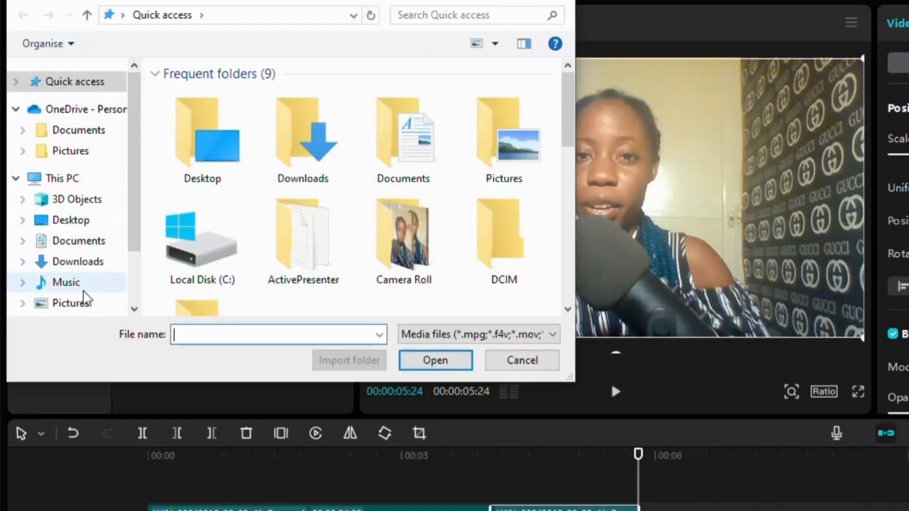
key(Escape)
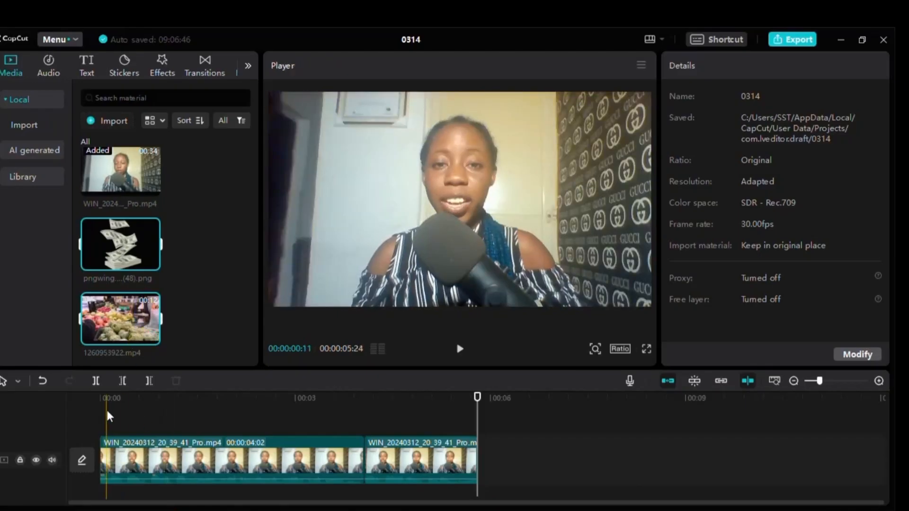
drag(152, 351, 222, 425)
drag(159, 382, 151, 423)
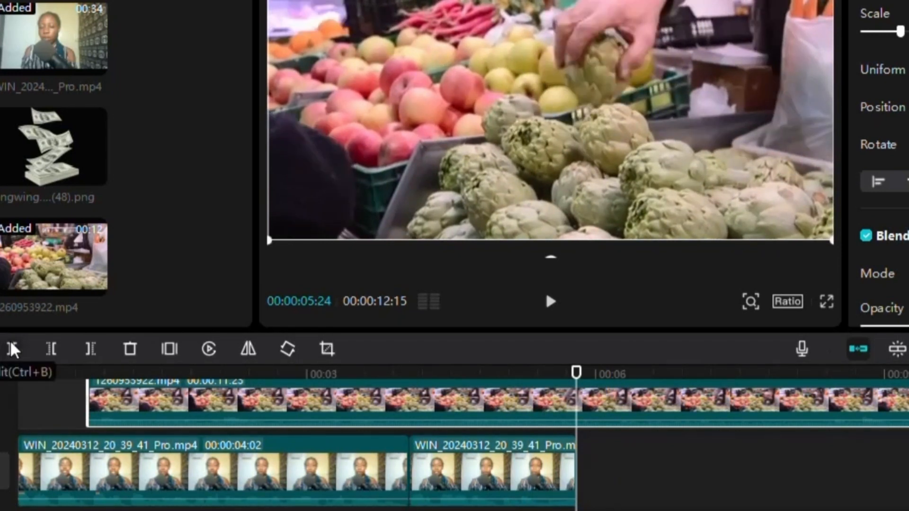
Split the market clip at the playhead and delete the part after it.
click(13, 350)
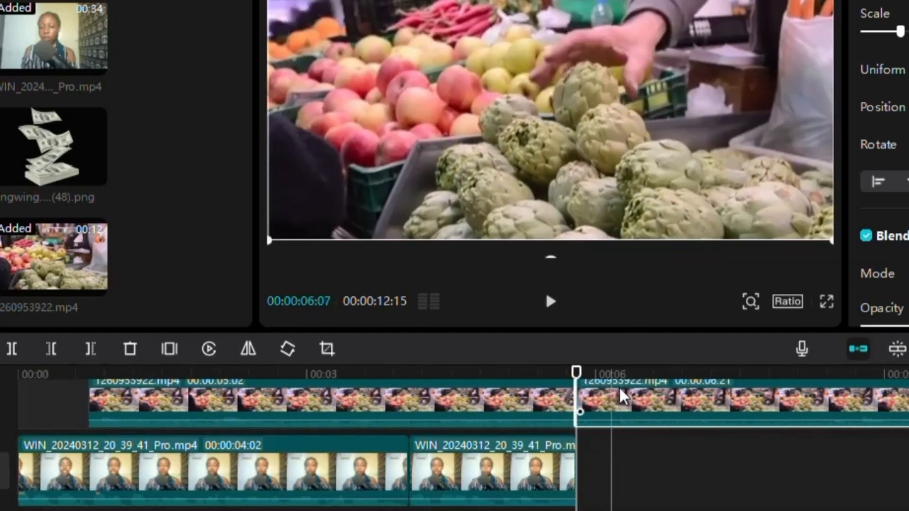
click(131, 349)
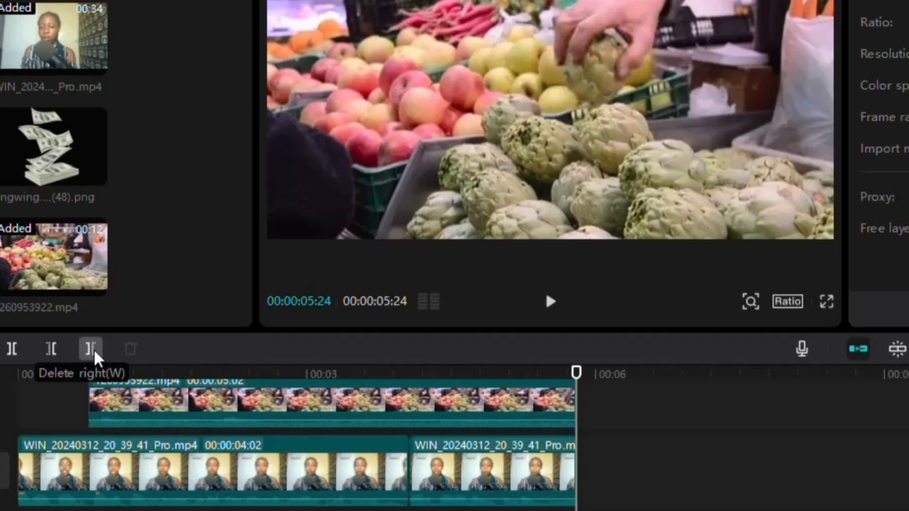
key(ctrl+z)
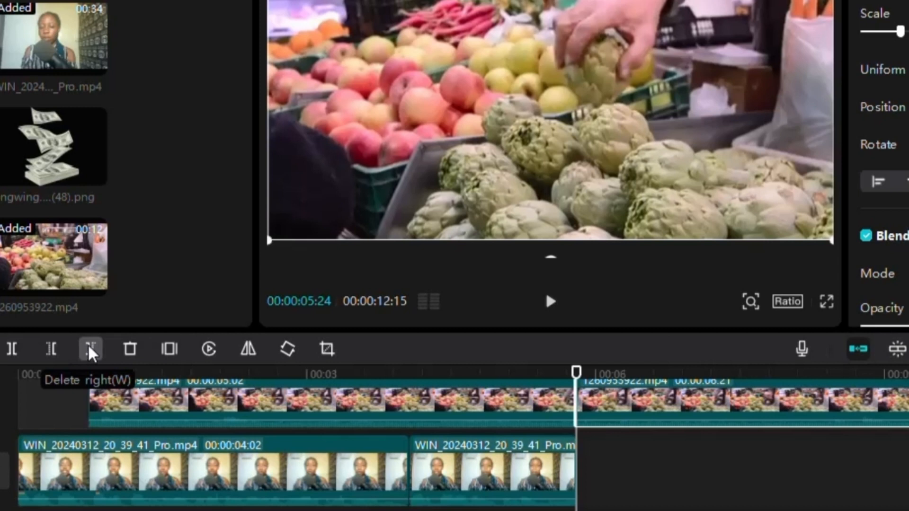
click(90, 351)
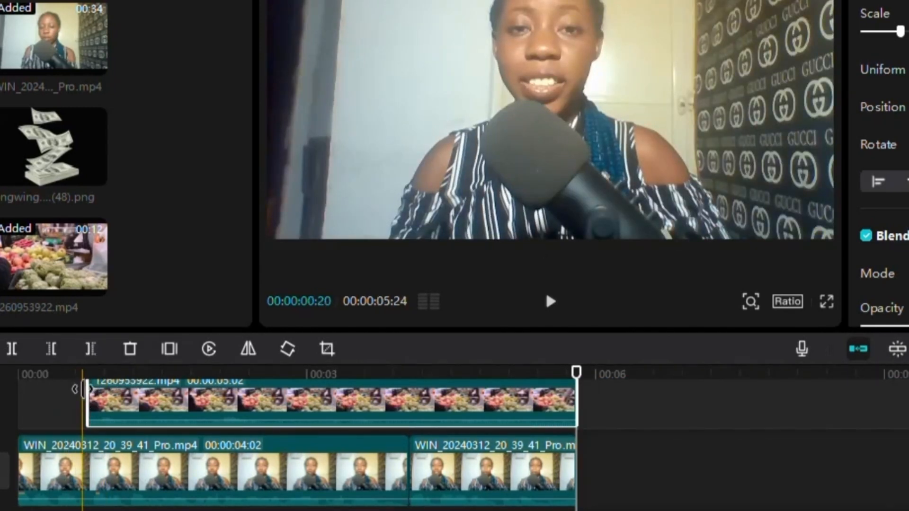
click(86, 389)
key(space)
key(space)
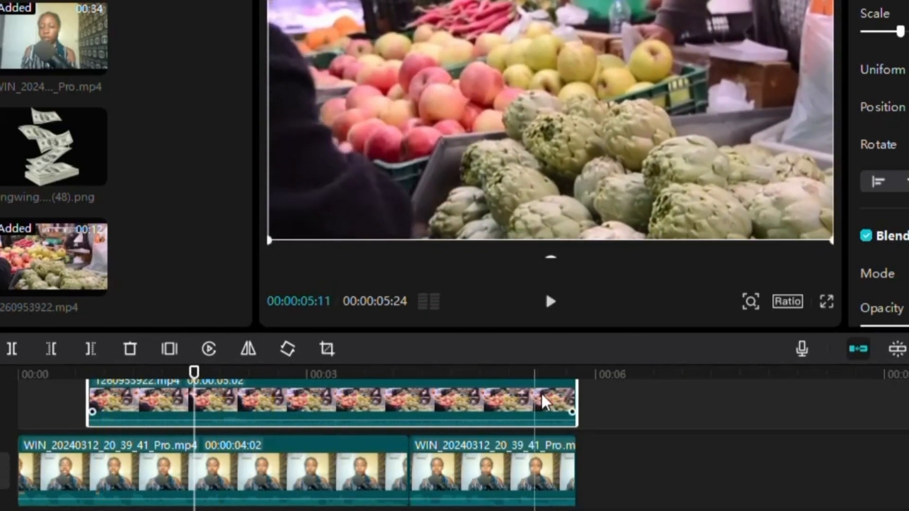
Drag the market clip's end back to a short opening stretch and play it back.
drag(575, 412, 192, 427)
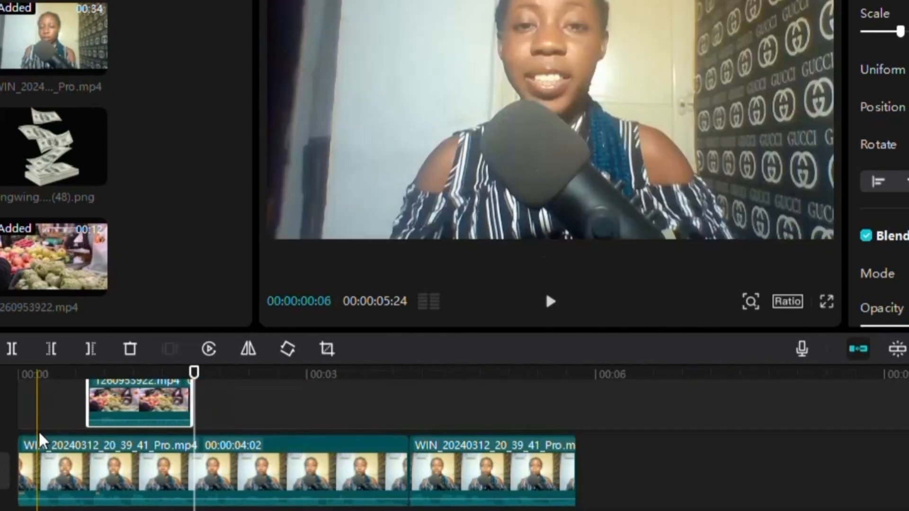
click(39, 430)
key(space)
key(space)
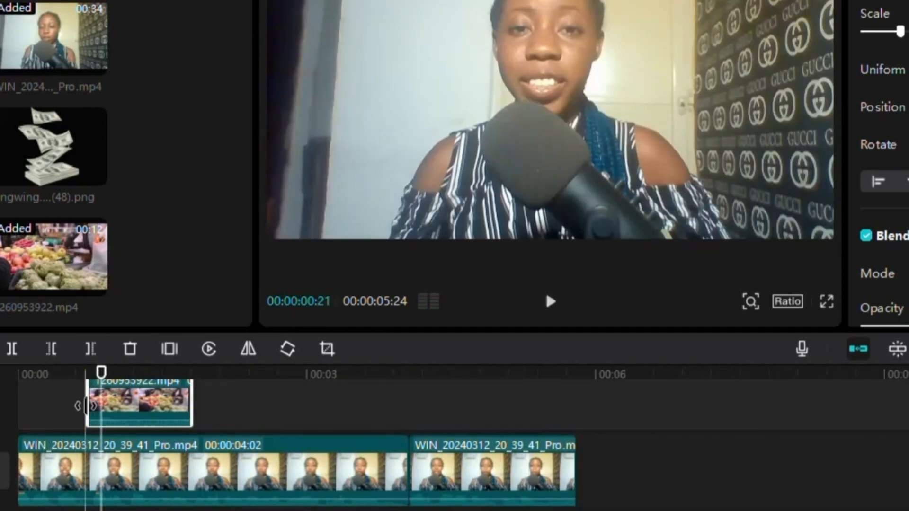
click(19, 389)
key(space)
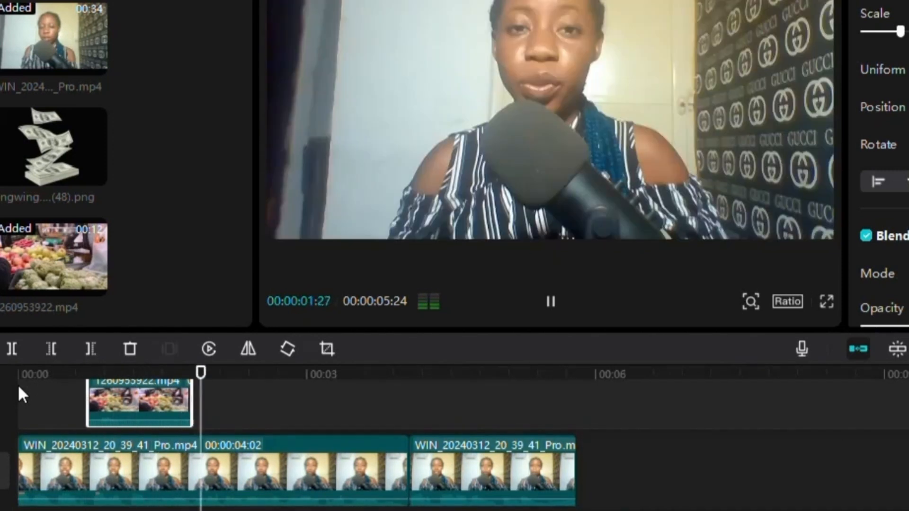
key(space)
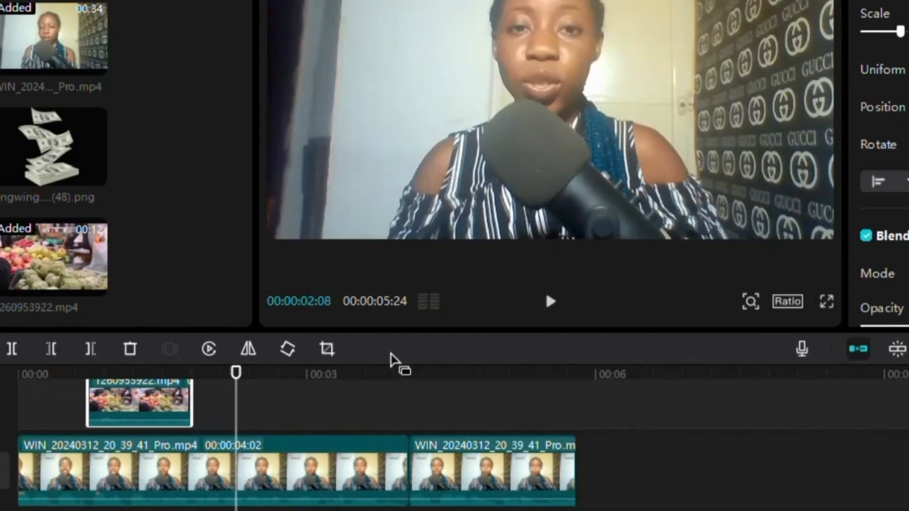
click(413, 474)
drag(418, 475, 479, 499)
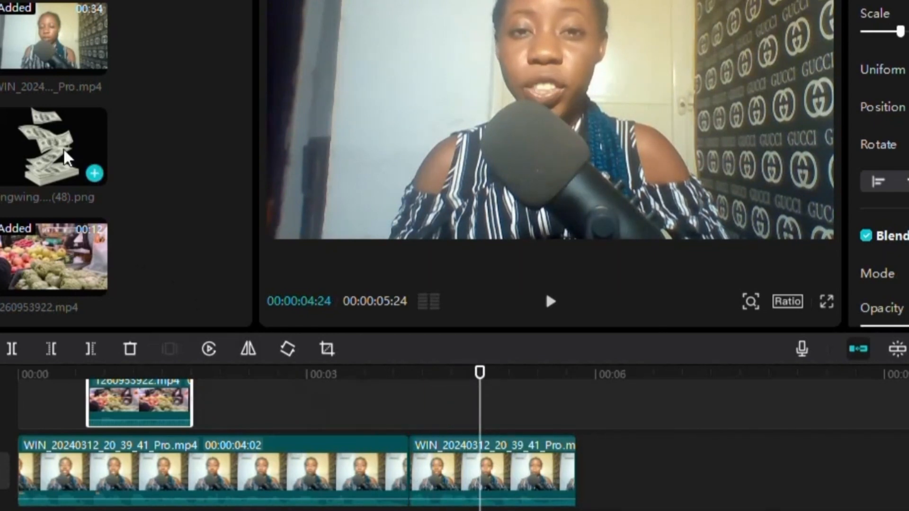
Add the pngwing money image at 41% scale in the lower-left, trimmed to end with the footage.
drag(62, 147, 486, 403)
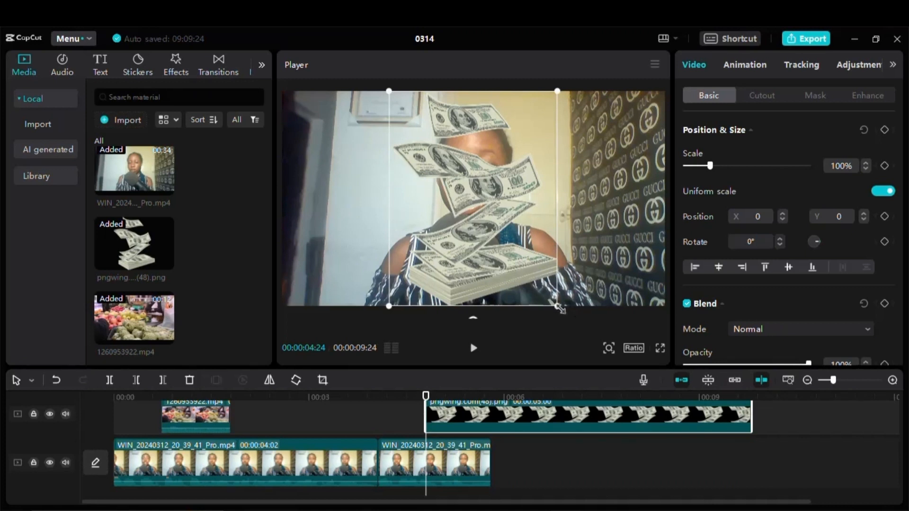
drag(557, 307, 508, 243)
drag(475, 209, 308, 292)
drag(750, 417, 484, 421)
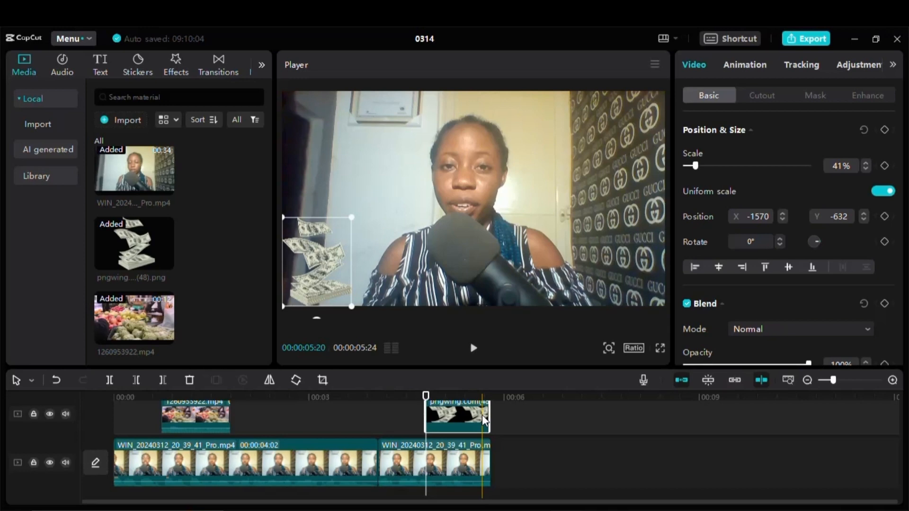
Play back the overlays, reviewing the market clip from around two seconds.
key(space)
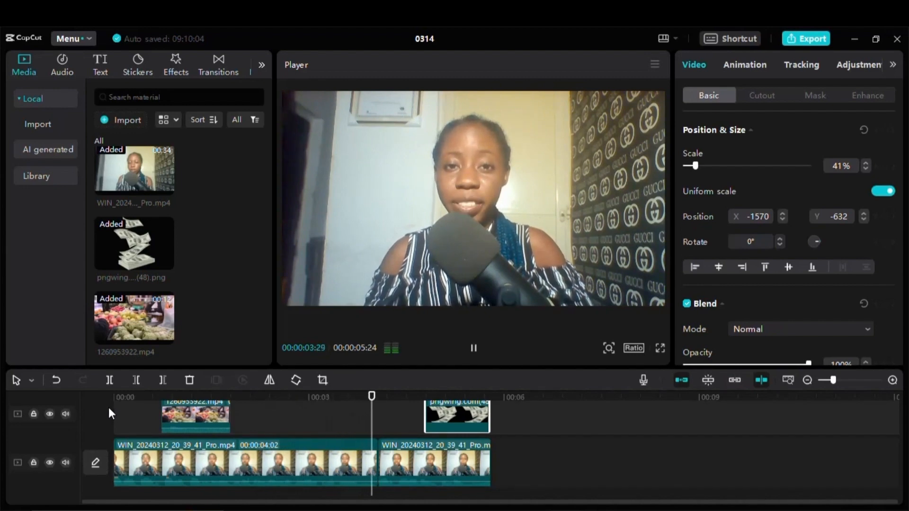
key(space)
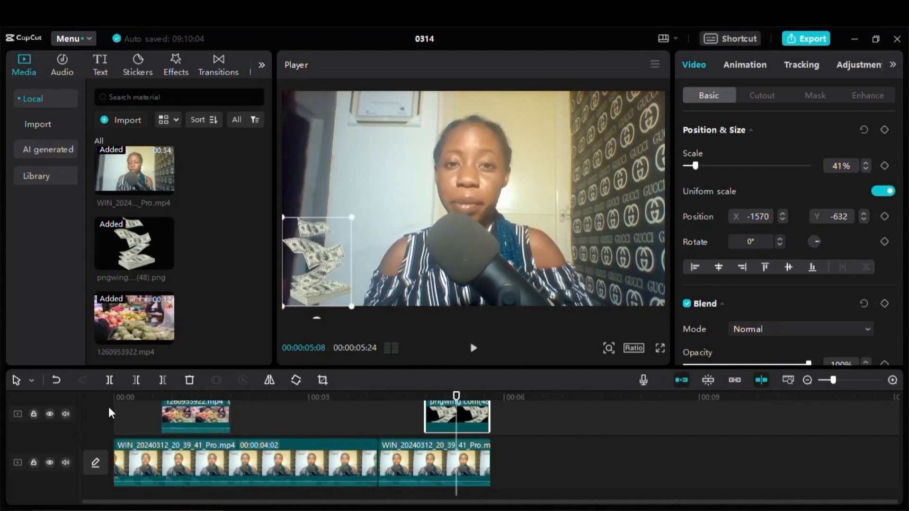
click(161, 413)
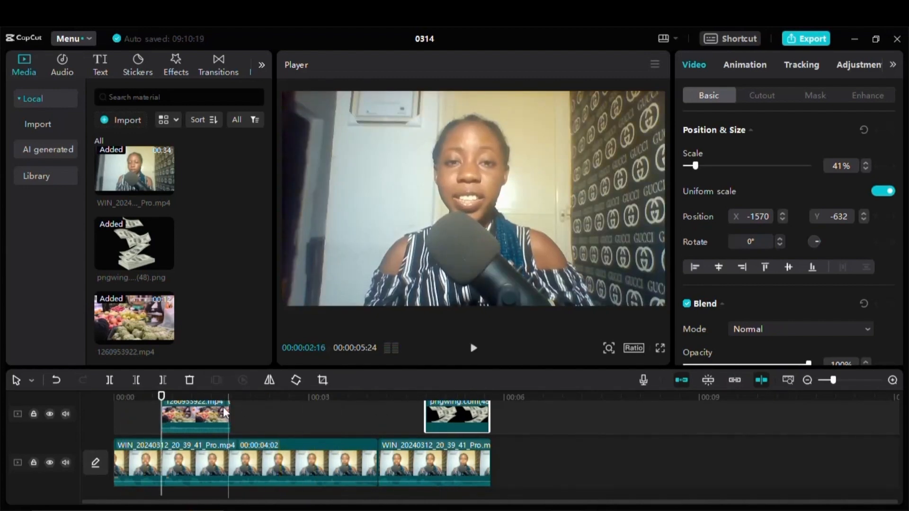
click(197, 417)
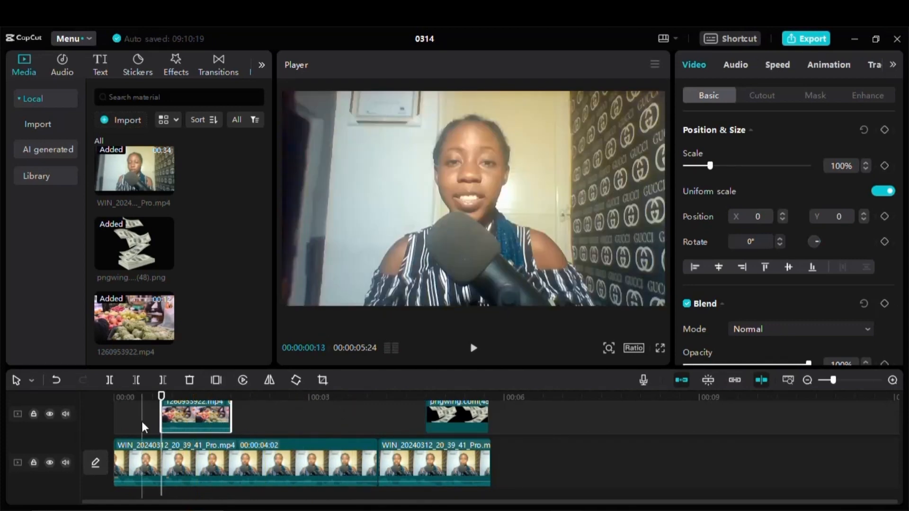
key(space)
key(space)
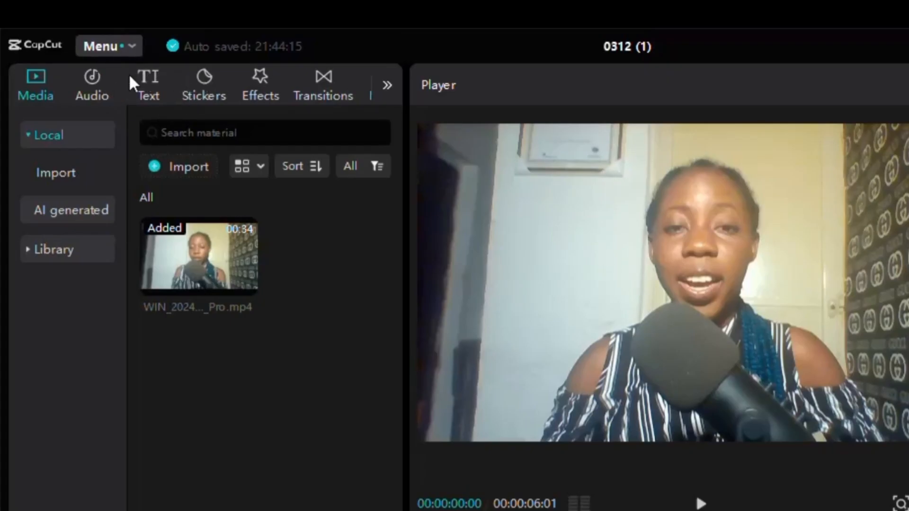
Add a Default text clip on its own track, snapped to start at 00:00.
click(142, 80)
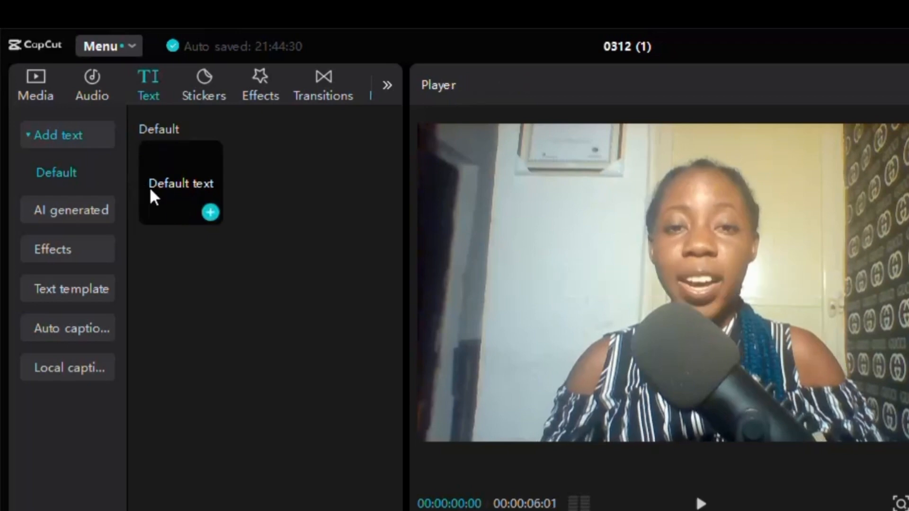
drag(183, 183, 218, 510)
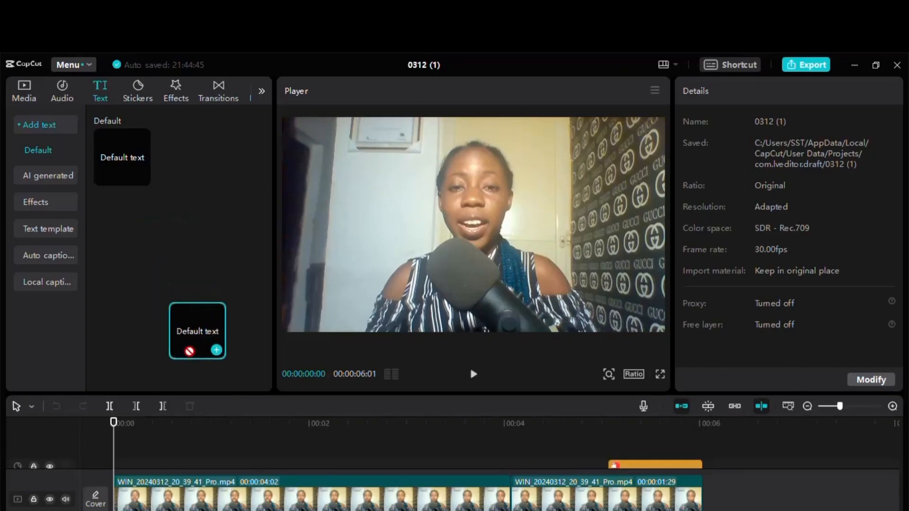
drag(146, 429, 117, 458)
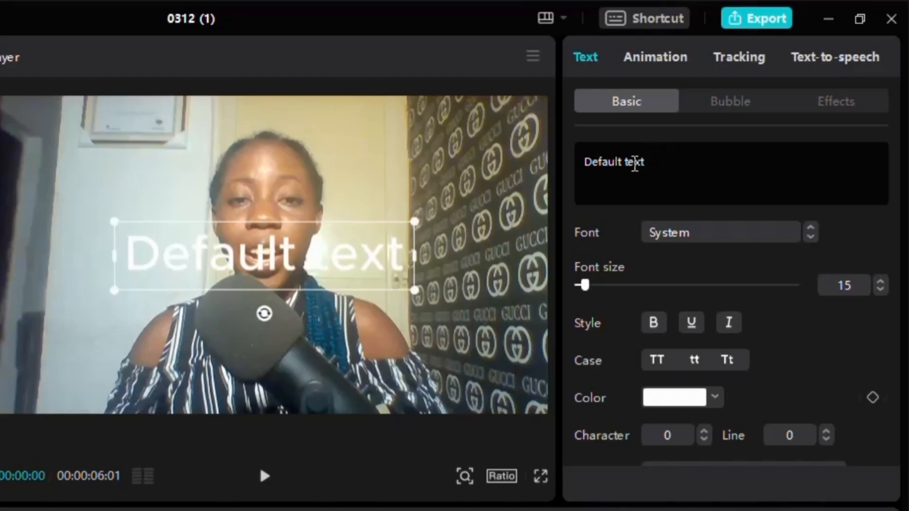
Replace the placeholder with the presenter's name and set the title font to ZY Elegant.
key(BackSpace)
key(BackSpace)
key(BackSpace)
key(BackSpace)
key(BackSpace)
key(BackSpace)
key(BackSpace)
key(BackSpace)
key(BackSpace)
key(BackSpace)
key(BackSpace)
key(BackSpace)
text(ESTHE)
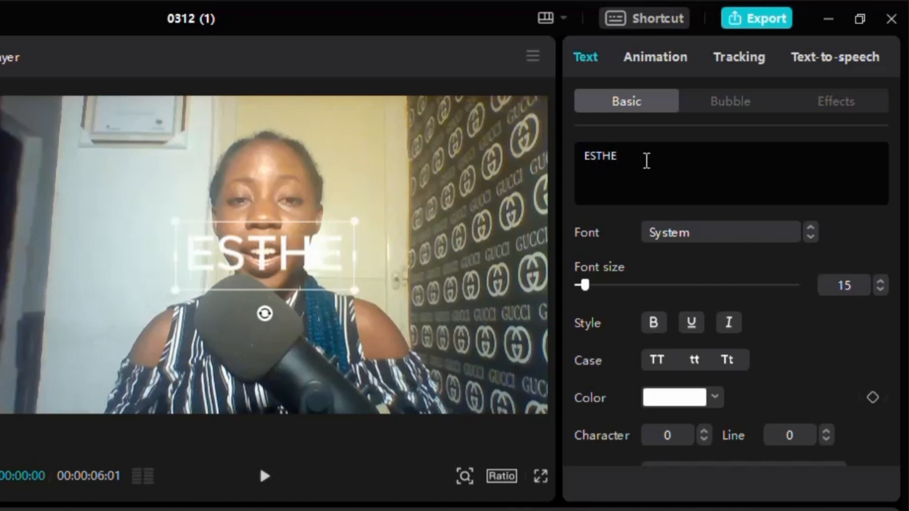
text(R GO)
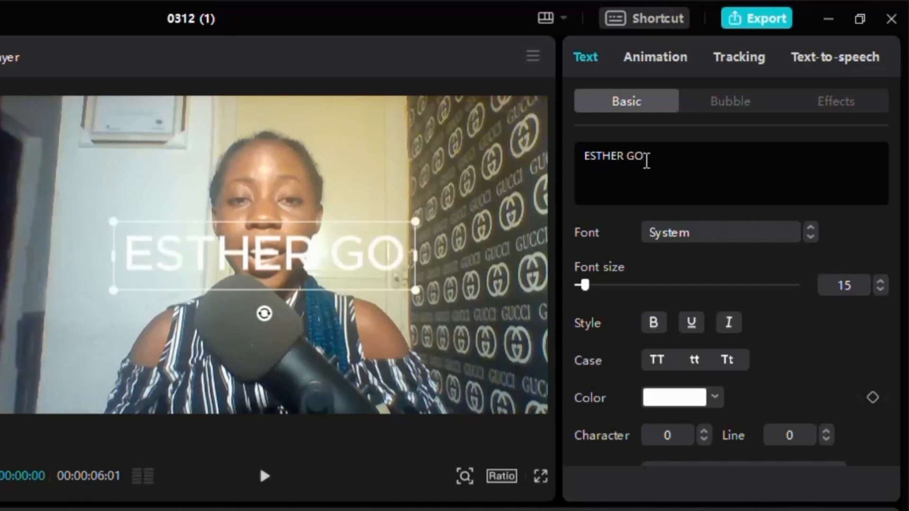
text(DGIVE)
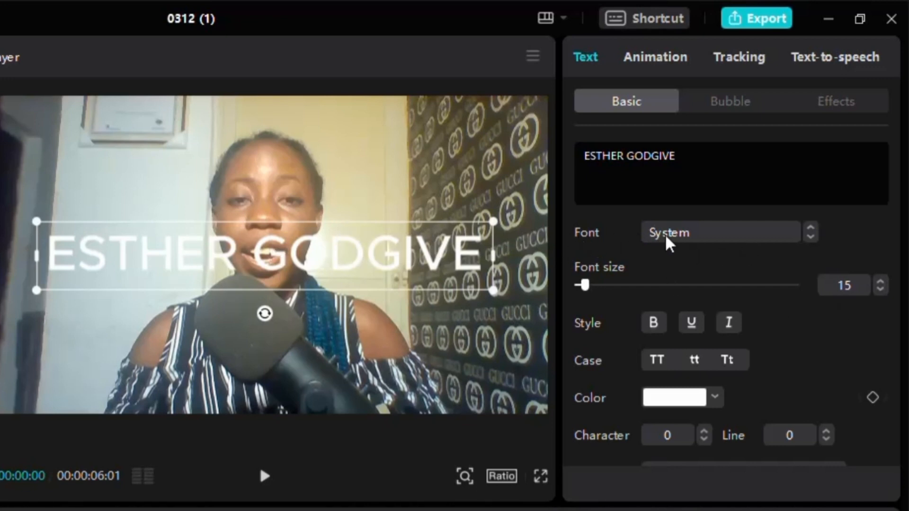
click(704, 237)
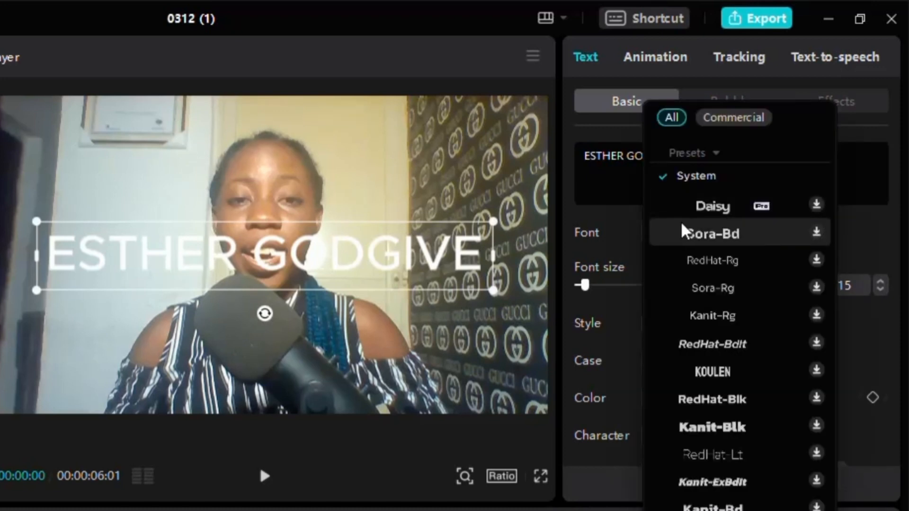
scroll(716, 416, down, 3)
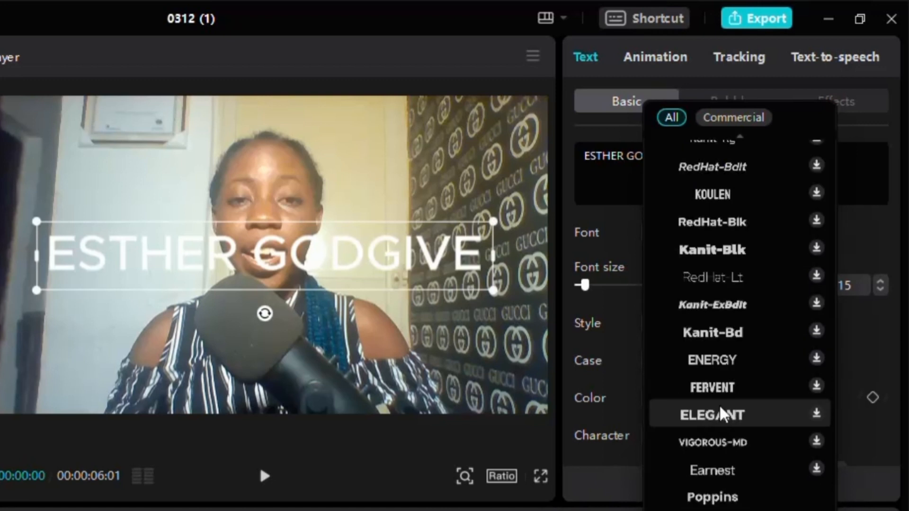
click(714, 421)
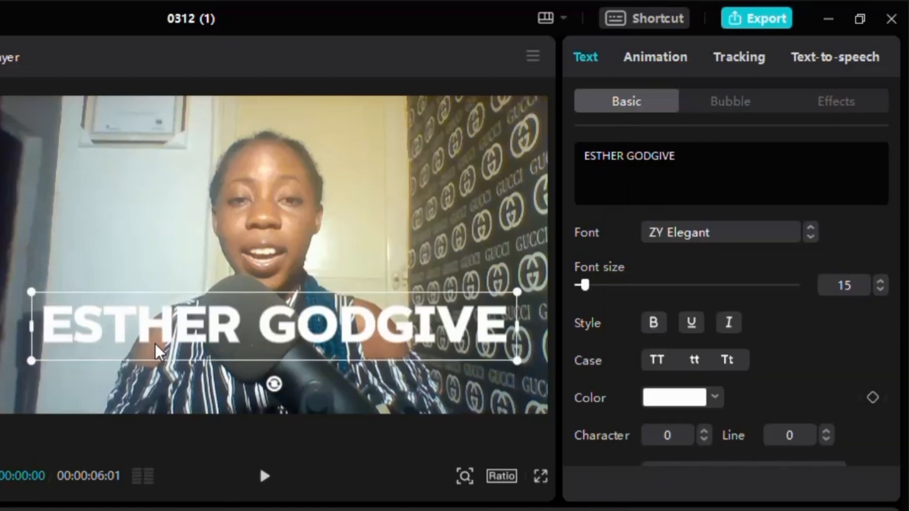
scroll(690, 365, down, 3)
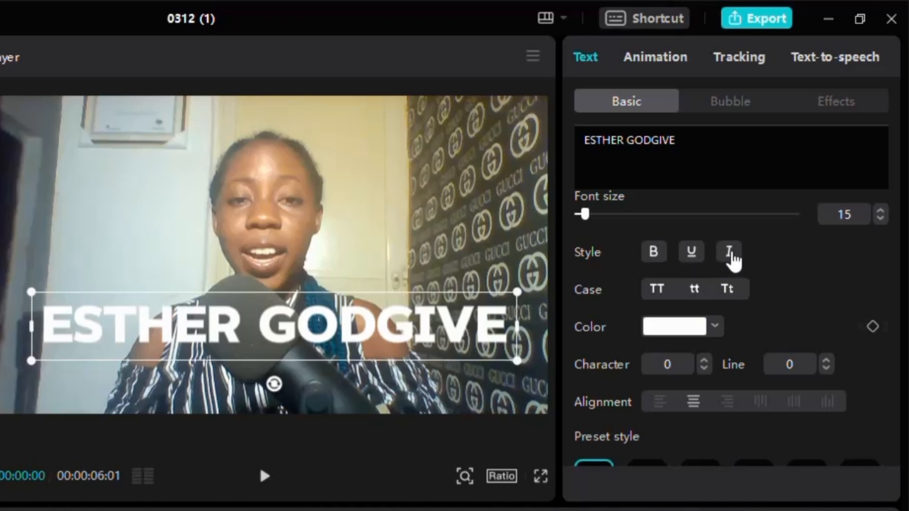
Make the title italic, underlined and bold, and switch its case to title case (Tt).
click(730, 254)
click(729, 255)
click(730, 255)
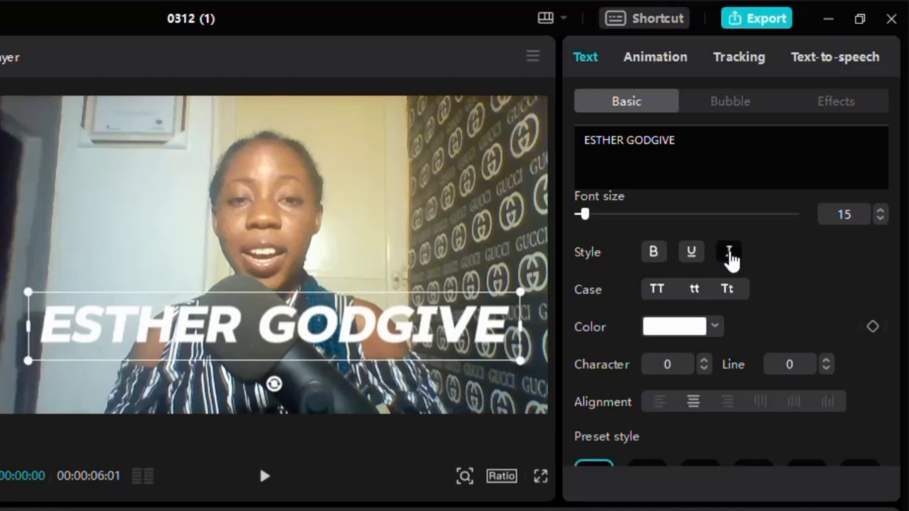
click(694, 260)
click(654, 258)
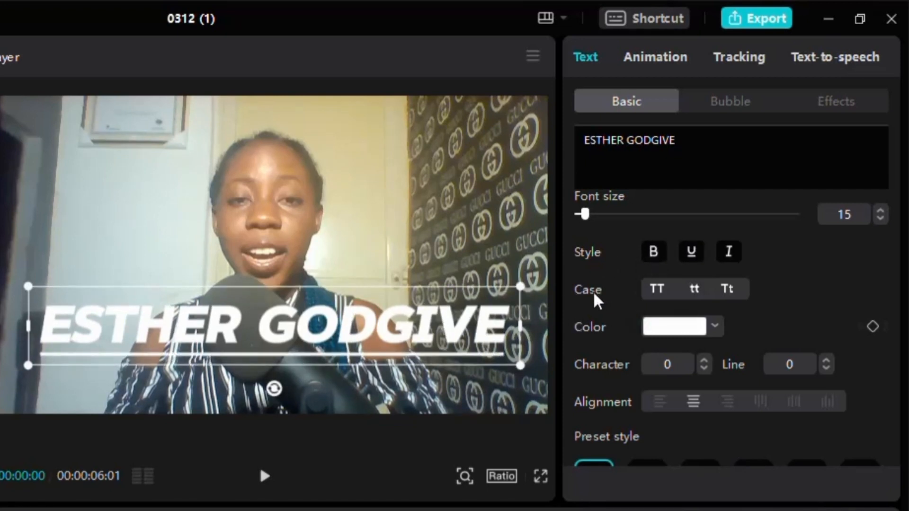
click(695, 291)
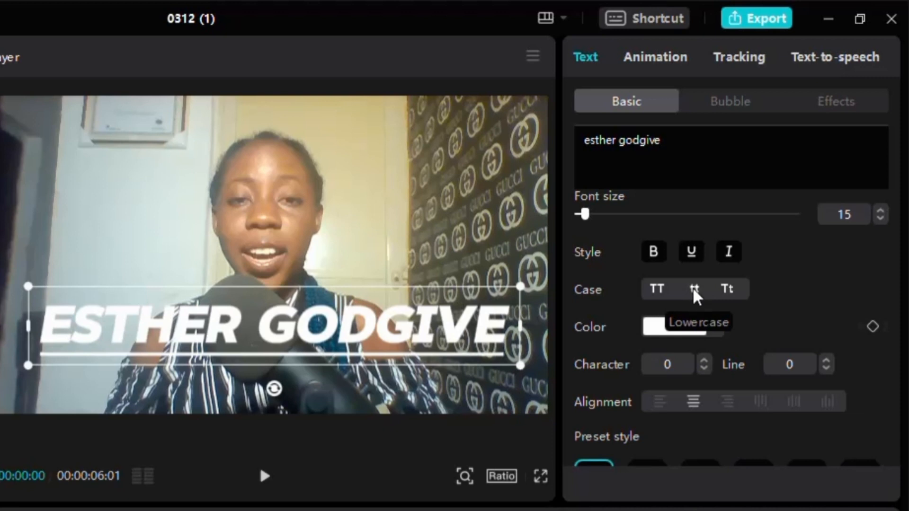
click(729, 291)
scroll(604, 254, down, 2)
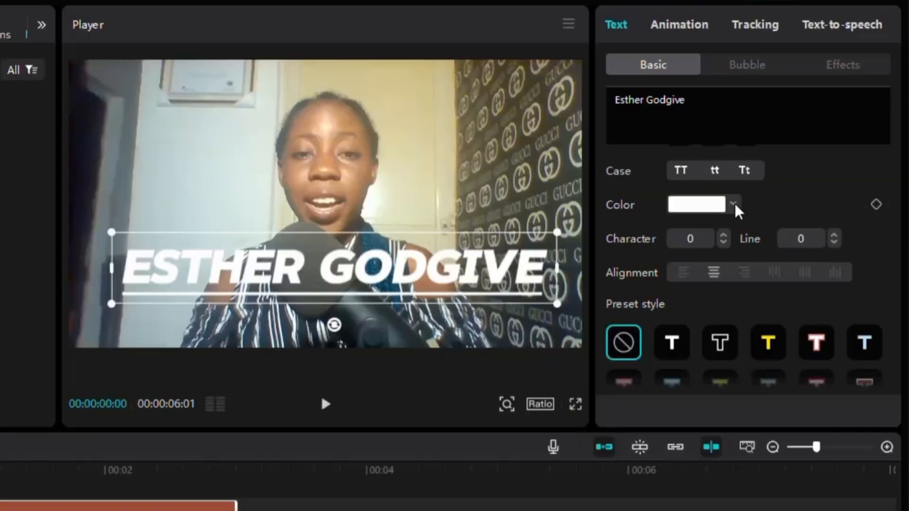
click(734, 205)
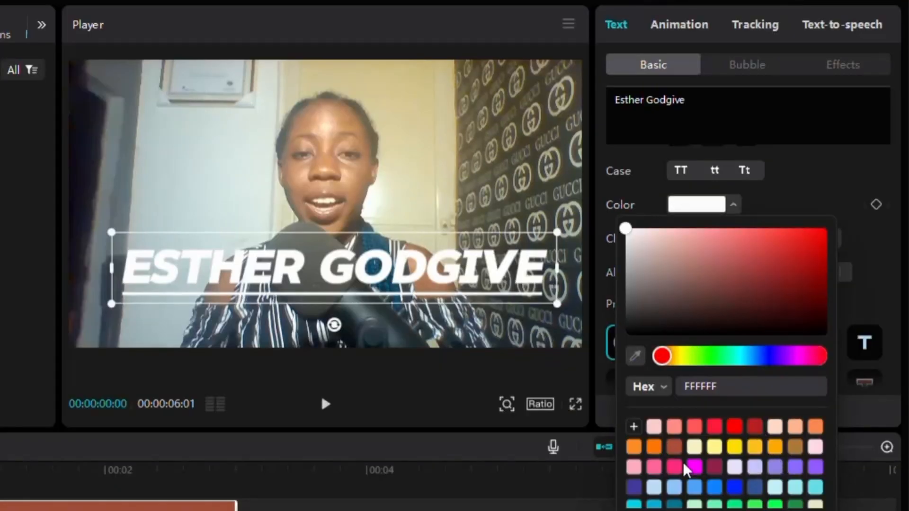
Colour the title magenta, hex FE00FF, replacing the white.
click(815, 468)
click(694, 467)
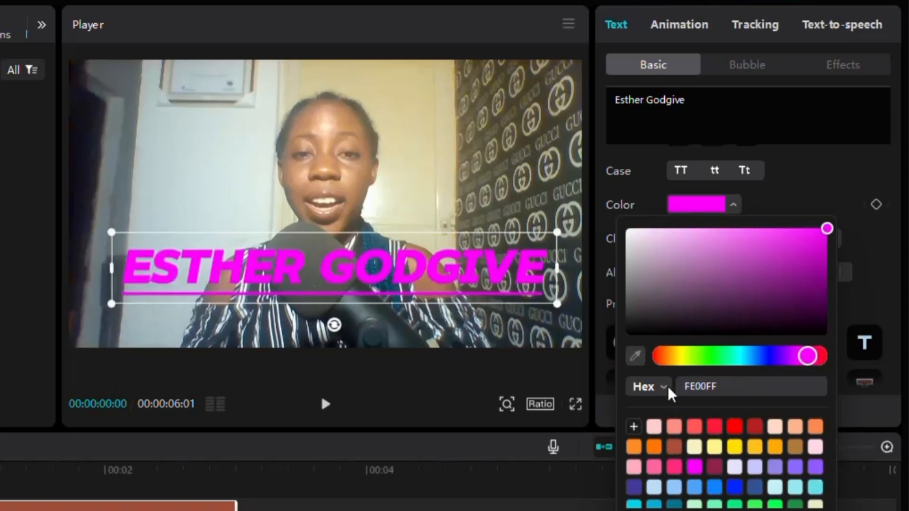
click(796, 199)
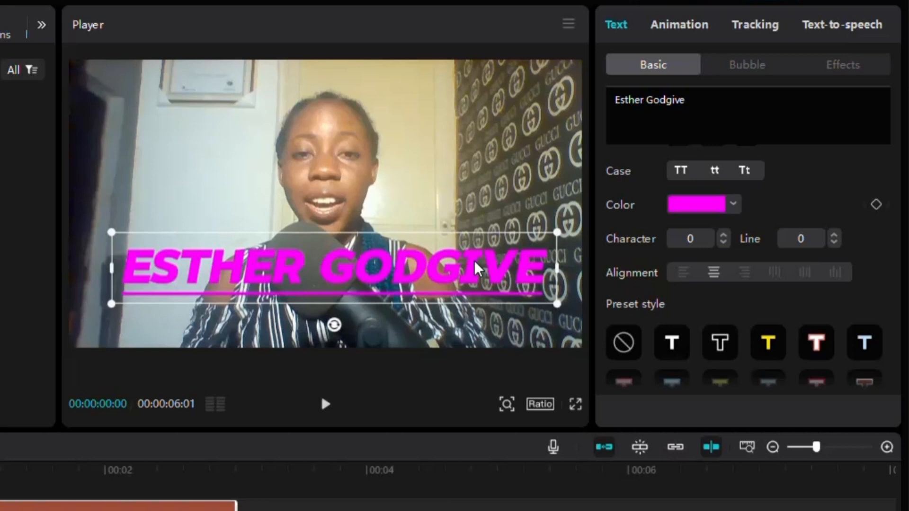
click(724, 243)
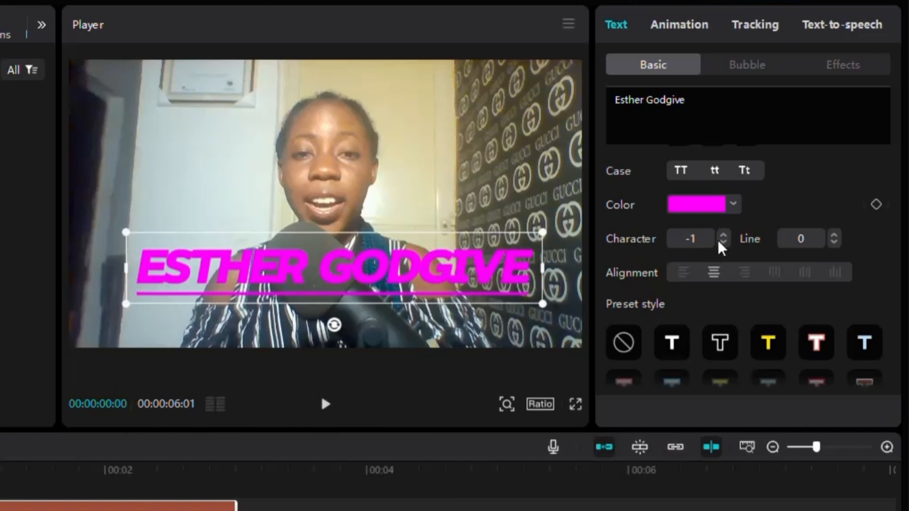
click(723, 243)
click(723, 244)
click(723, 243)
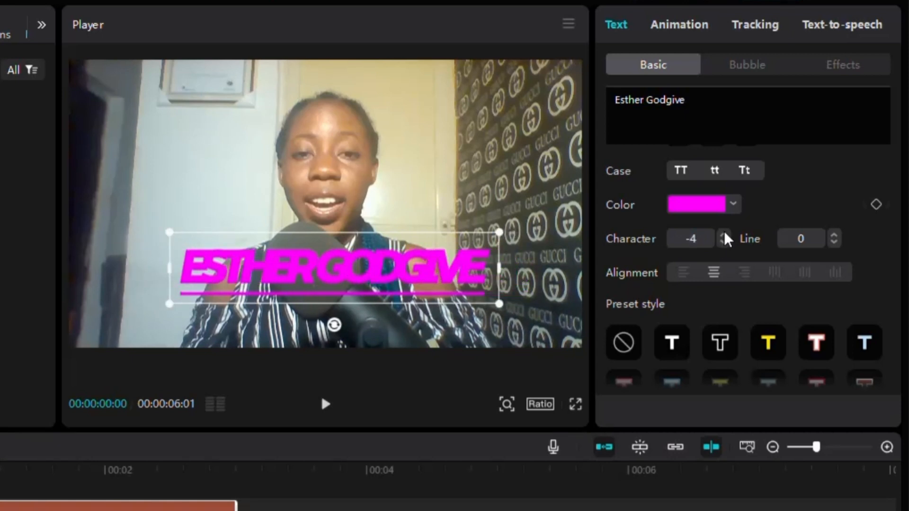
click(724, 235)
click(724, 235)
click(724, 234)
click(723, 234)
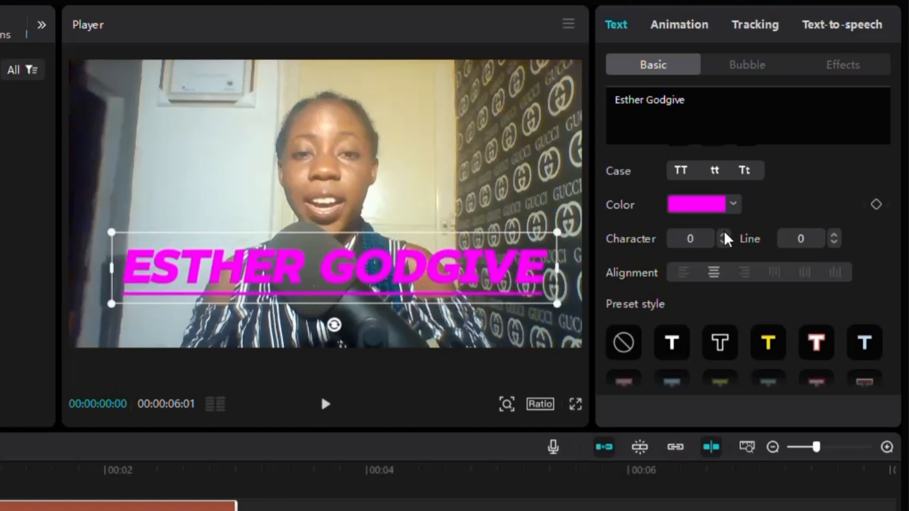
click(724, 234)
click(724, 234)
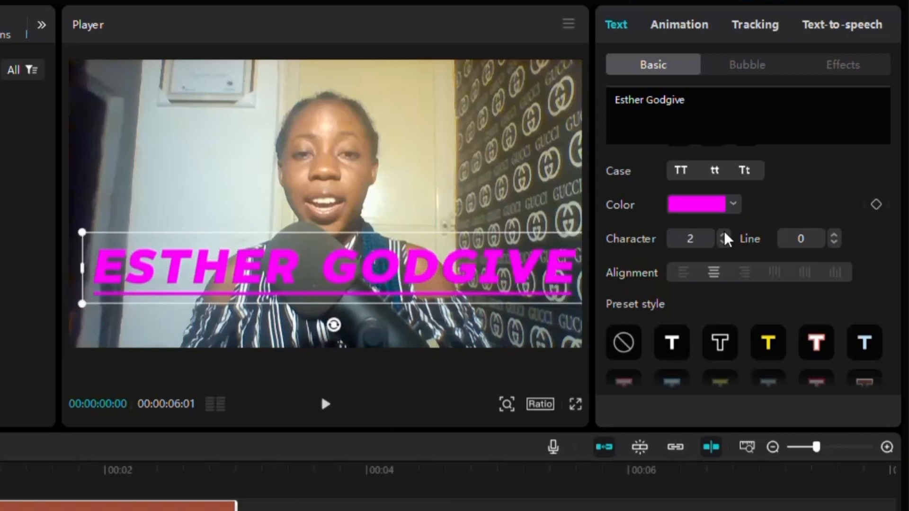
click(723, 244)
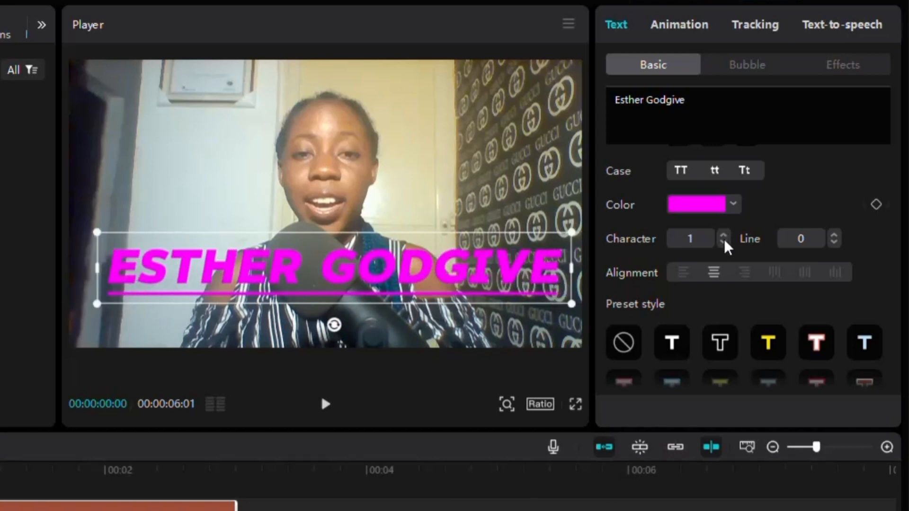
click(723, 244)
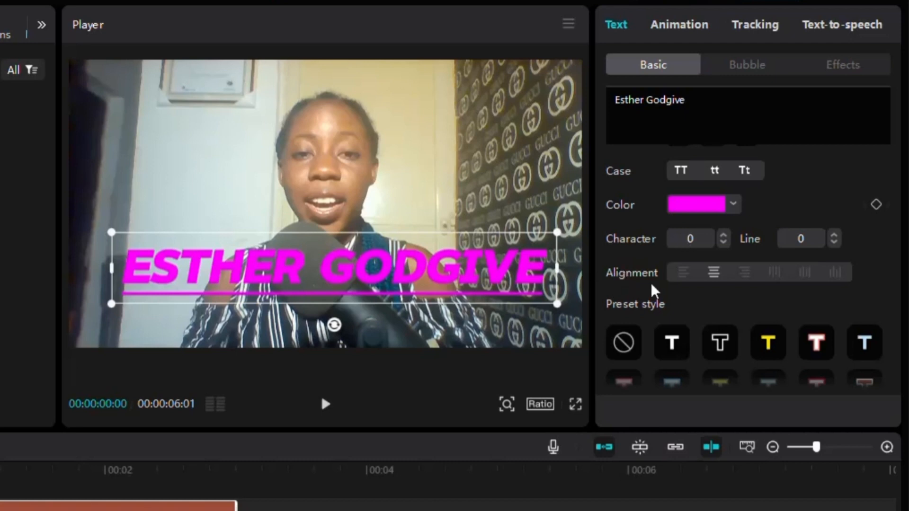
click(683, 274)
click(715, 276)
Try several preset styles, settling on white lettering with a black outline.
scroll(726, 311, down, 3)
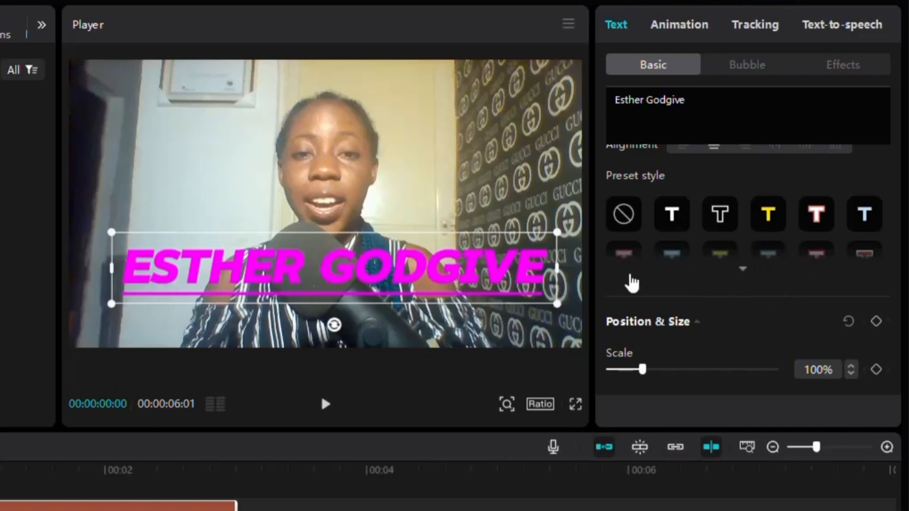
click(674, 218)
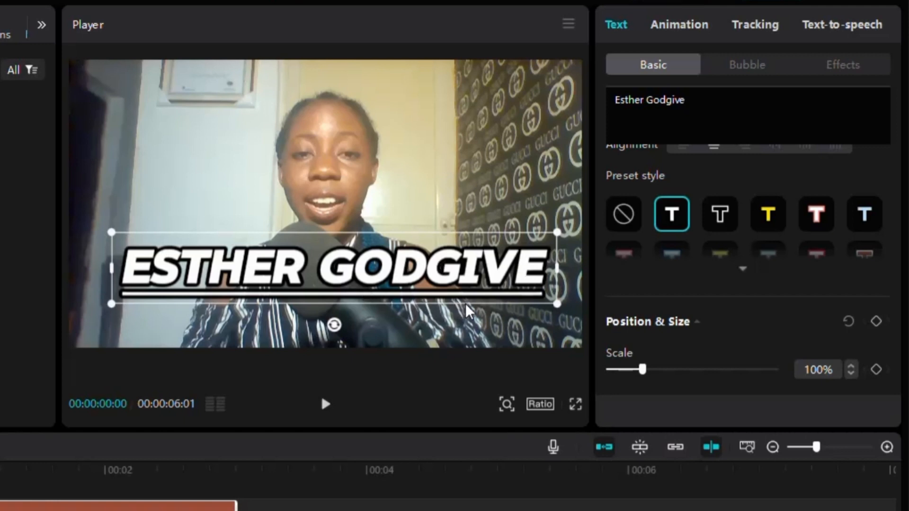
click(713, 219)
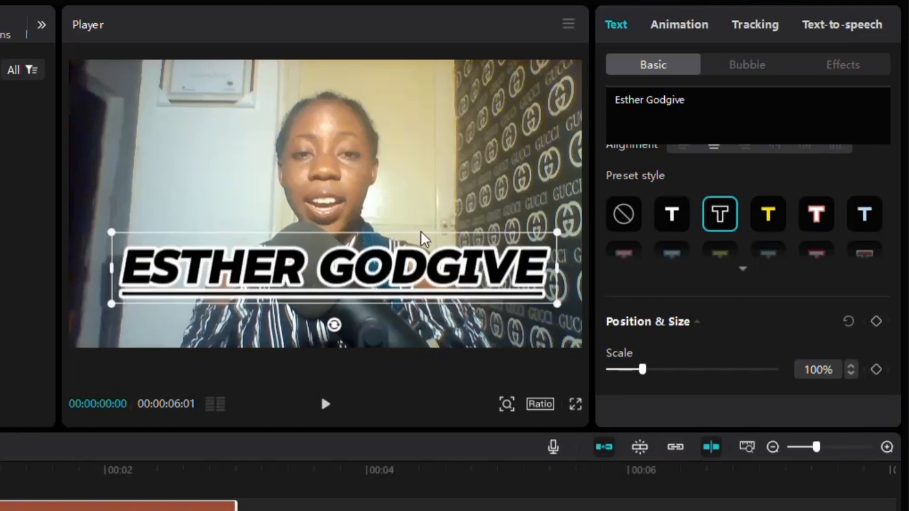
click(768, 214)
scroll(731, 215, down, 2)
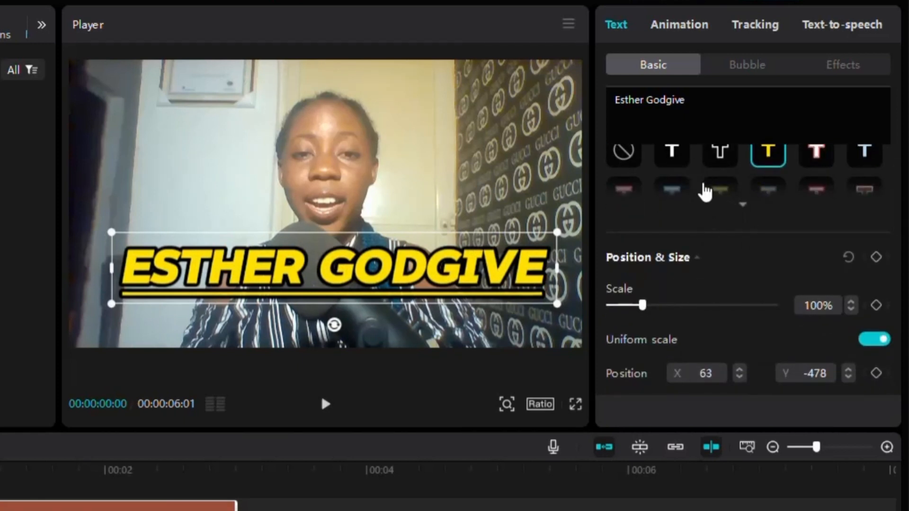
scroll(706, 192, up, 2)
click(672, 294)
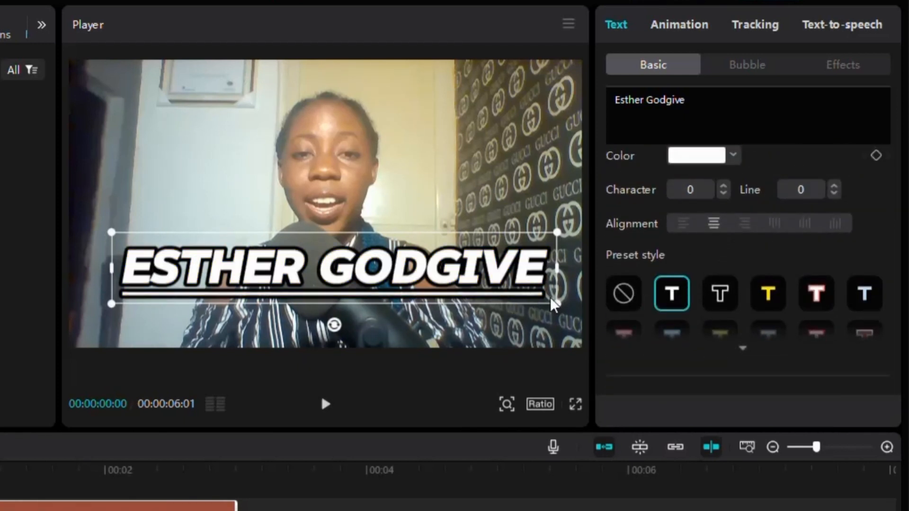
scroll(634, 218, down, 2)
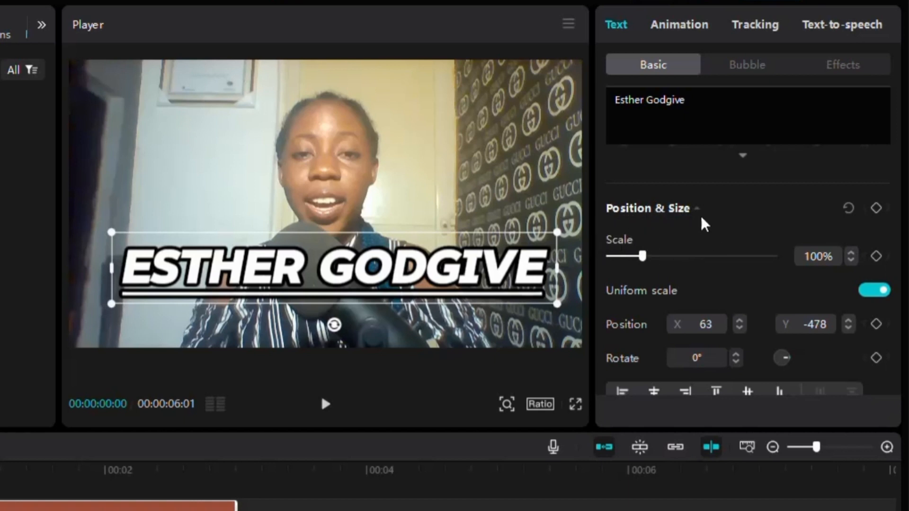
Keep the title at 100% scale and move it lower in the frame, to Y -712.
drag(631, 257, 638, 278)
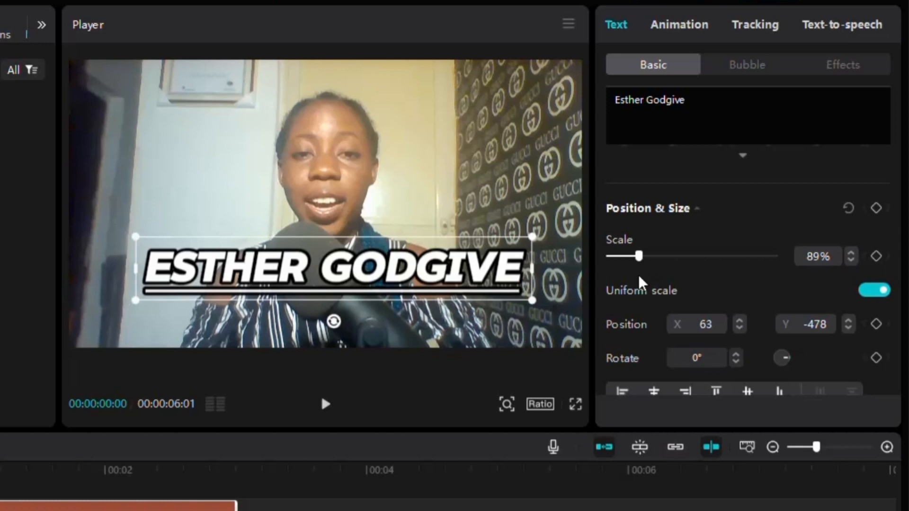
drag(640, 283, 645, 284)
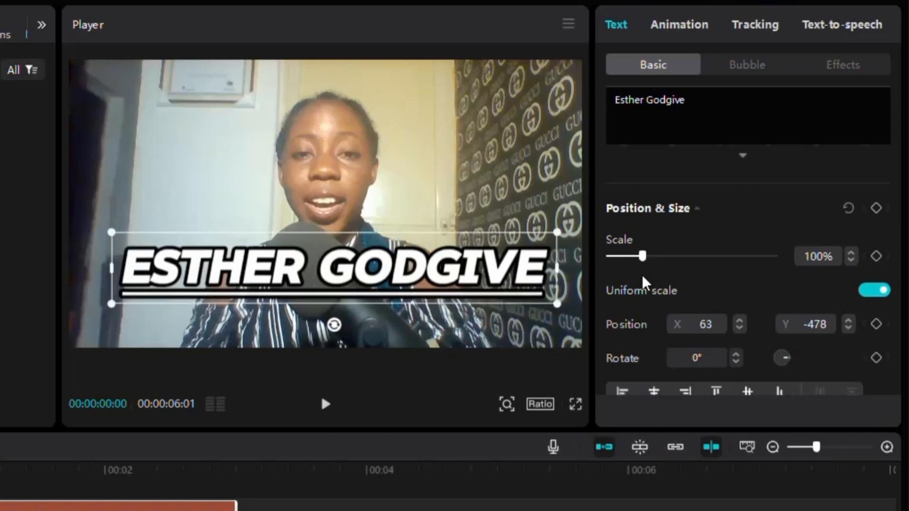
drag(331, 265, 333, 296)
scroll(592, 200, down, 3)
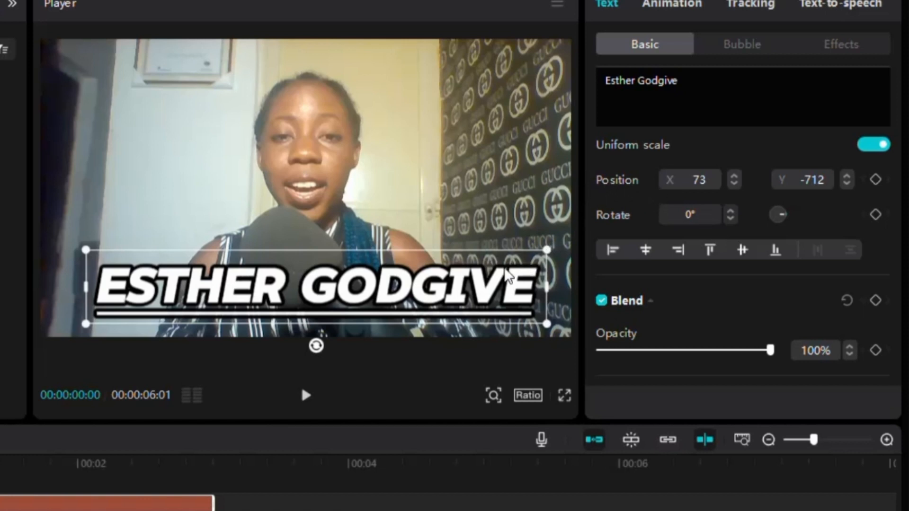
mouse_move(406, 298)
mouse_down()
mouse_move(455, 114)
mouse_move(406, 112)
mouse_move(331, 247)
mouse_move(427, 286)
mouse_move(478, 165)
mouse_move(425, 254)
mouse_move(435, 271)
mouse_move(414, 282)
mouse_move(409, 312)
mouse_up()
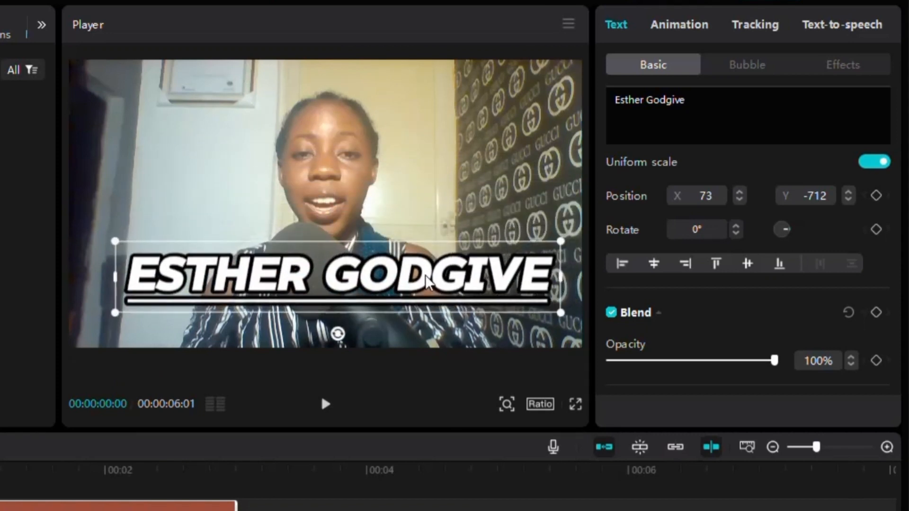
scroll(675, 211, down, 3)
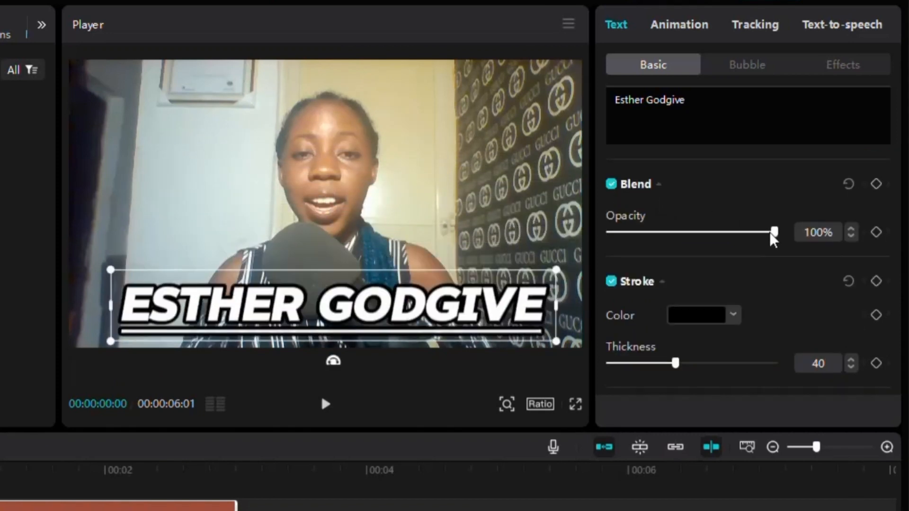
Lower the title's opacity and thicken its outline stroke to 40.
mouse_move(773, 234)
mouse_down()
mouse_move(611, 253)
mouse_move(765, 266)
mouse_up()
scroll(687, 187, down, 3)
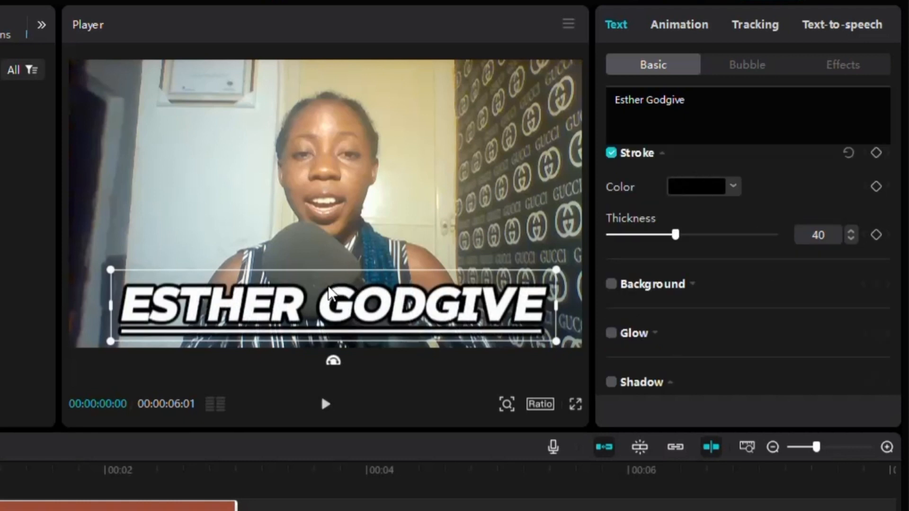
click(734, 189)
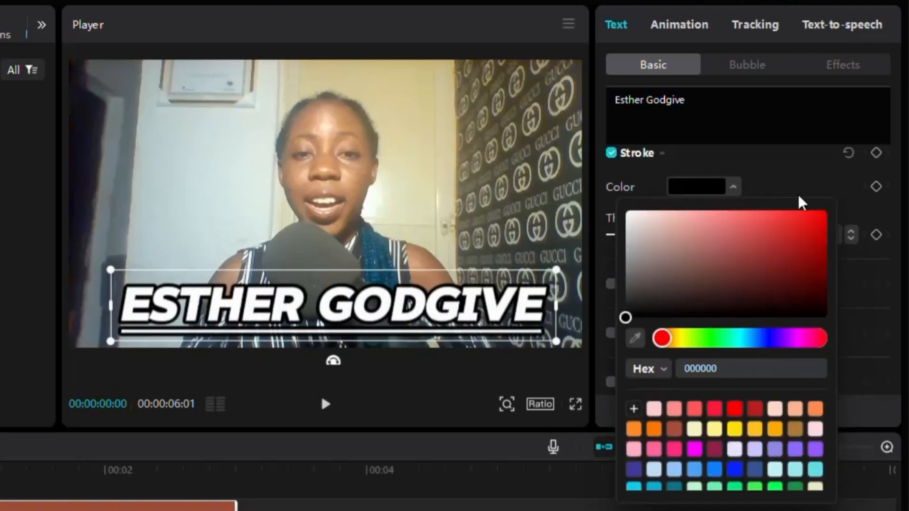
click(776, 176)
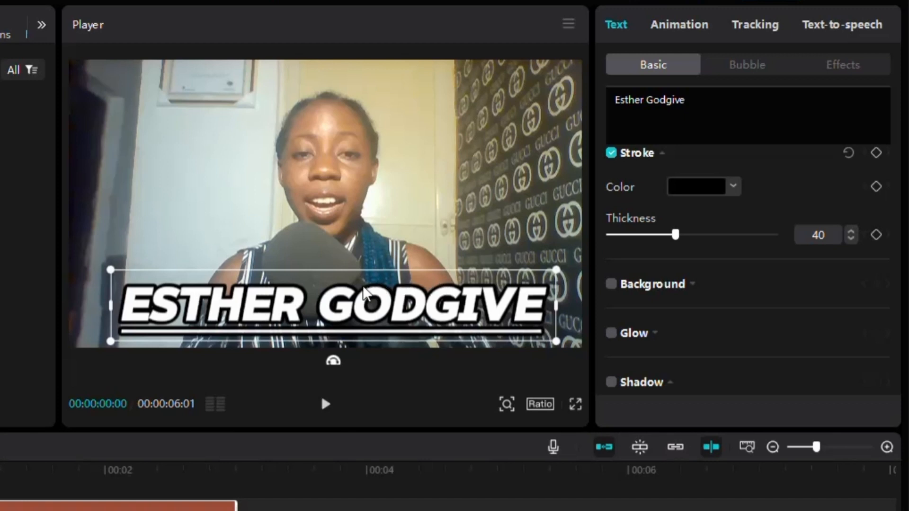
mouse_move(677, 235)
mouse_down()
mouse_move(773, 240)
mouse_move(621, 256)
mouse_move(709, 270)
mouse_move(675, 270)
mouse_up()
scroll(680, 237, down, 2)
Try a black background box behind the title, then turn the background off.
click(679, 227)
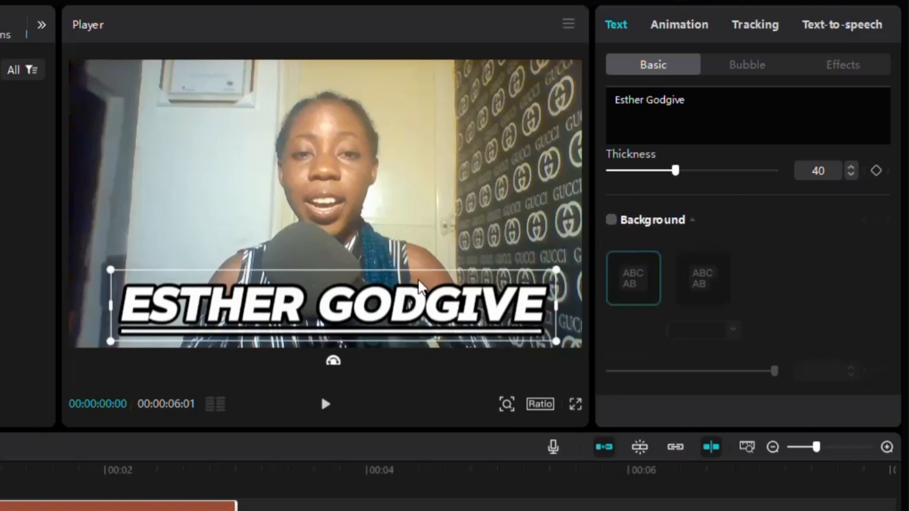
click(612, 220)
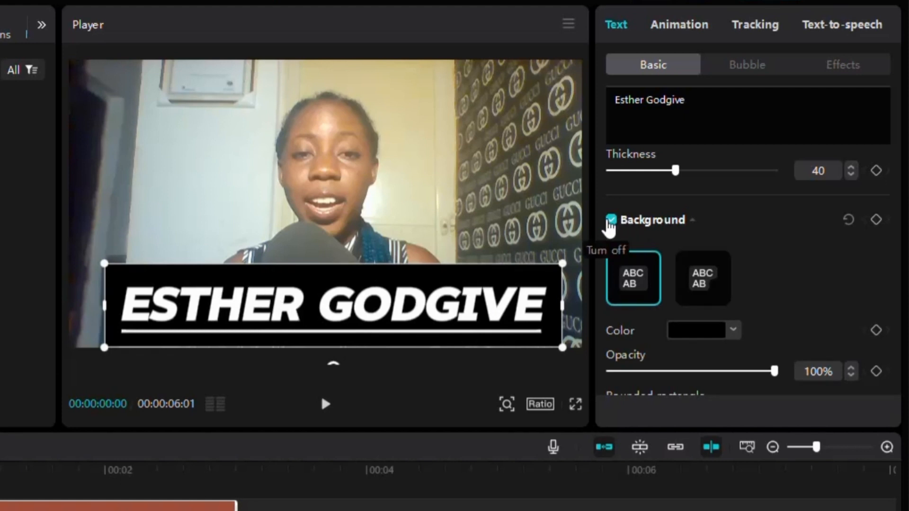
click(611, 220)
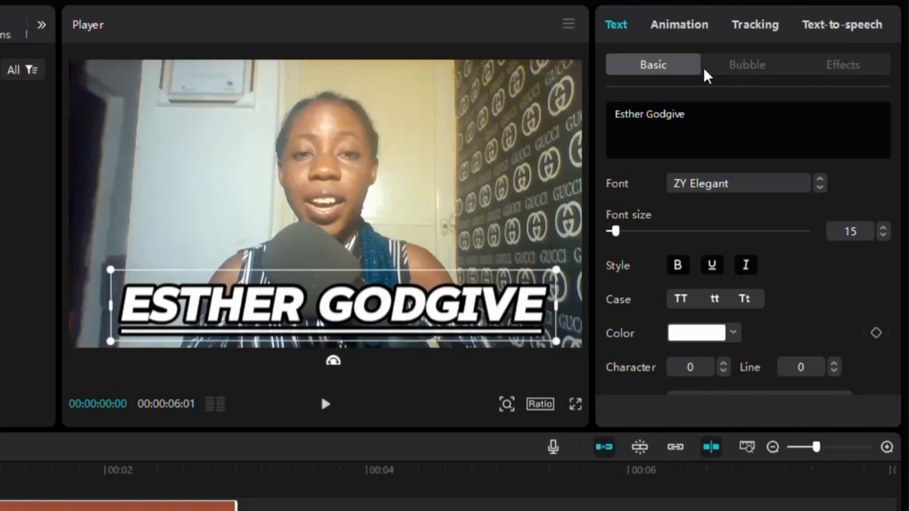
Try Slide Up as the title's entrance animation, then set the In animation to None.
click(679, 25)
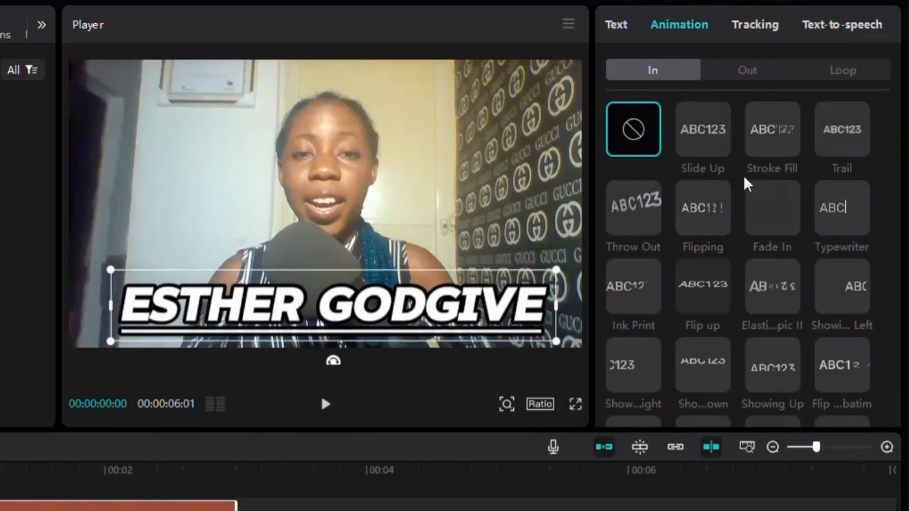
scroll(747, 184, down, 5)
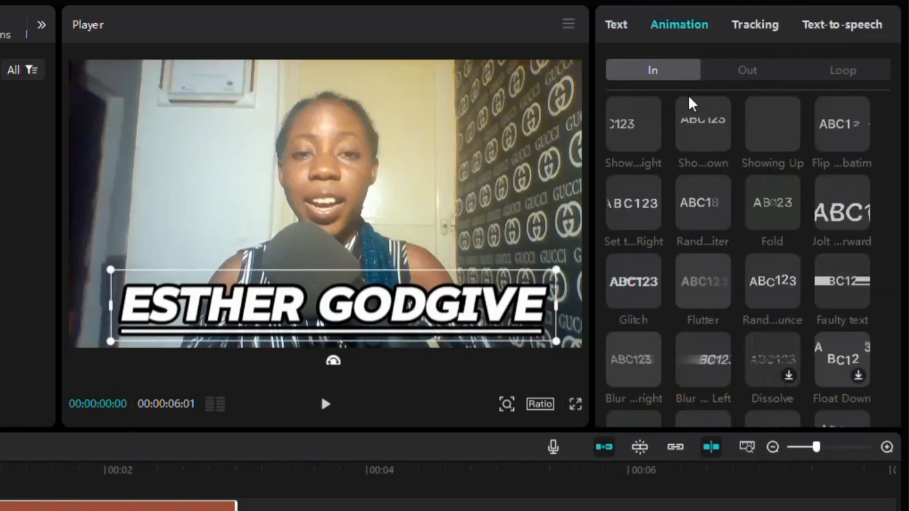
scroll(734, 199, up, 3)
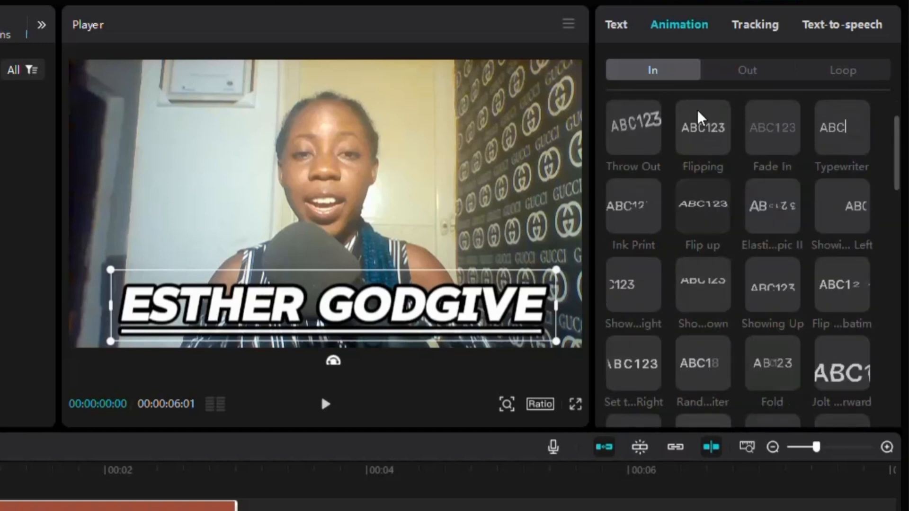
scroll(699, 117, up, 2)
click(704, 126)
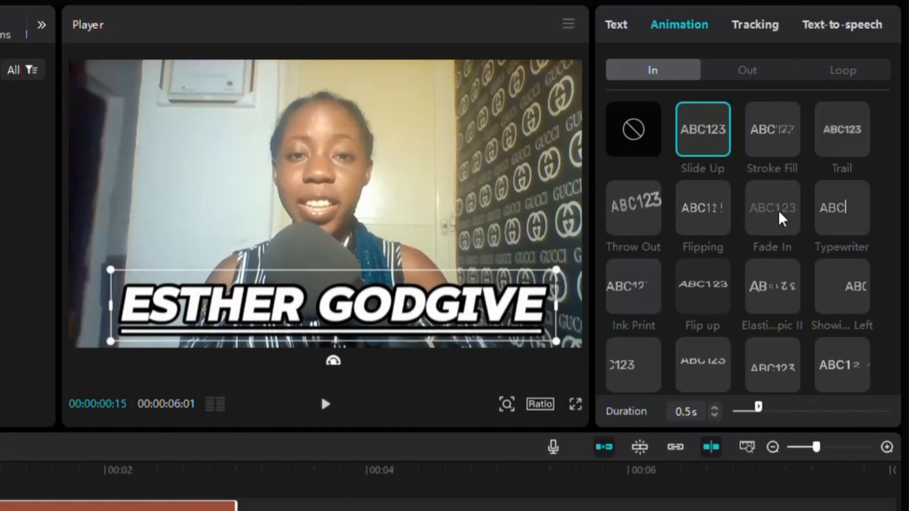
click(637, 131)
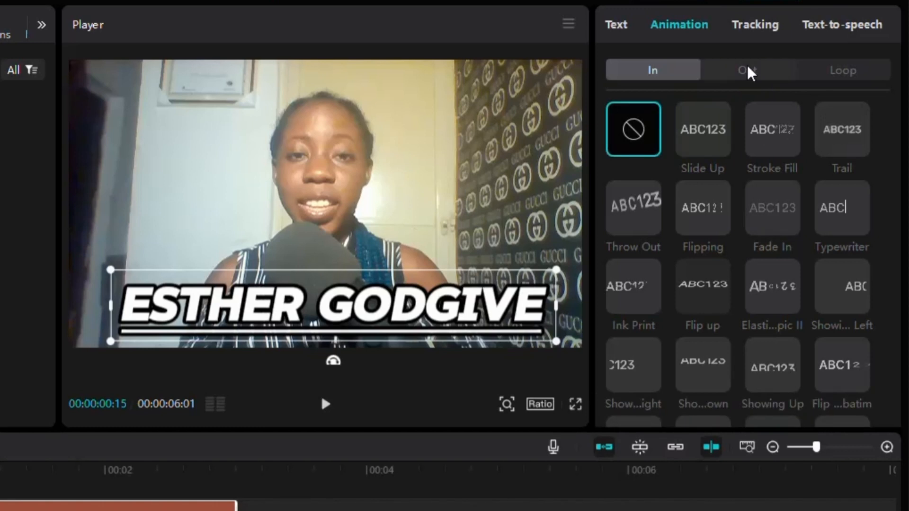
Give the title a 0.5s Slide Down exit and a trail-style loop animation.
click(748, 71)
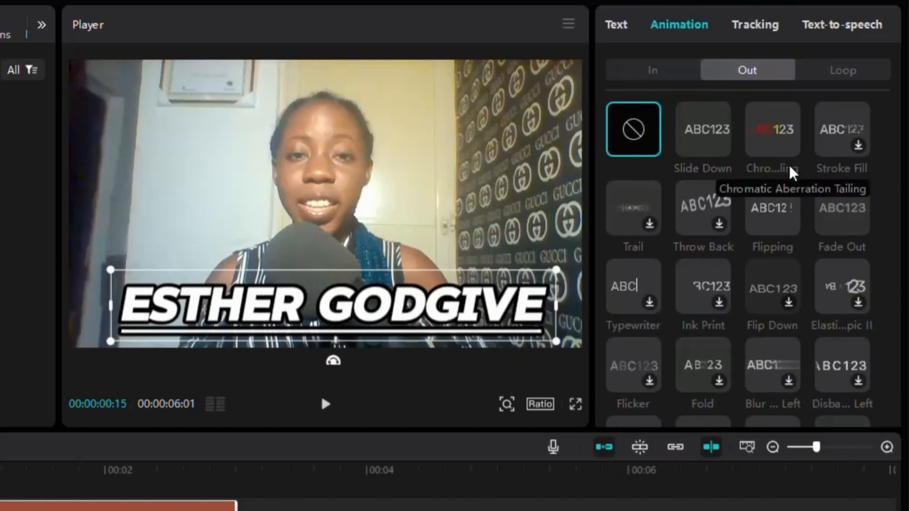
click(715, 124)
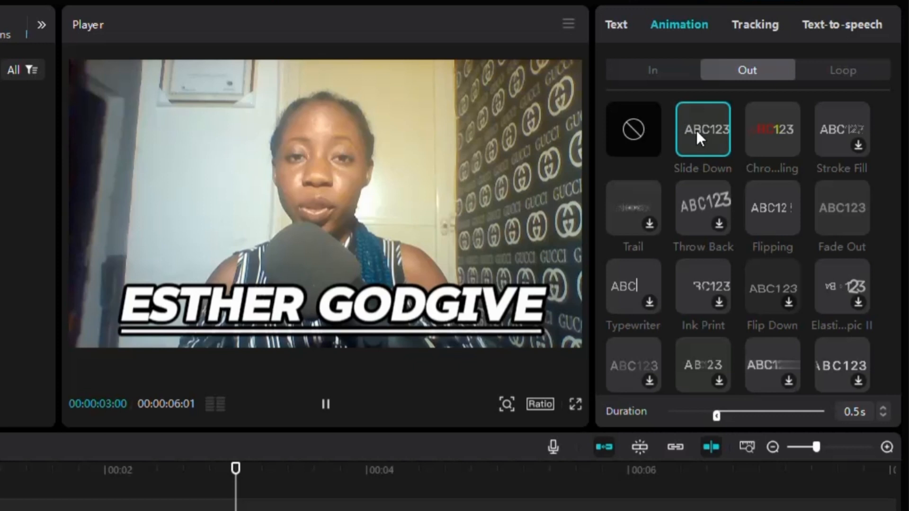
click(846, 70)
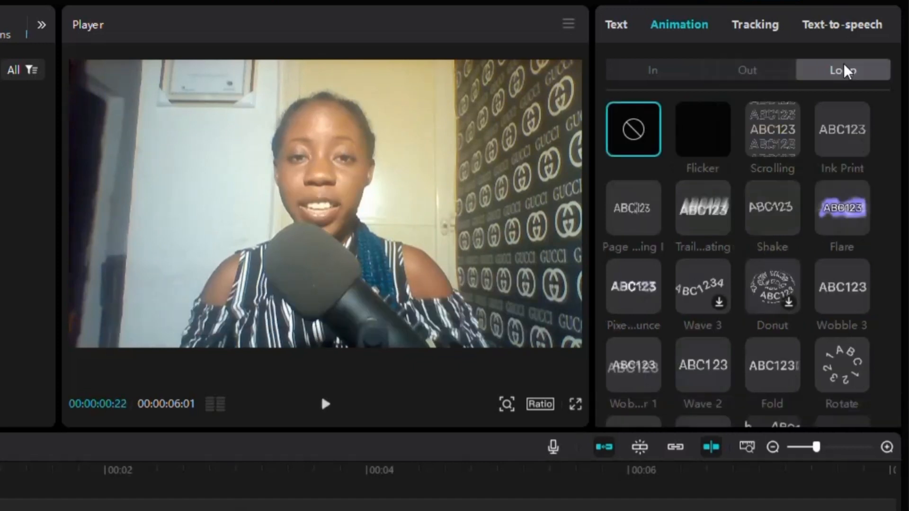
click(697, 214)
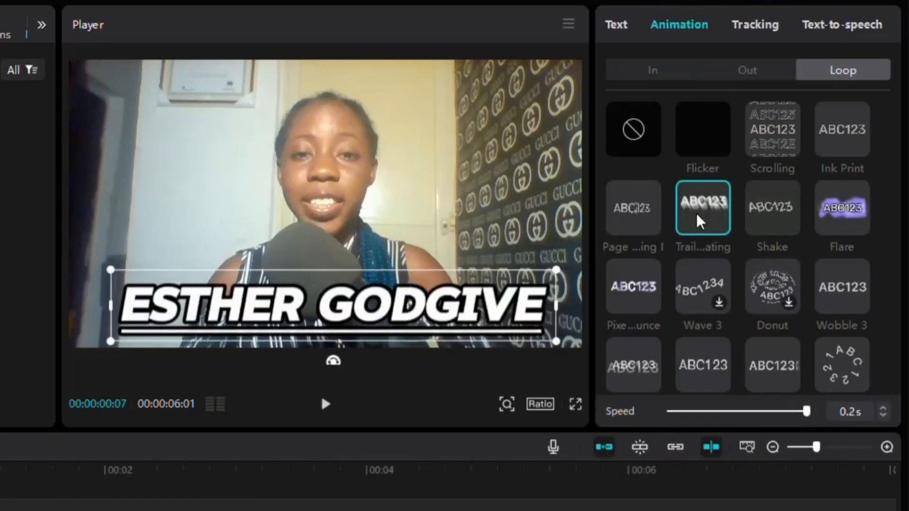
click(753, 29)
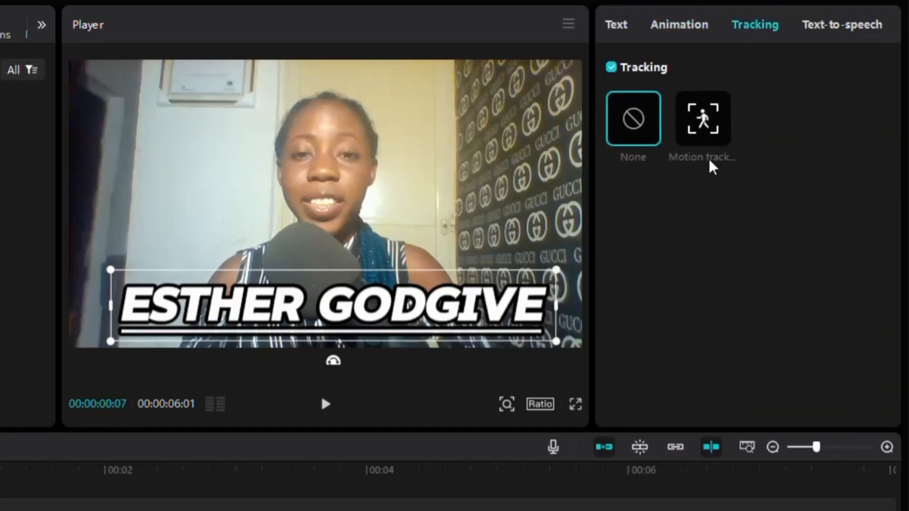
Go to Text and open Auto captions, with English as the recognition language.
click(819, 28)
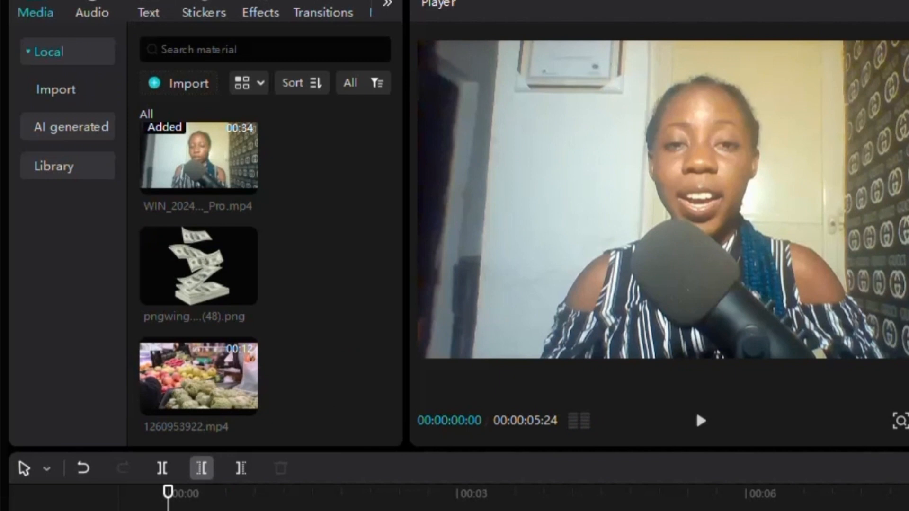
click(148, 7)
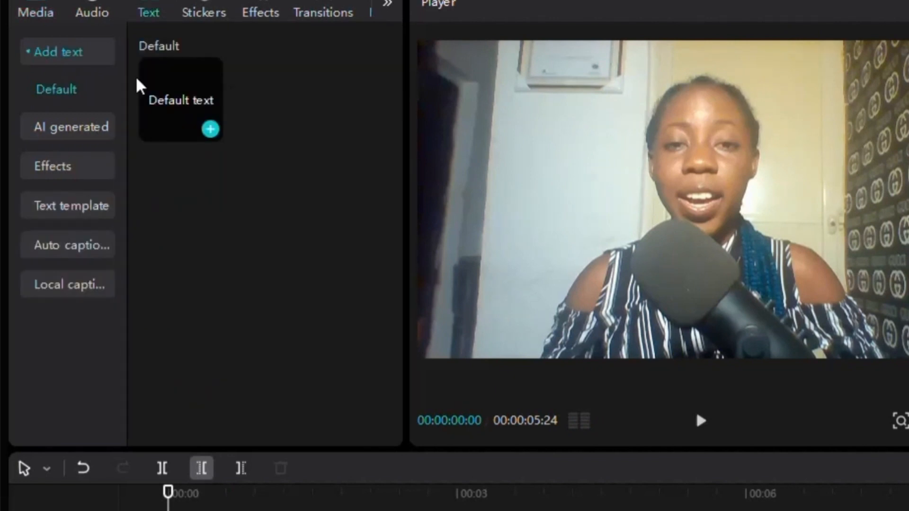
click(189, 95)
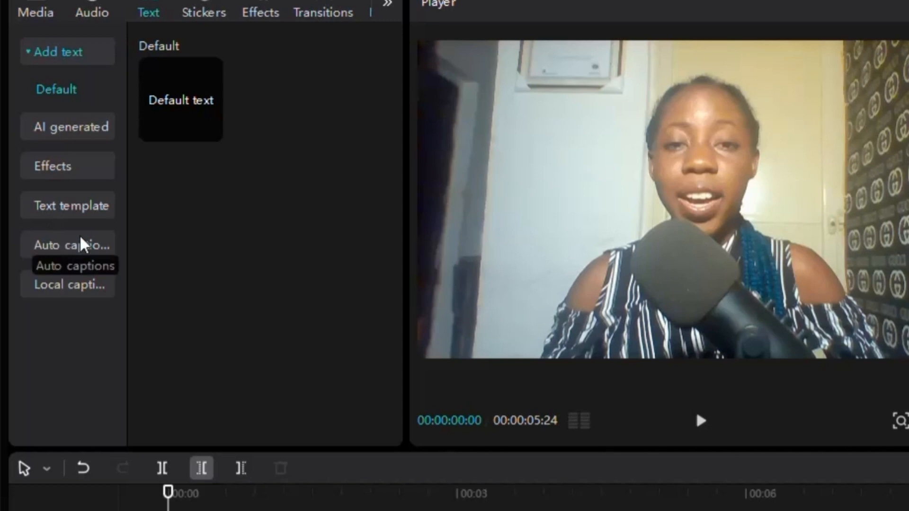
click(71, 246)
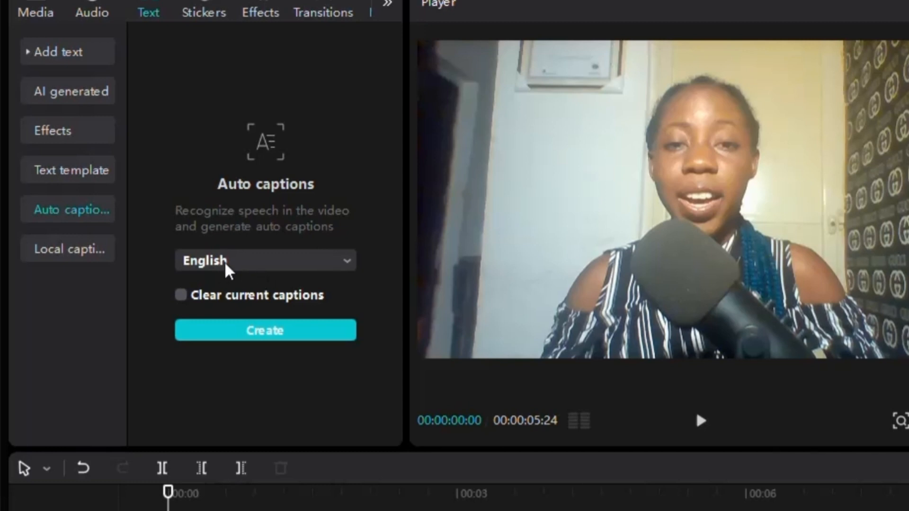
Generate English auto captions with Clear current captions ticked, producing three caption segments.
click(348, 265)
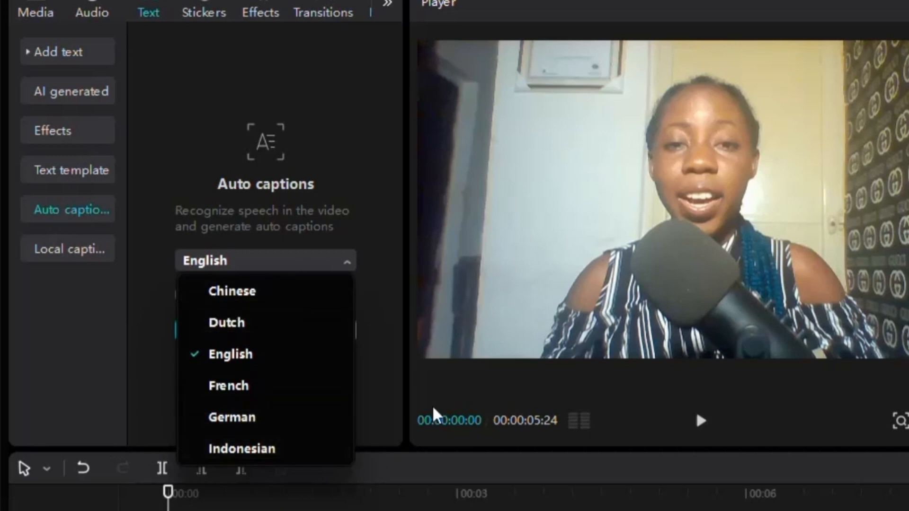
click(238, 266)
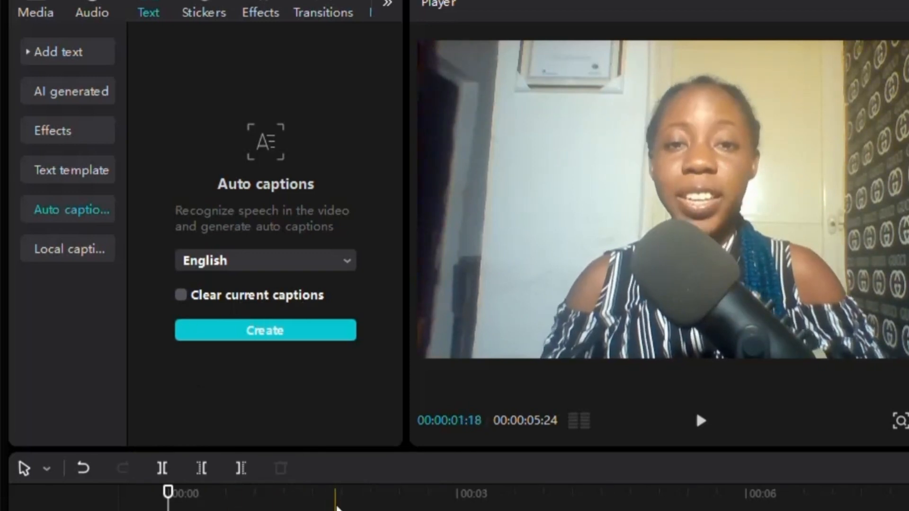
click(181, 295)
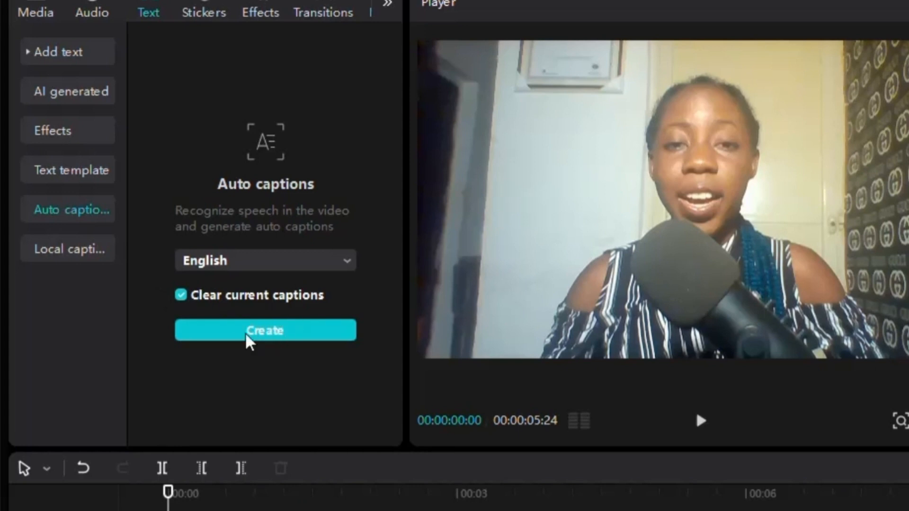
click(185, 330)
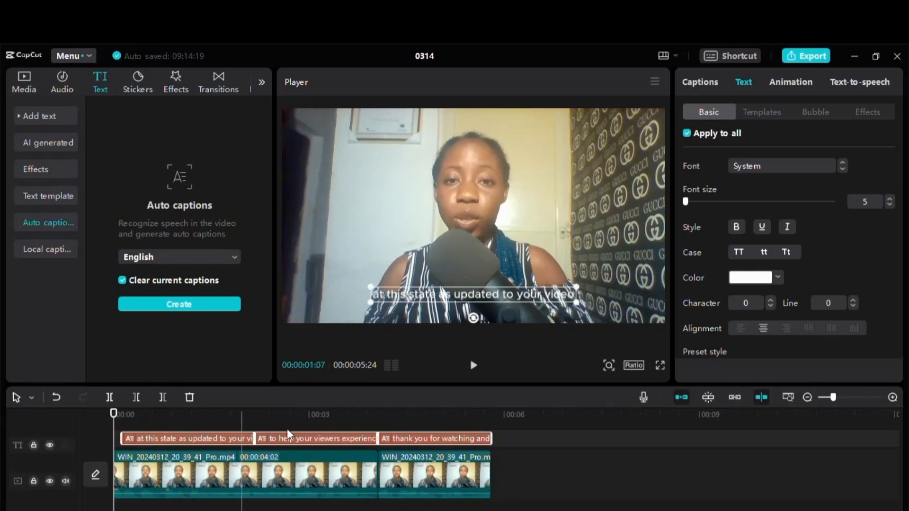
Fix the first caption's misheard word 'state' so it reads 'stage'.
click(189, 439)
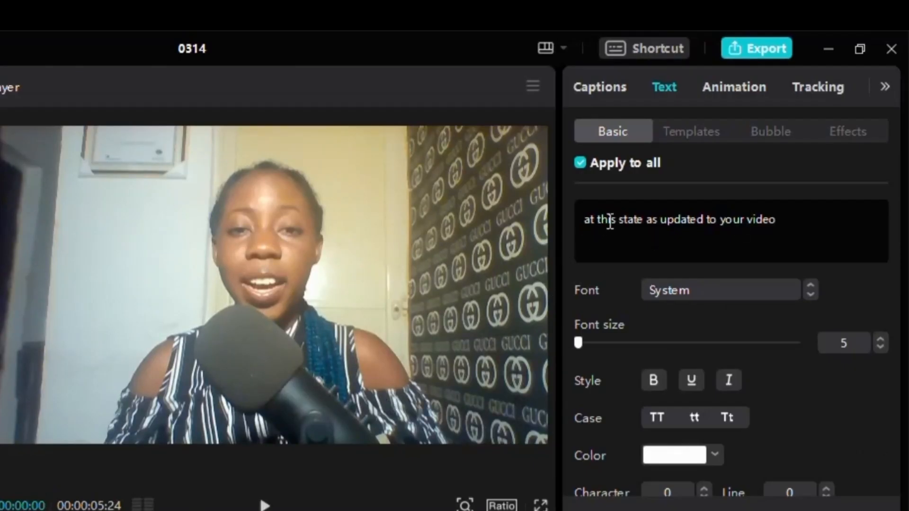
click(646, 218)
key(BackSpace)
key(BackSpace)
text(ge)
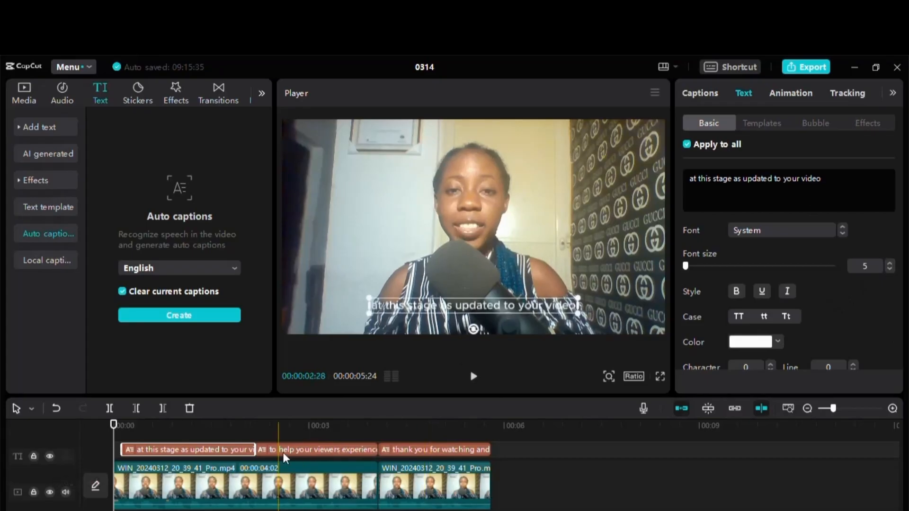
Apply the ZYCherish font to all captions.
click(215, 426)
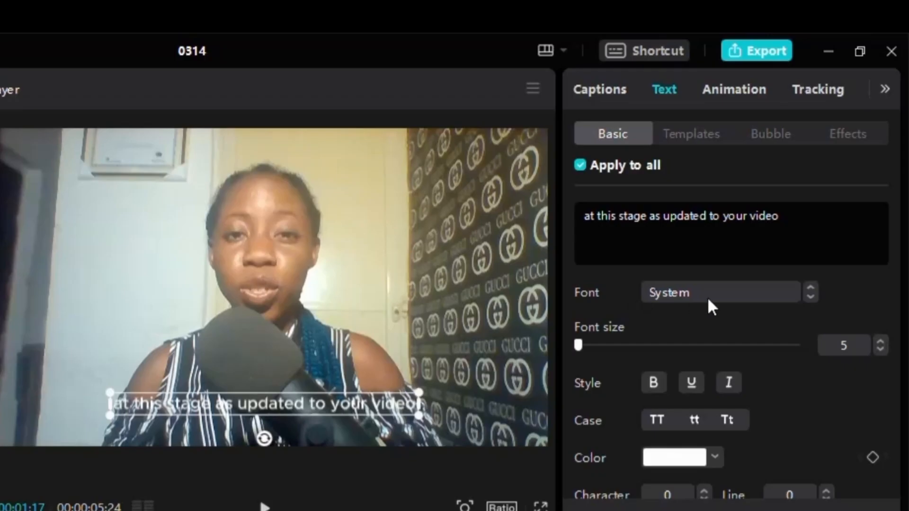
click(706, 286)
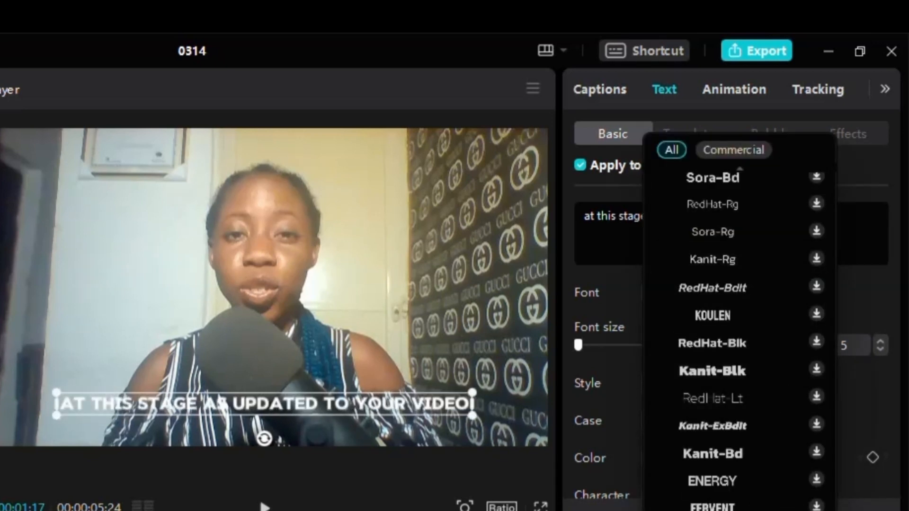
scroll(710, 427, down, 5)
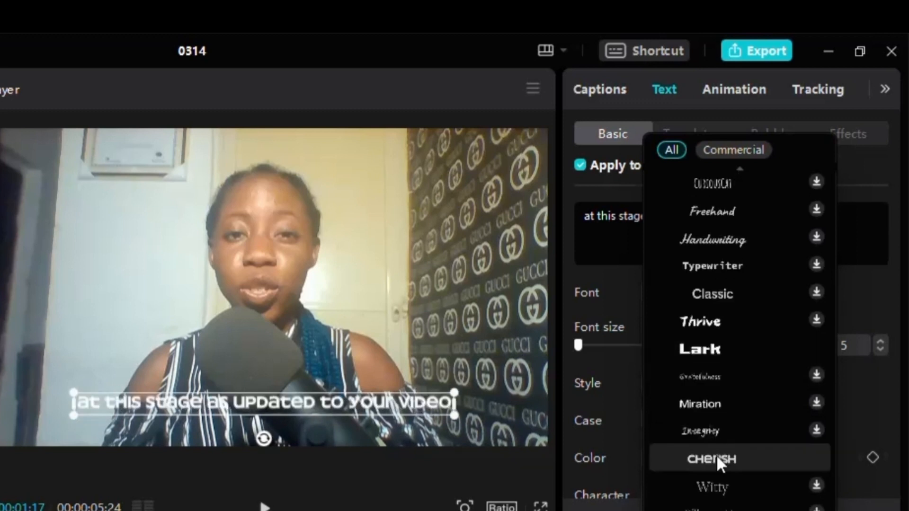
click(717, 460)
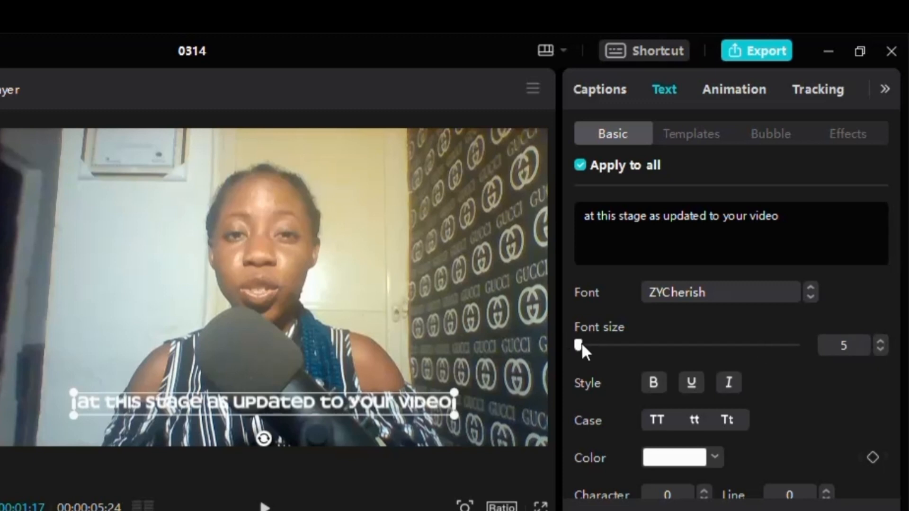
Set the caption font size to 5 and switch all captions to Title Case.
click(880, 341)
click(880, 341)
click(880, 341)
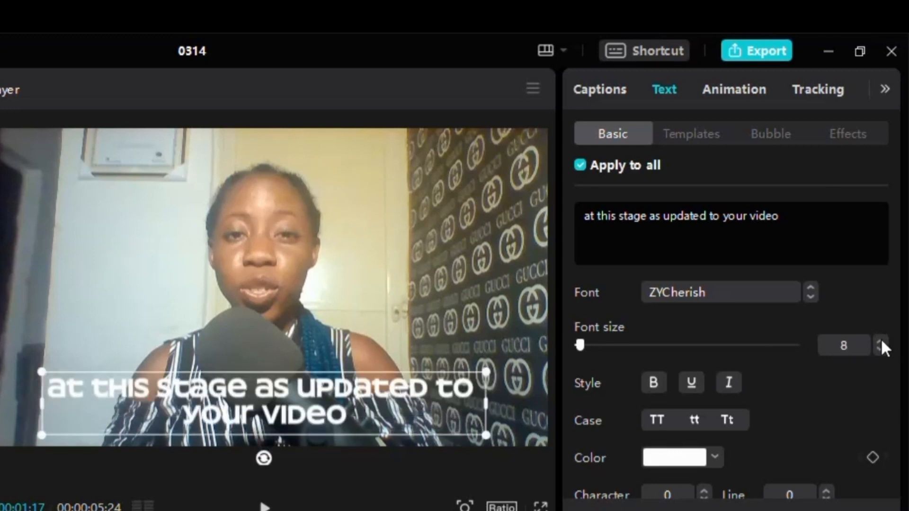
click(880, 341)
click(880, 341)
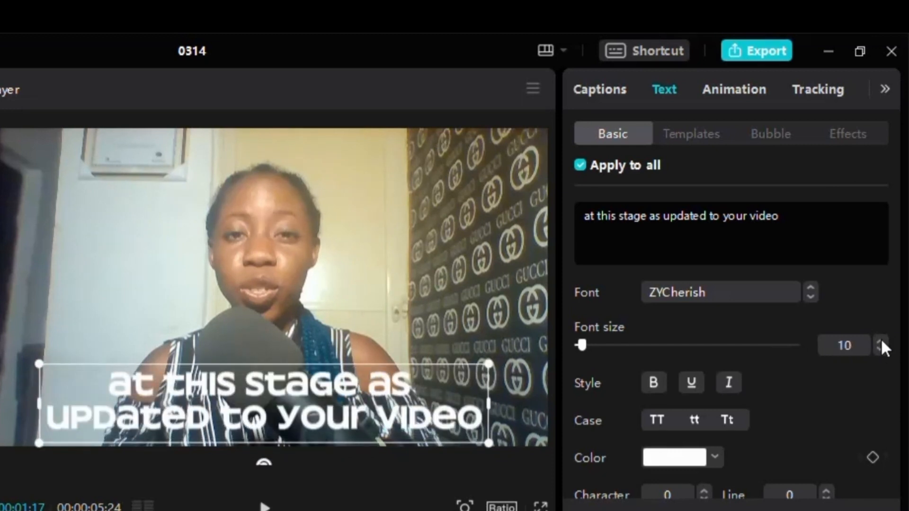
click(574, 348)
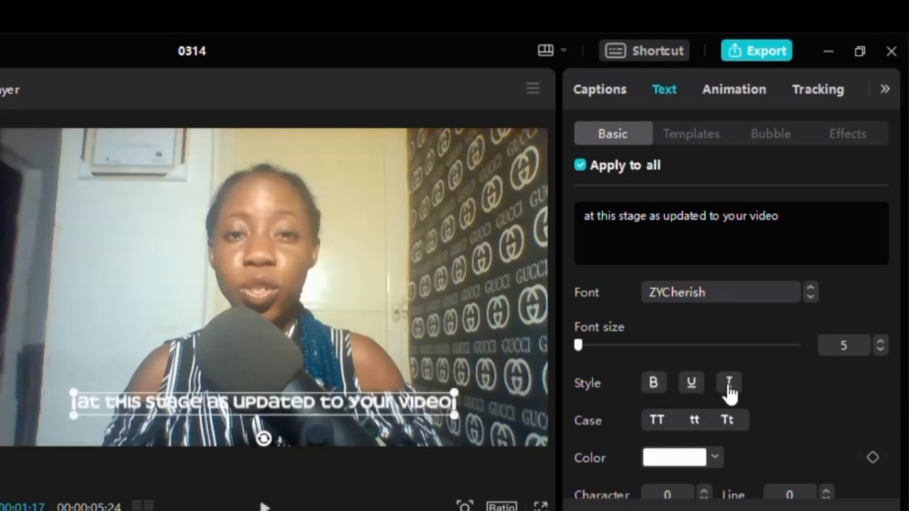
scroll(729, 393, down, 2)
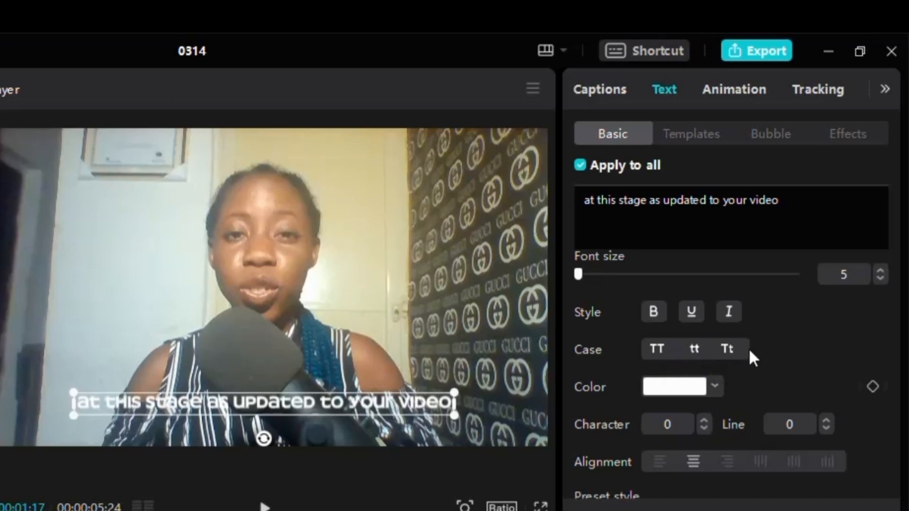
click(722, 346)
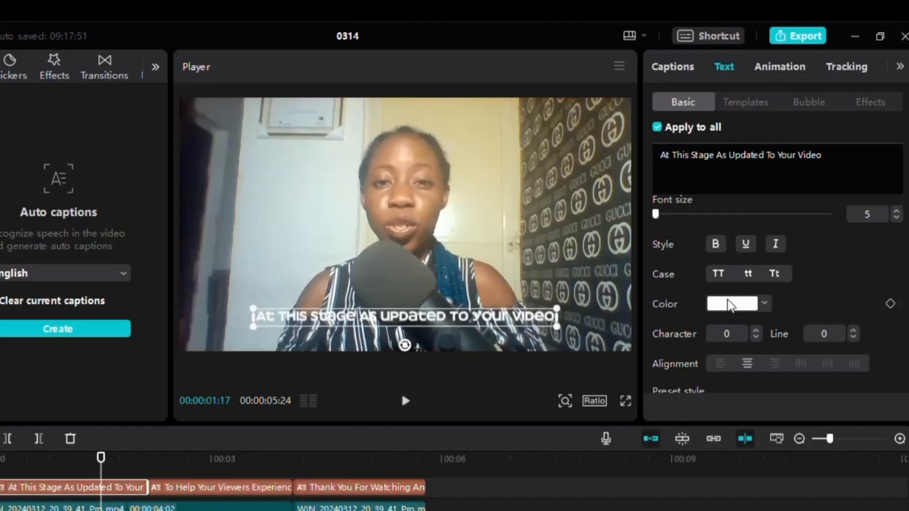
click(672, 386)
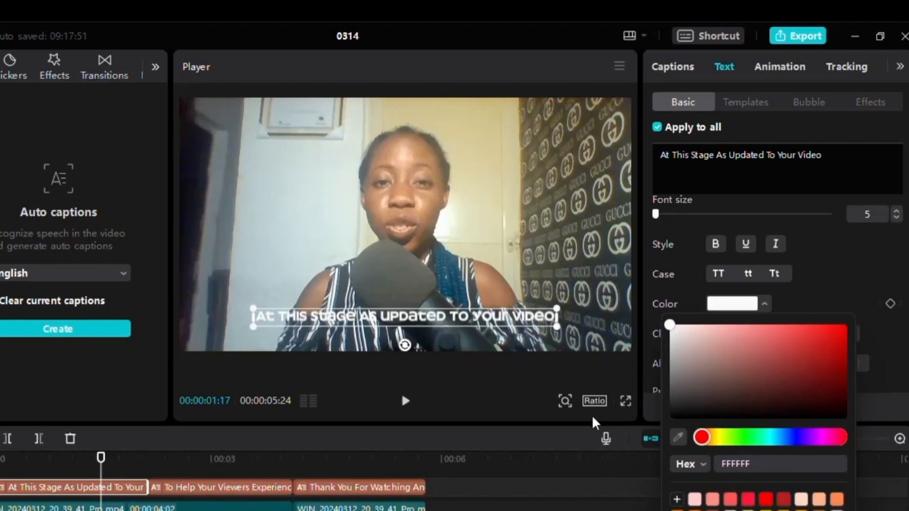
Try red and other presets, then give the captions the yellow-with-dark-outline style.
click(766, 499)
scroll(686, 275, down, 2)
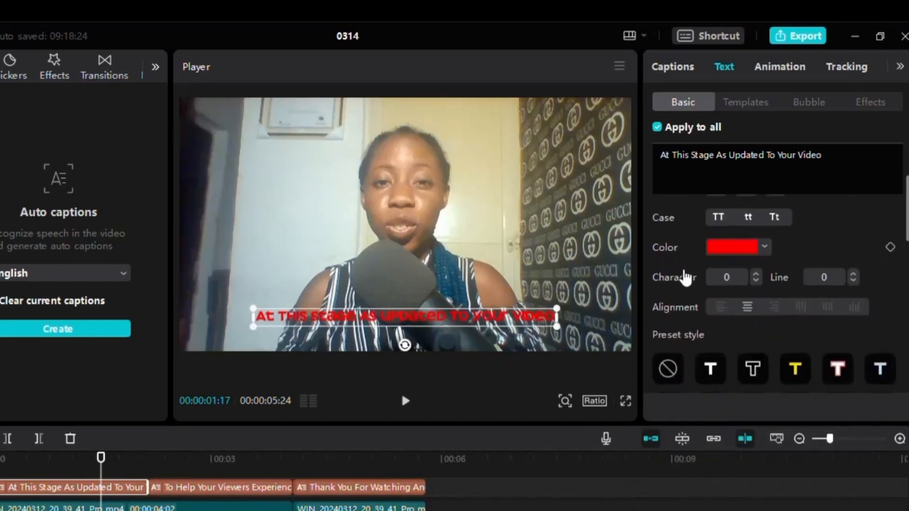
scroll(713, 314, down, 2)
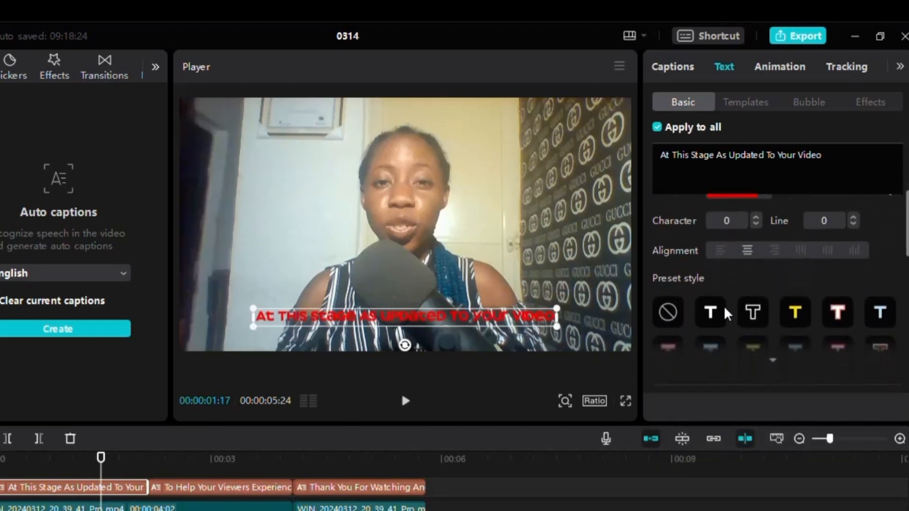
click(709, 314)
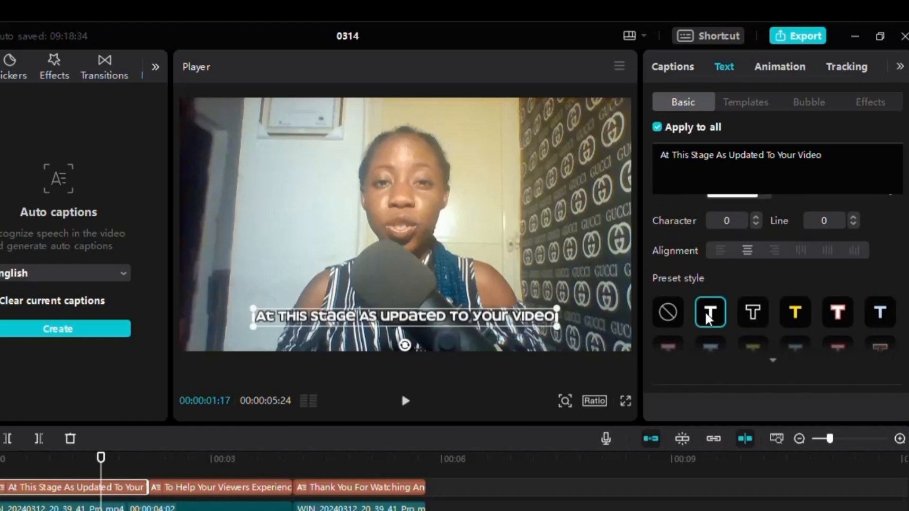
click(754, 314)
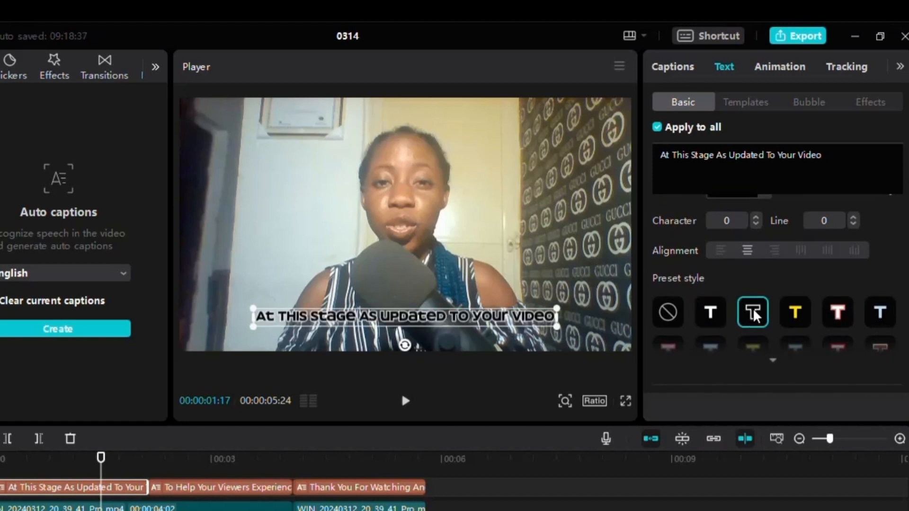
click(795, 313)
Thicken the caption outline to stroke 40 and leave the background box off.
scroll(799, 239, down, 6)
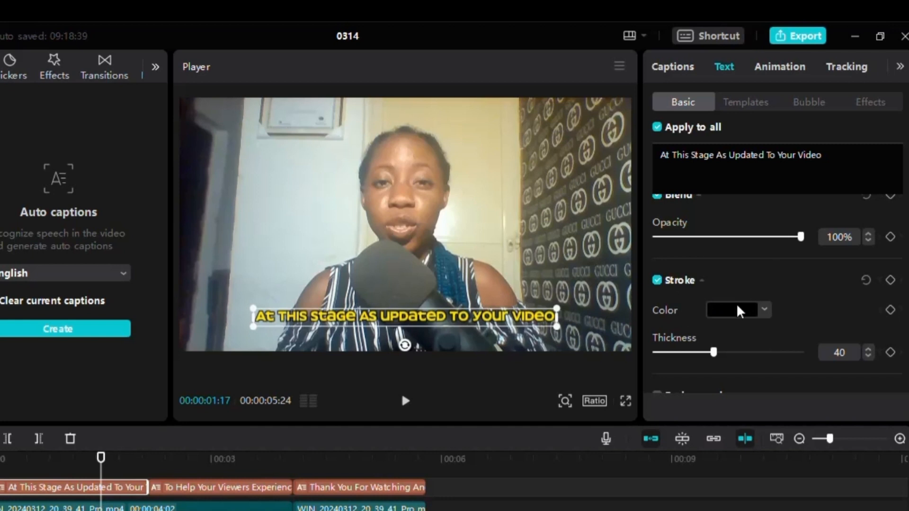
mouse_move(714, 353)
mouse_down()
mouse_move(796, 353)
mouse_move(714, 361)
mouse_up()
scroll(701, 331, down, 3)
click(657, 283)
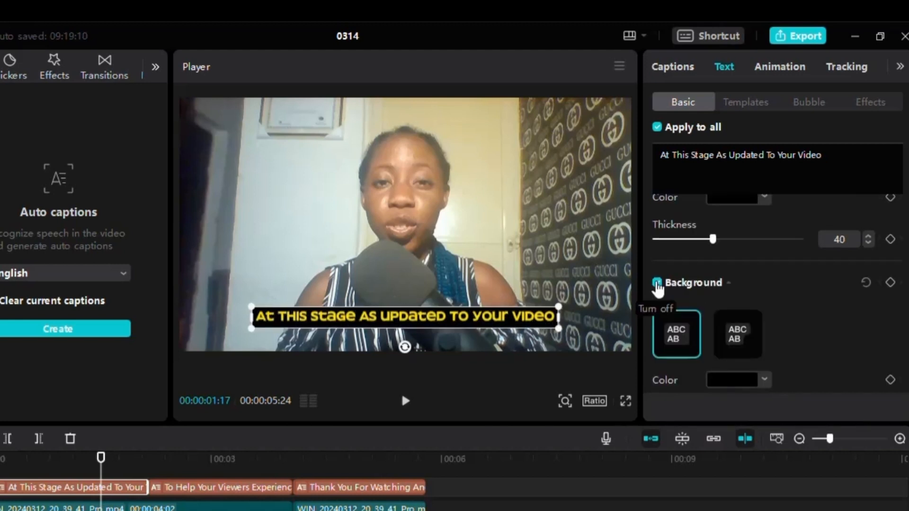
click(657, 284)
scroll(654, 322, down, 3)
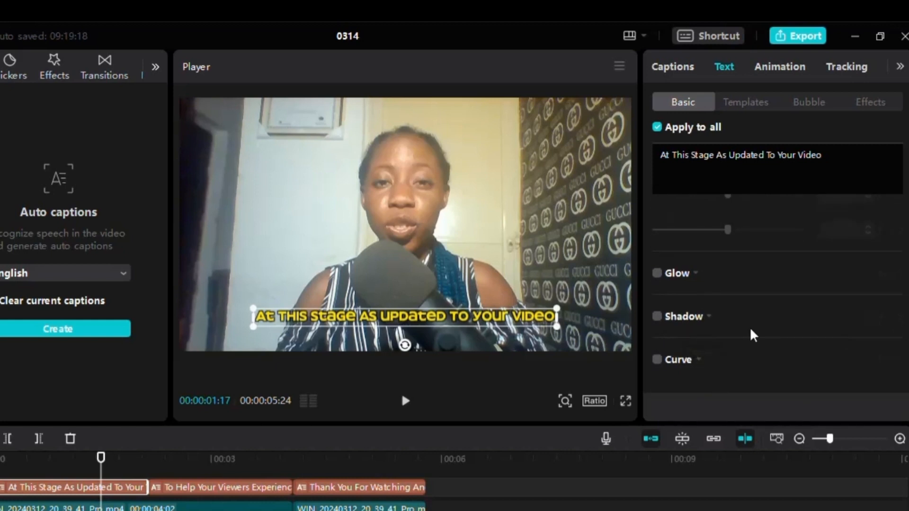
click(745, 102)
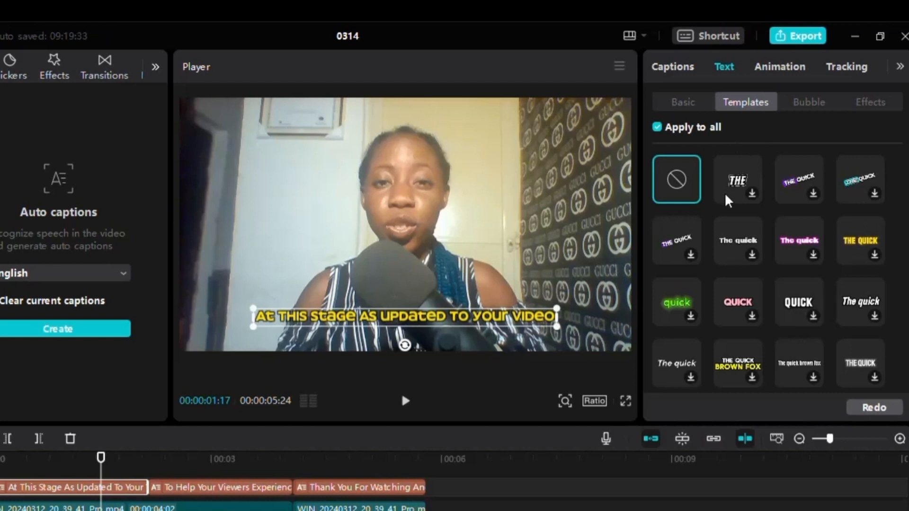
Try the THE template, then apply THE QUICK BROWN FOX template, previewing playback each time.
click(742, 193)
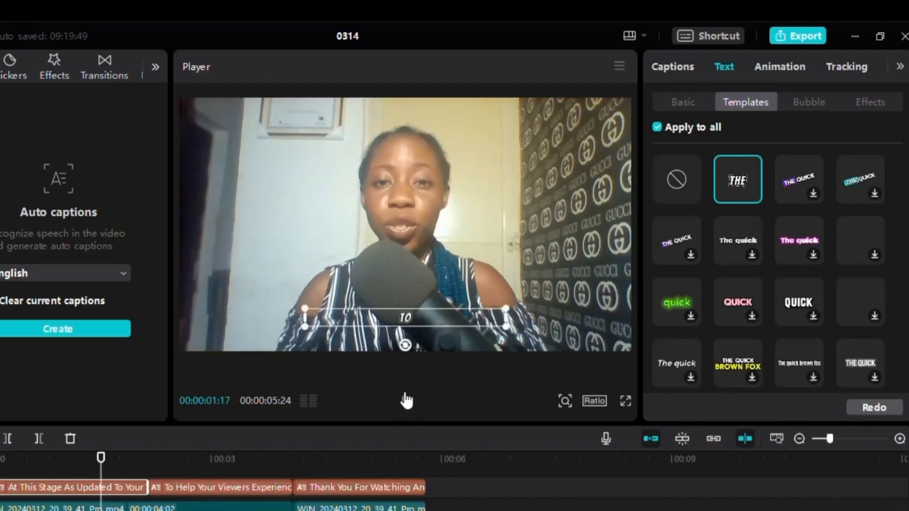
click(407, 403)
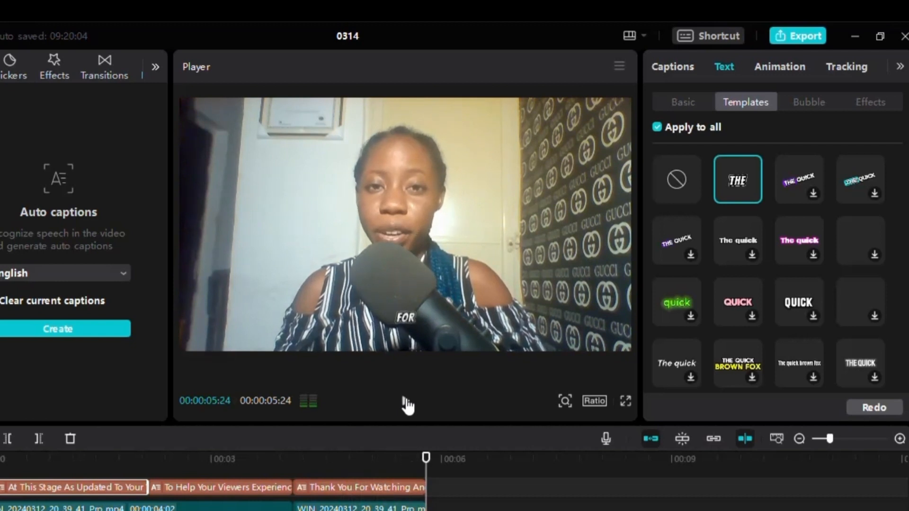
scroll(737, 338, down, 2)
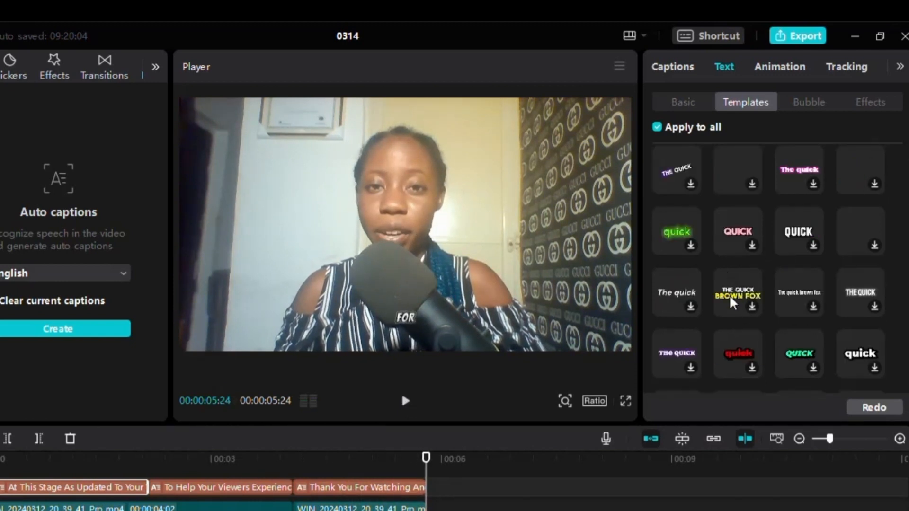
click(733, 301)
click(406, 401)
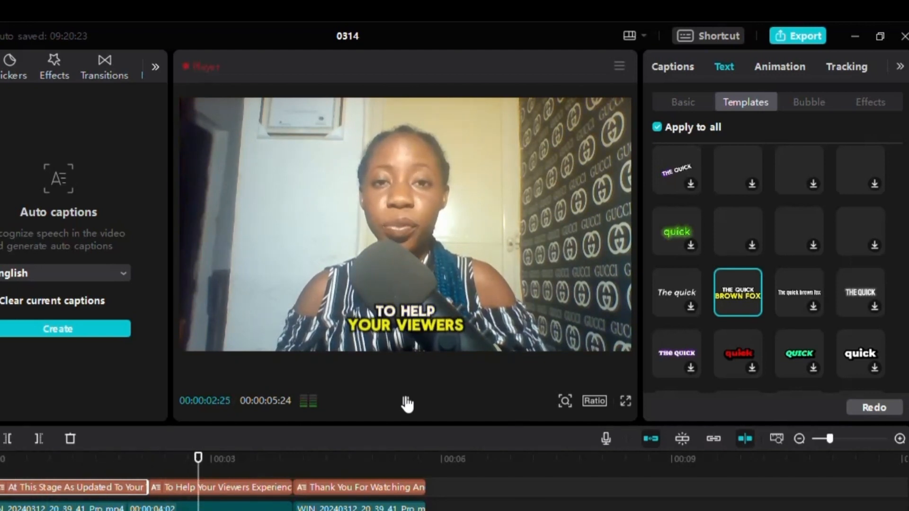
click(769, 68)
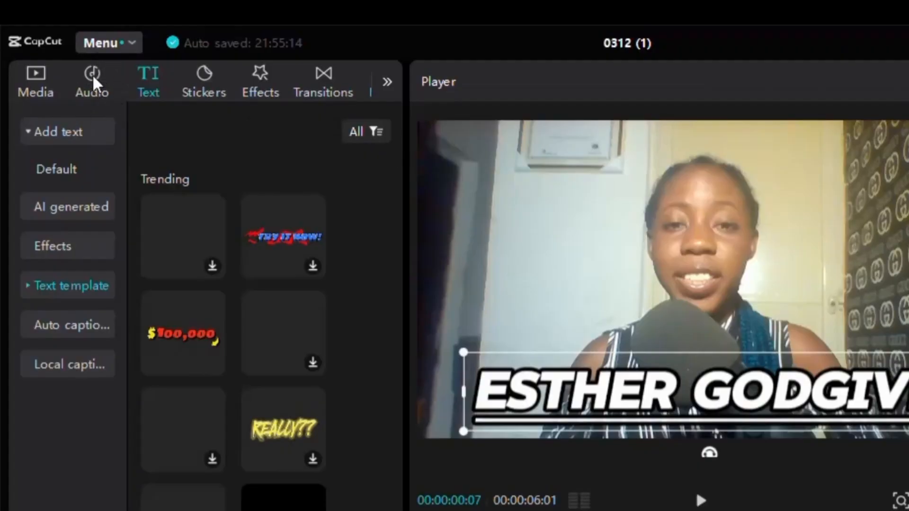
Browse the Audio Music library, scrolling past tracks like mellow bounce and Love Me Too.
click(92, 75)
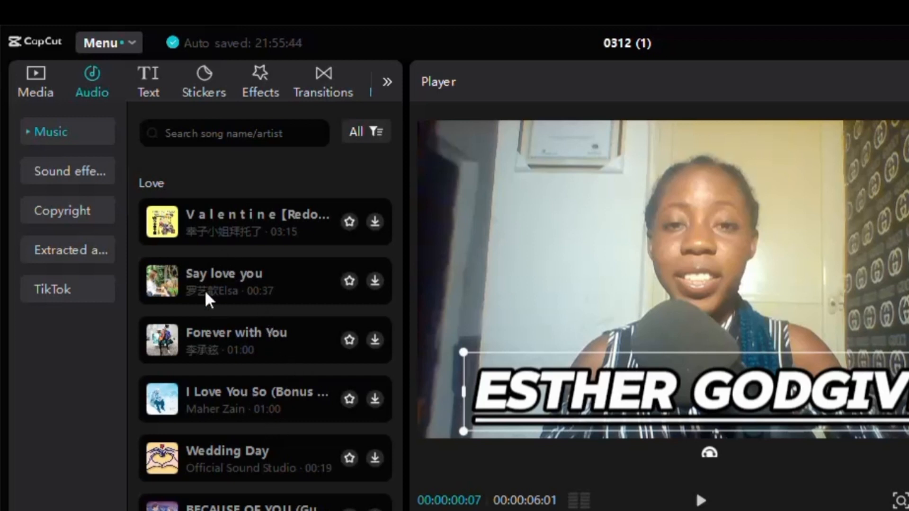
scroll(284, 331, down, 5)
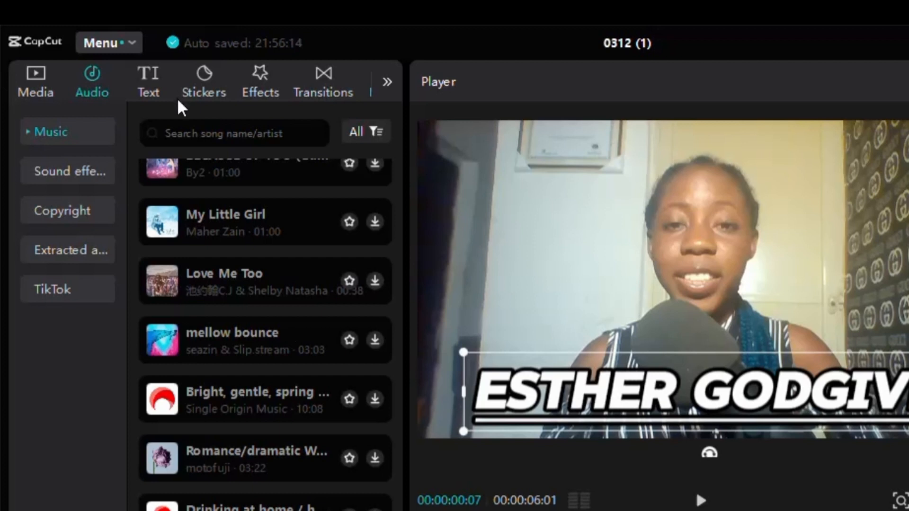
Add Silent Partner - Dog Park.mp3 under the video, trim it at the video's end, set volume -16.3dB.
click(35, 75)
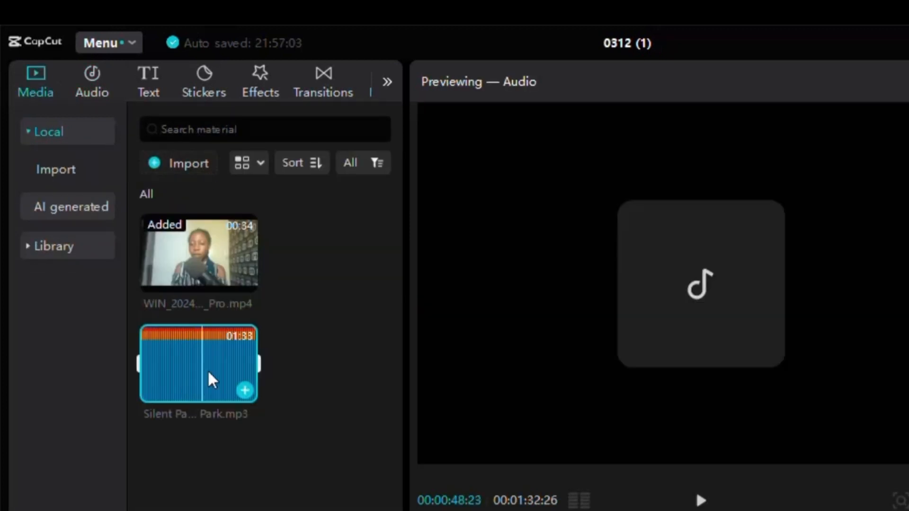
drag(207, 371, 116, 486)
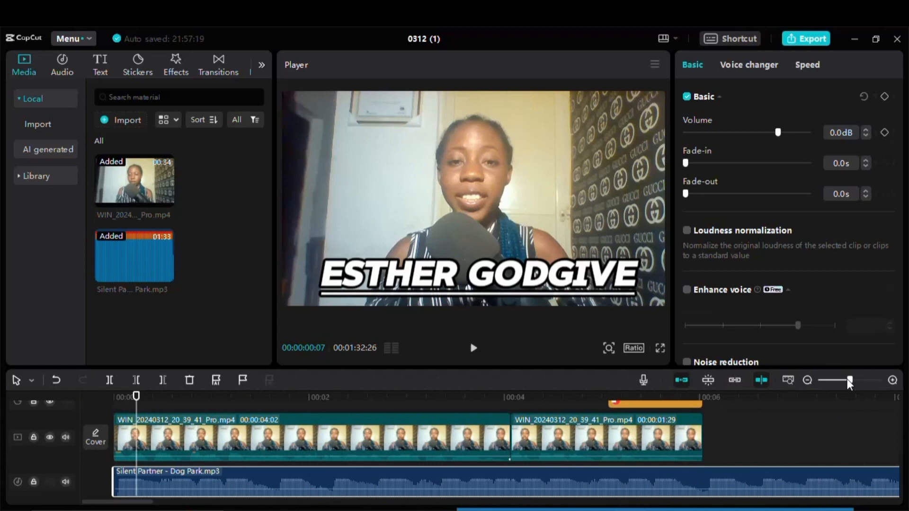
drag(848, 380, 845, 380)
drag(115, 397, 513, 502)
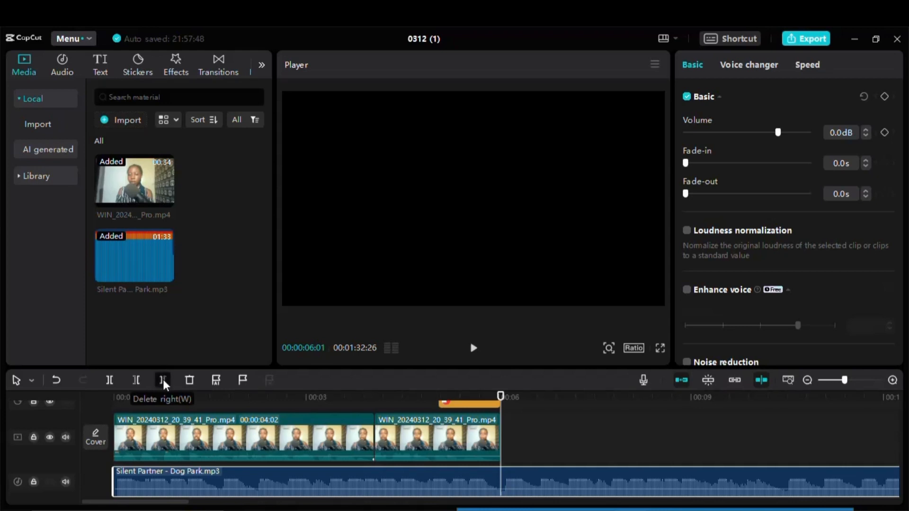
click(164, 382)
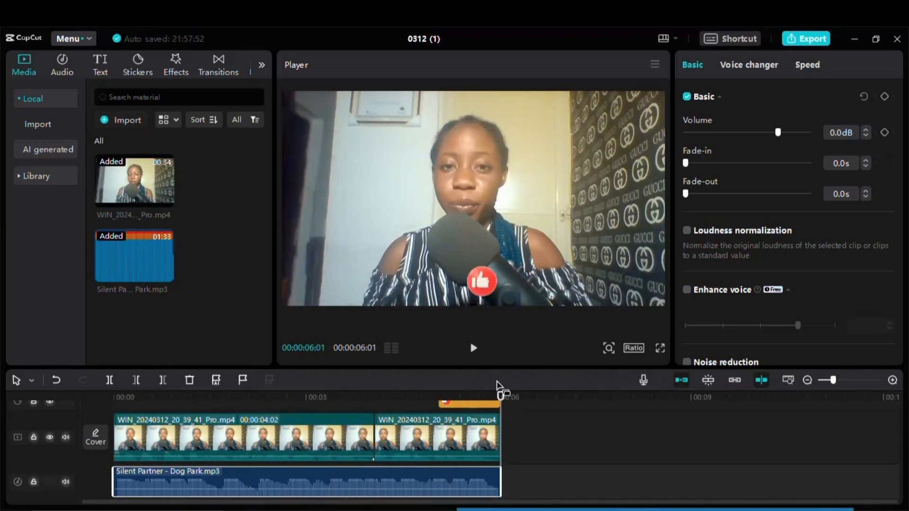
key(Home)
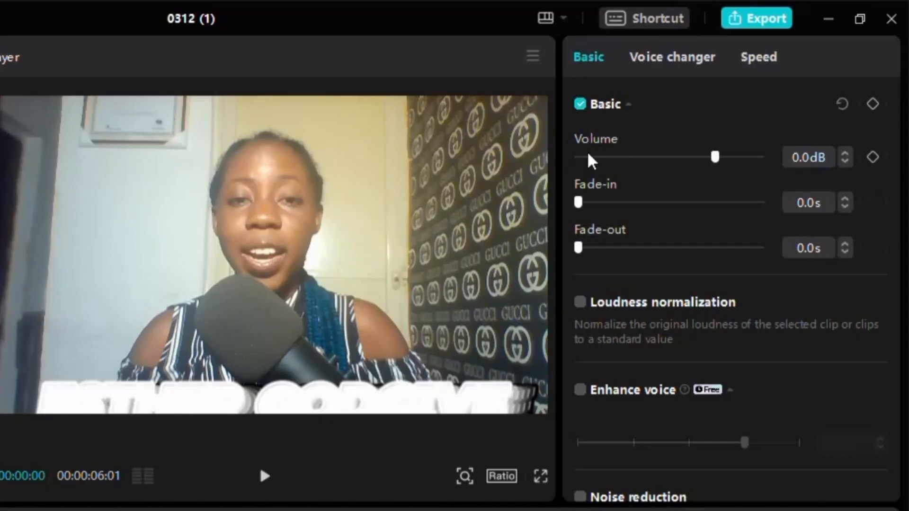
drag(708, 160, 676, 168)
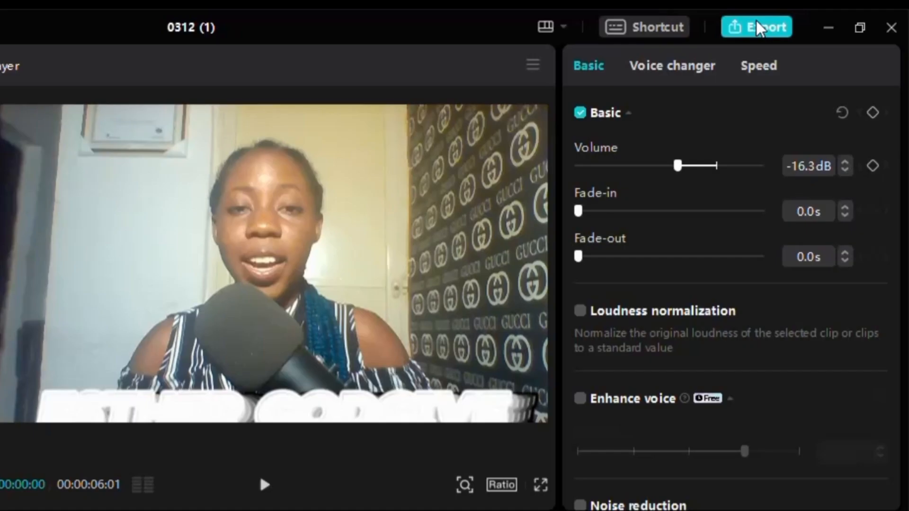
click(806, 61)
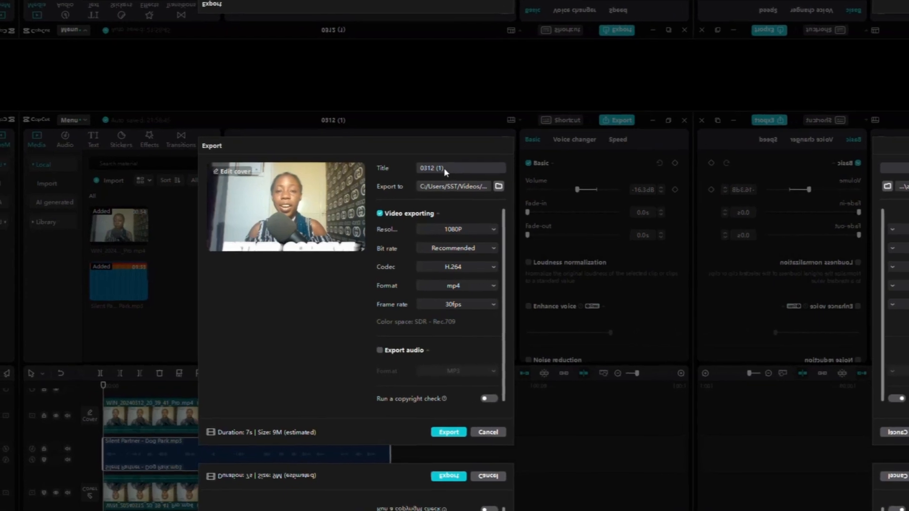
Export the video at 1080P titled 'ESTHER GODGIVE' with the Recommended bit rate.
click(444, 167)
key(BackSpace)
key(BackSpace)
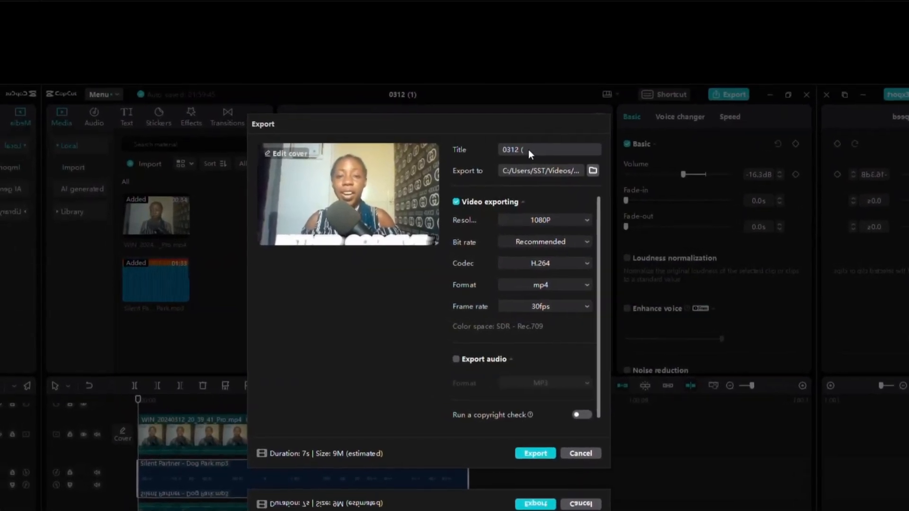
key(BackSpace)
key(BackSpace)
key(BackSpace)
key(BackSpace)
key(BackSpace)
key(BackSpace)
text(ES)
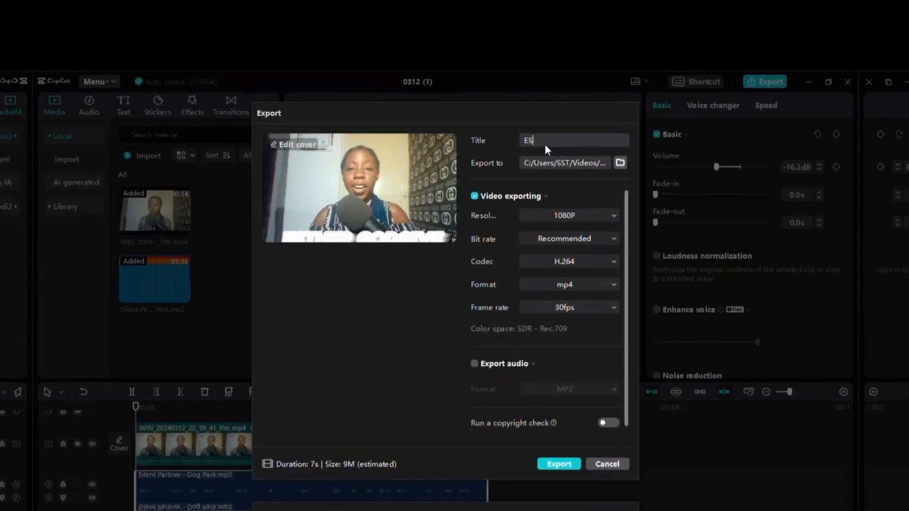
text(THER GODGI)
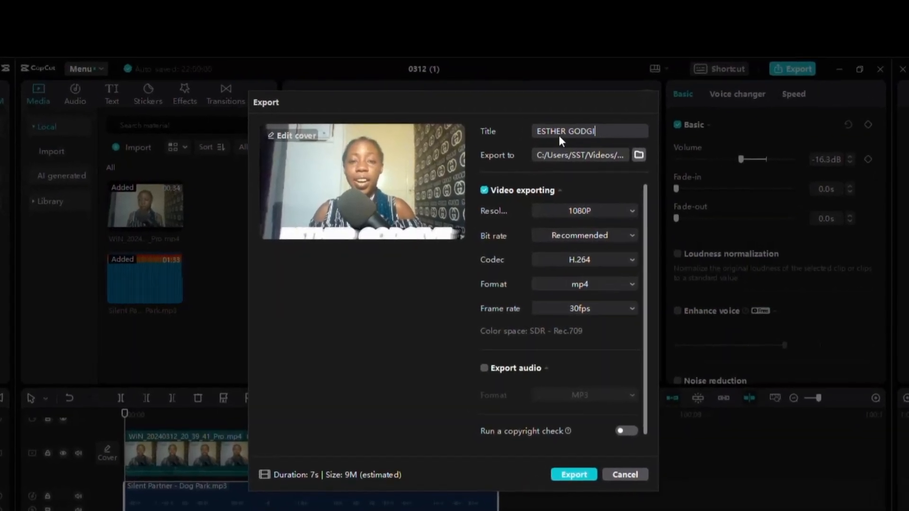
text(VE)
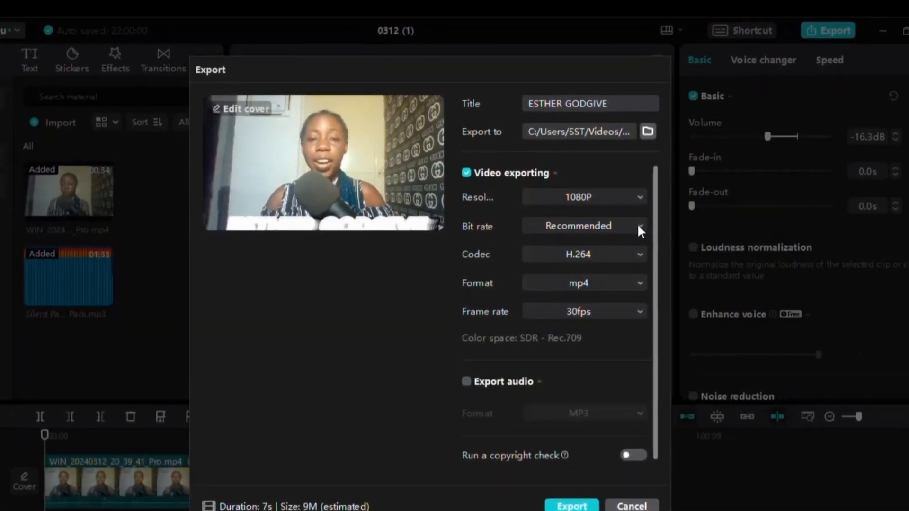
click(637, 224)
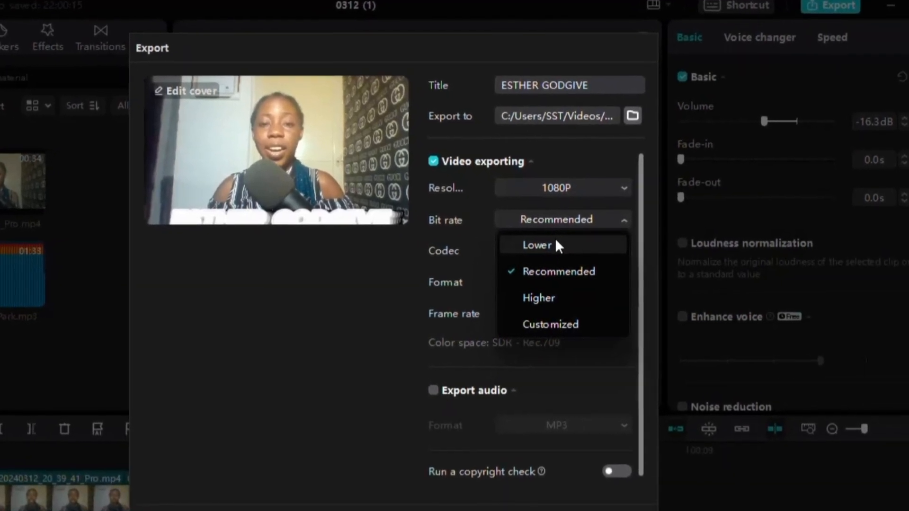
click(429, 286)
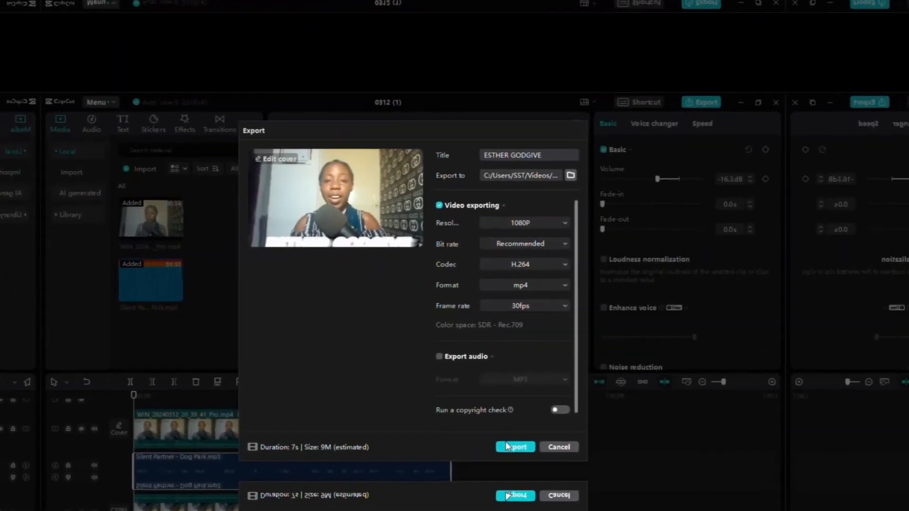
click(509, 447)
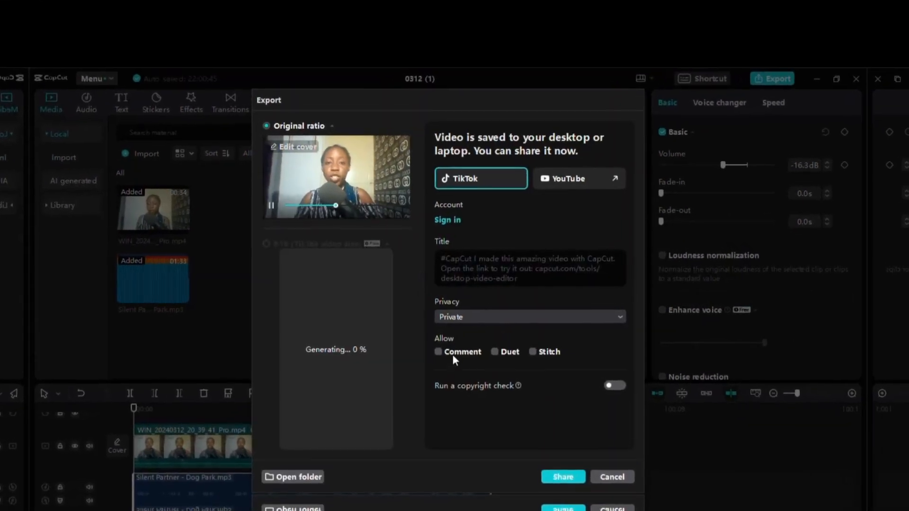